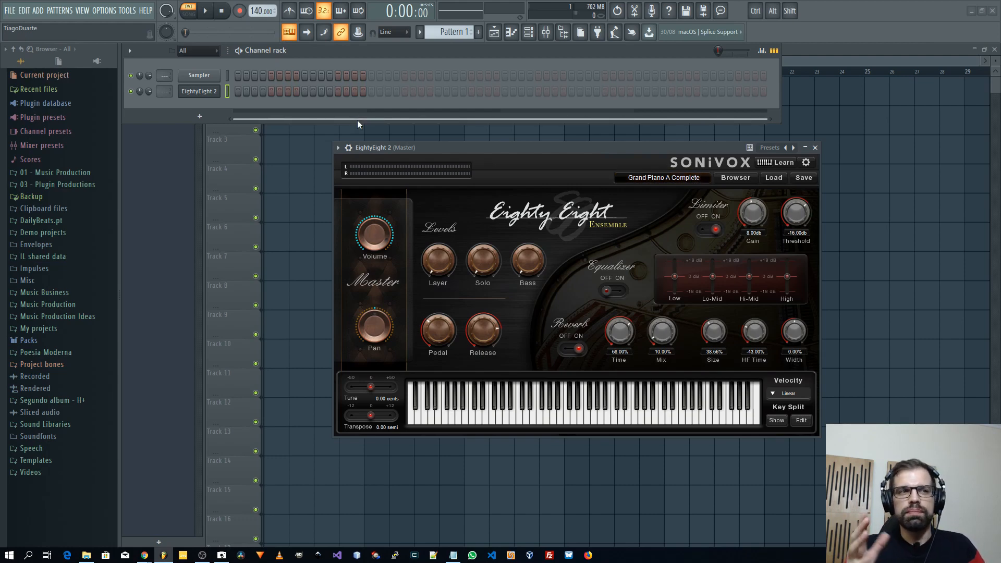
- Close the EightyEight 2 plugin window and open the piano roll for that channel
drag(465, 151, 491, 188)
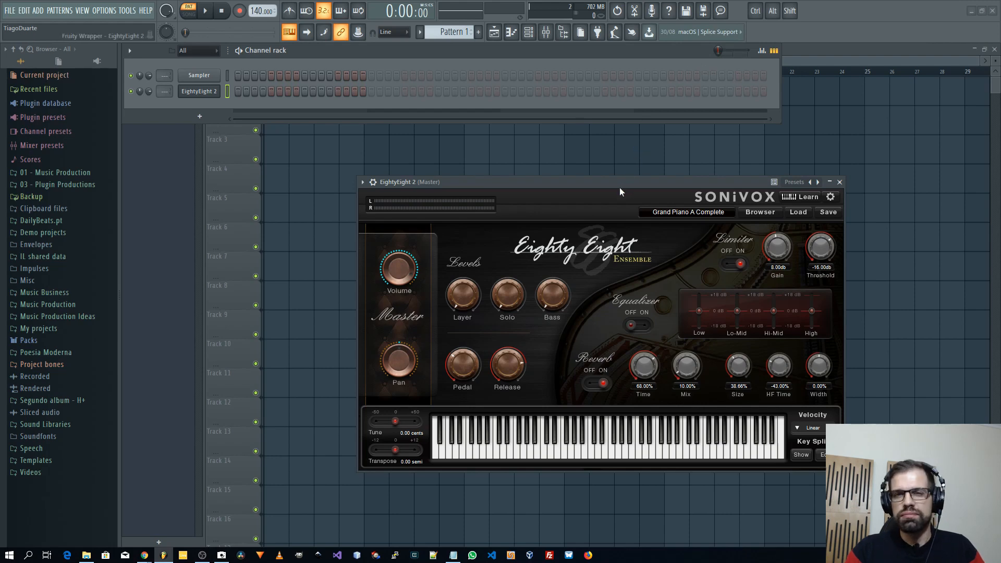
drag(620, 187, 603, 163)
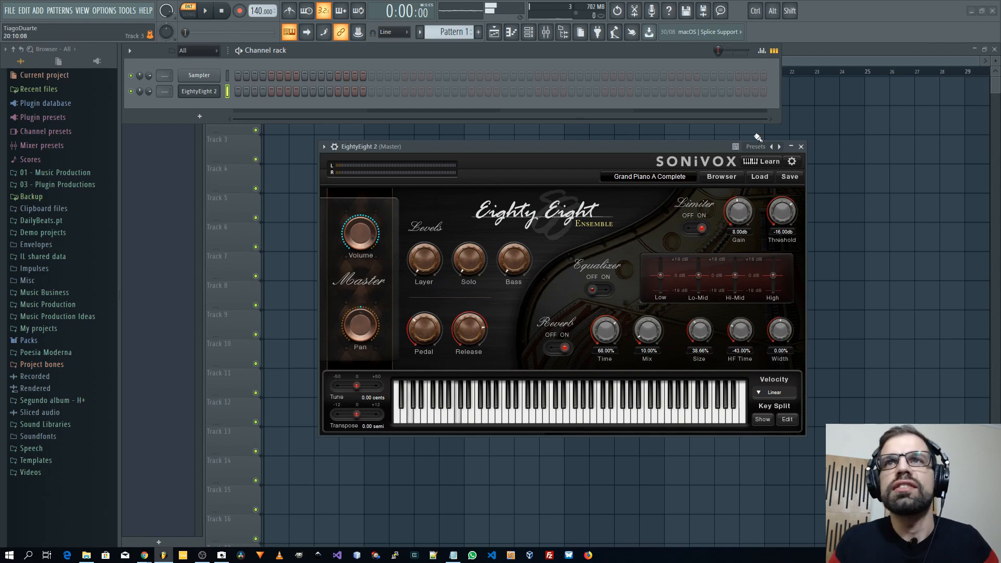
click(801, 147)
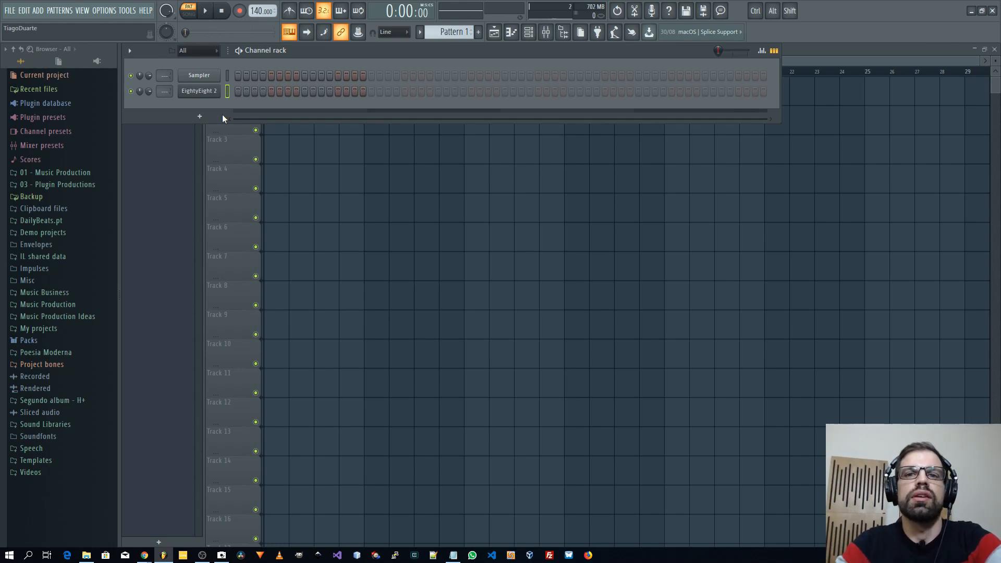
right_click(204, 93)
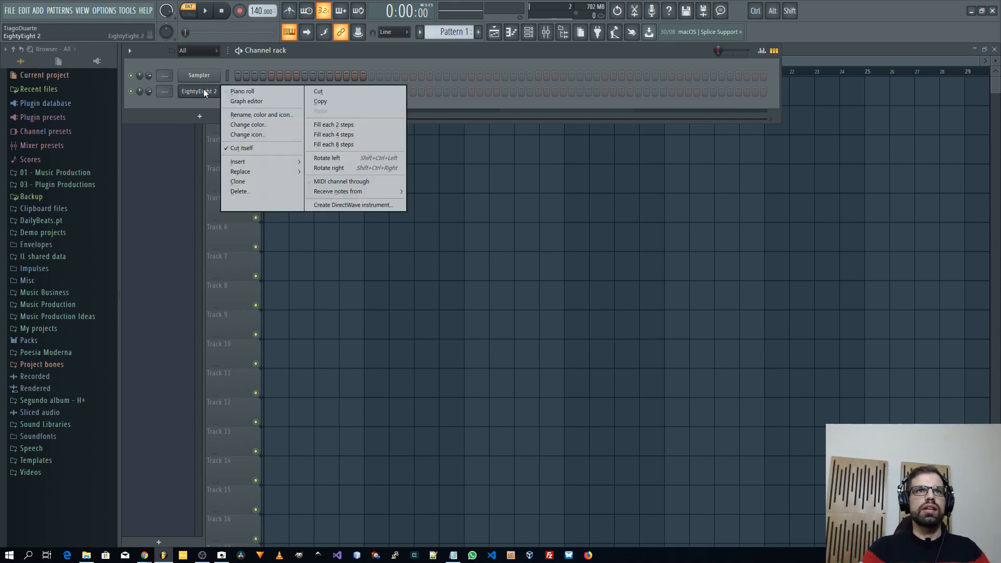
click(247, 90)
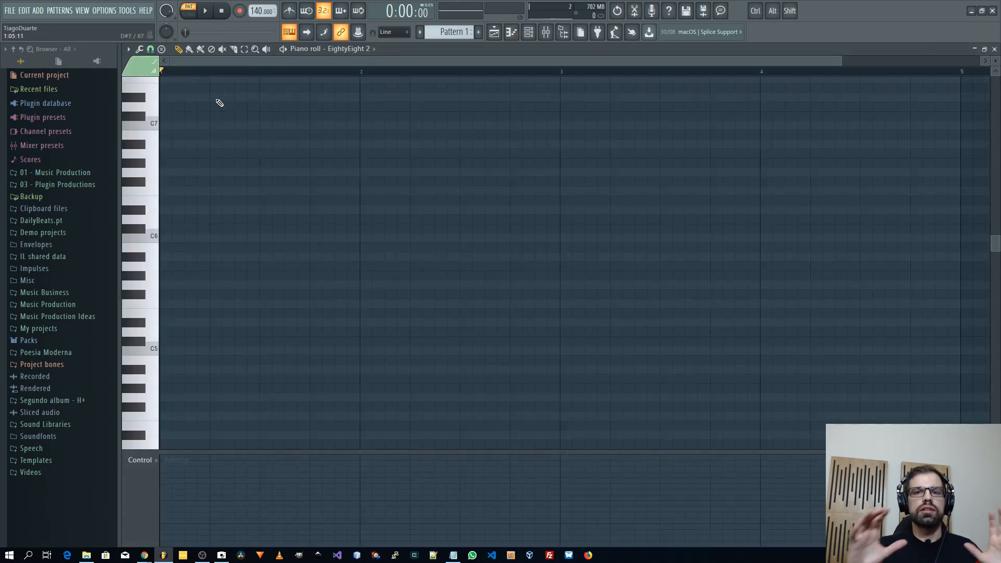
- Set the piano roll's scale highlighting to root note D with the Minor Pentatonic scale
click(129, 50)
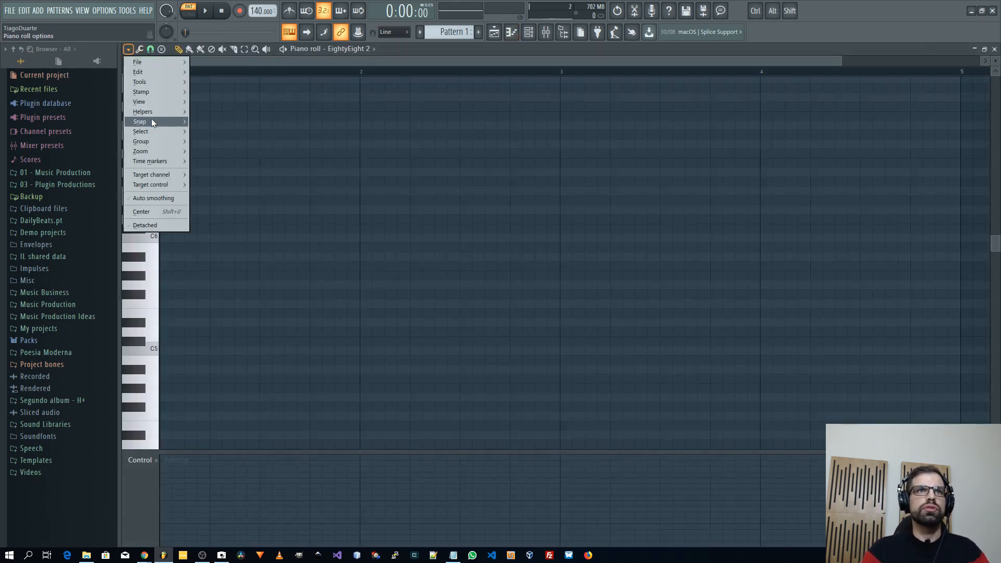
mouse_move(148, 112)
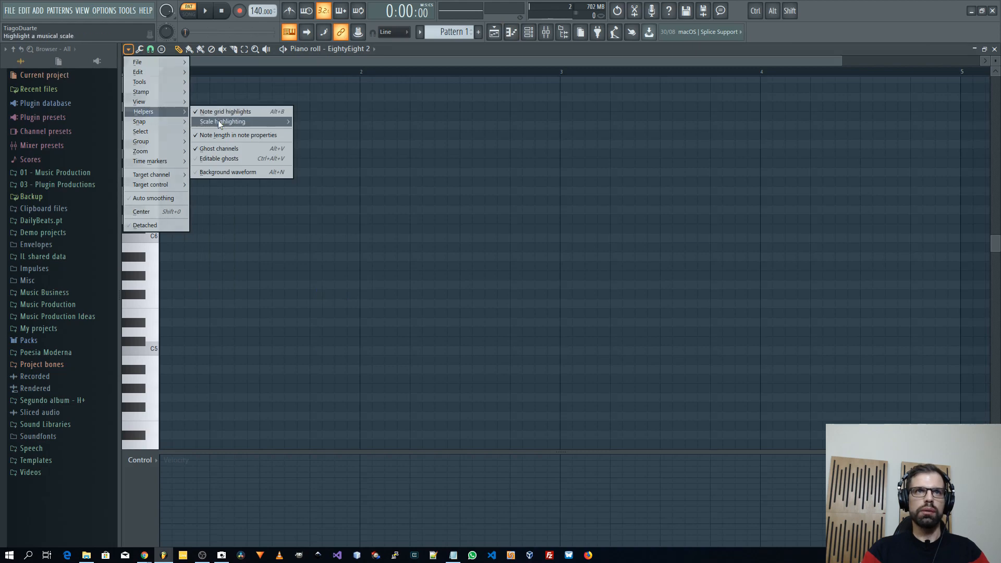
mouse_move(218, 121)
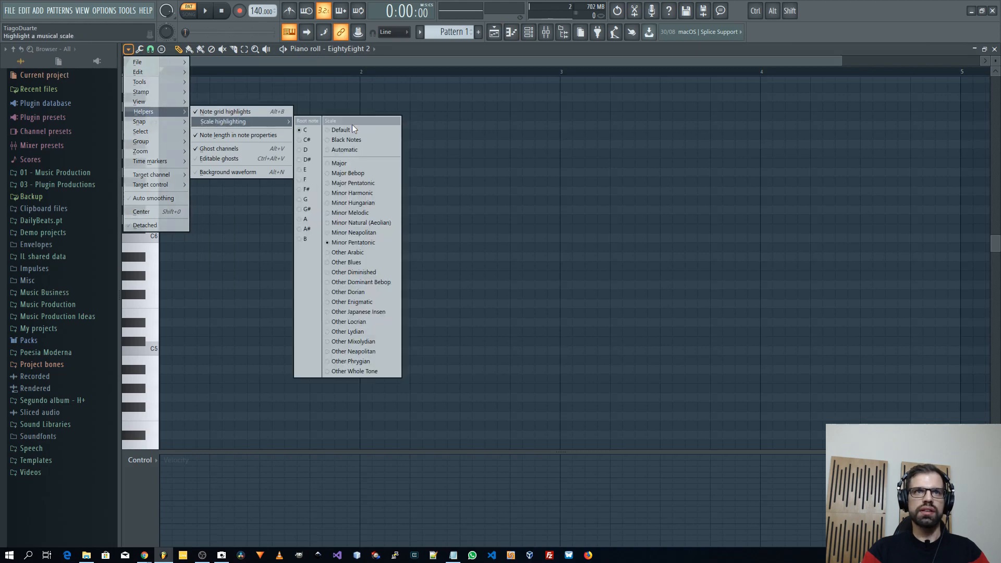
click(312, 150)
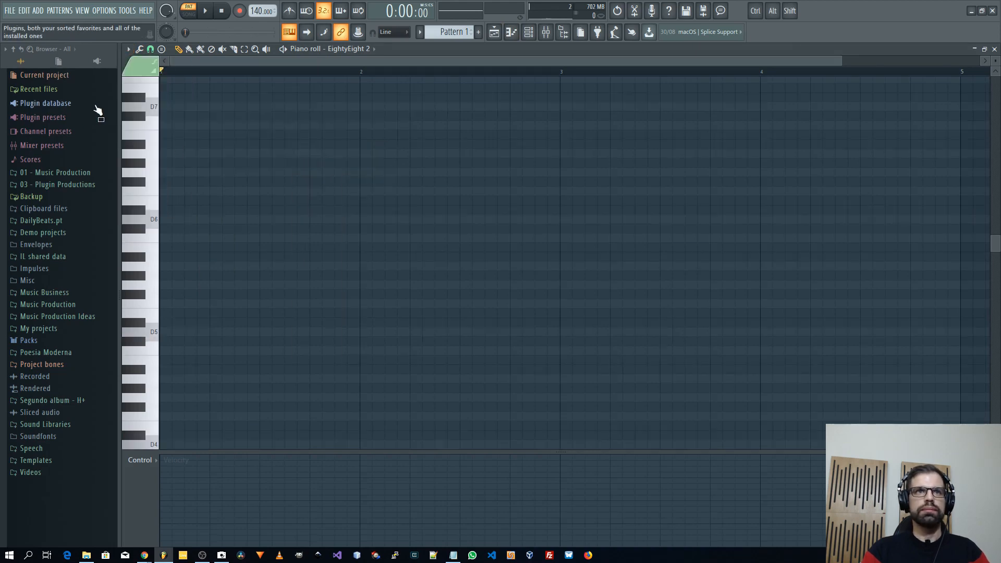
click(128, 49)
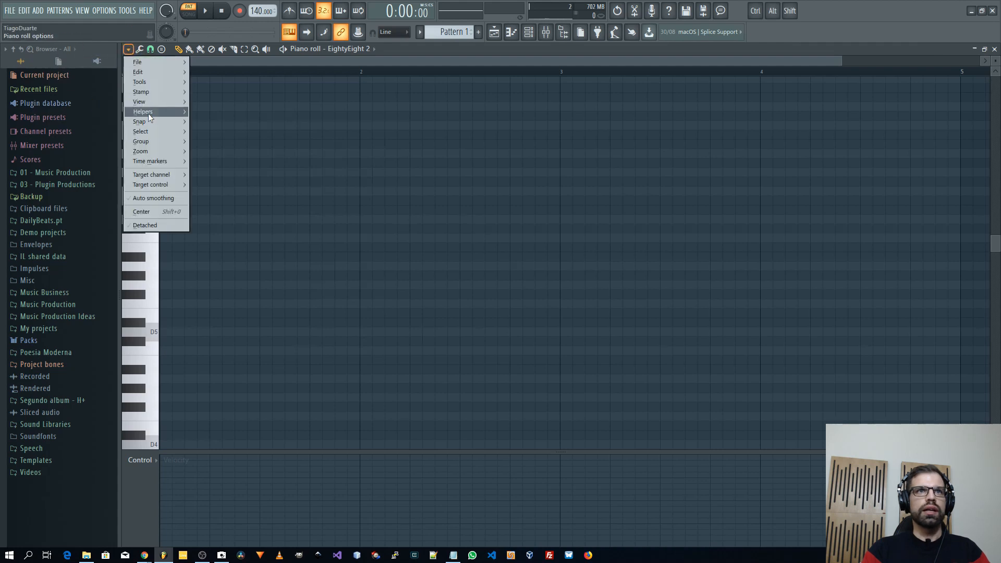
mouse_move(154, 113)
mouse_move(243, 121)
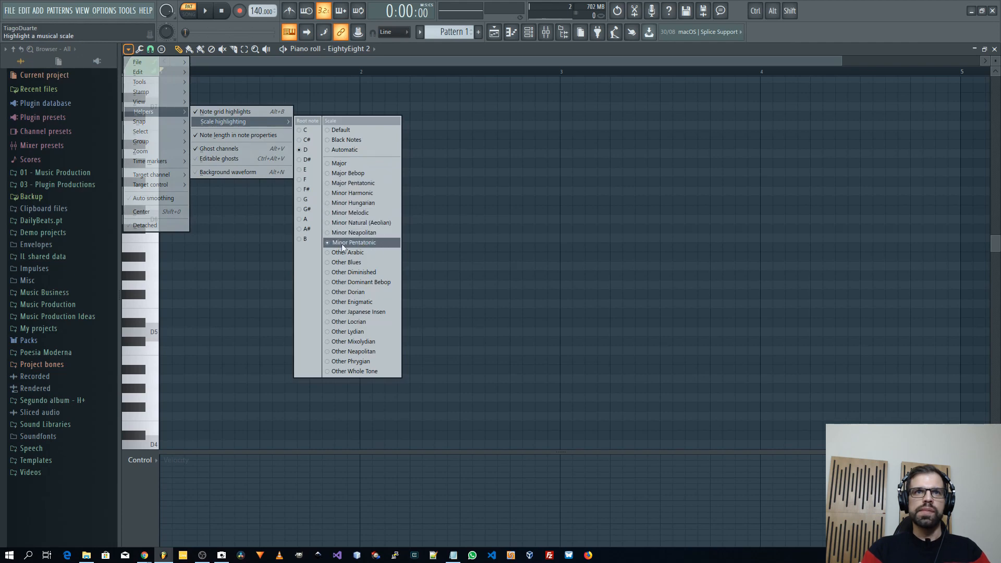
click(367, 243)
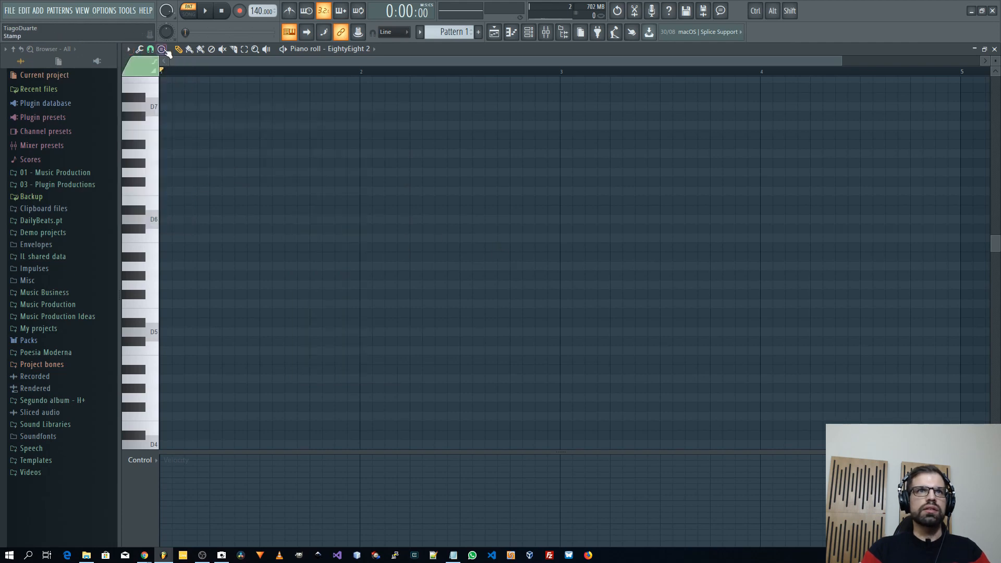
- Stamp a Minor chord on D6 at bar 1, one bar long, and audition it
click(161, 49)
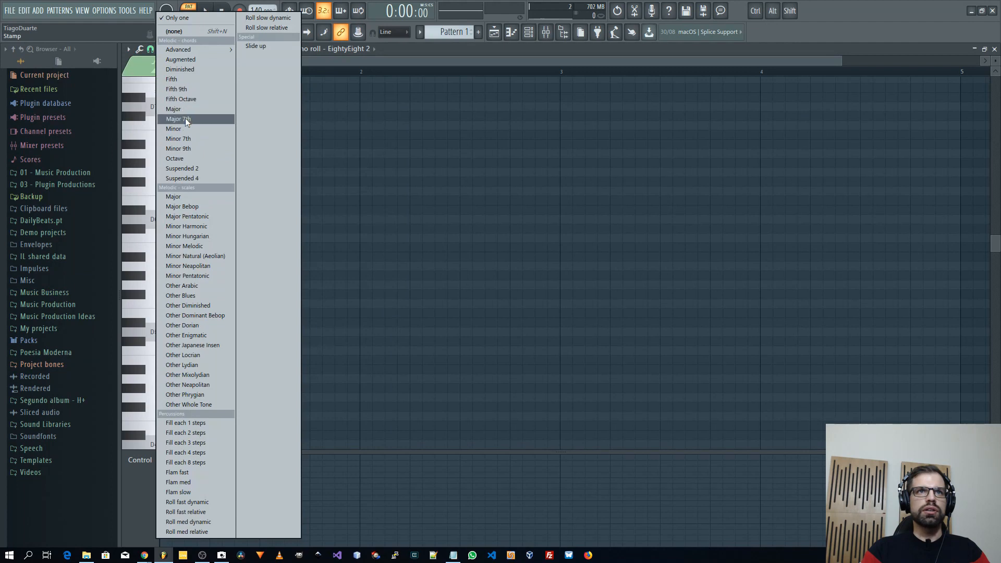
click(184, 129)
drag(191, 221, 357, 218)
key(space)
key(space)
- Move the whole D minor chord down two octaves so that its root sits on D4
key(ctrl+a)
drag(213, 224, 213, 340)
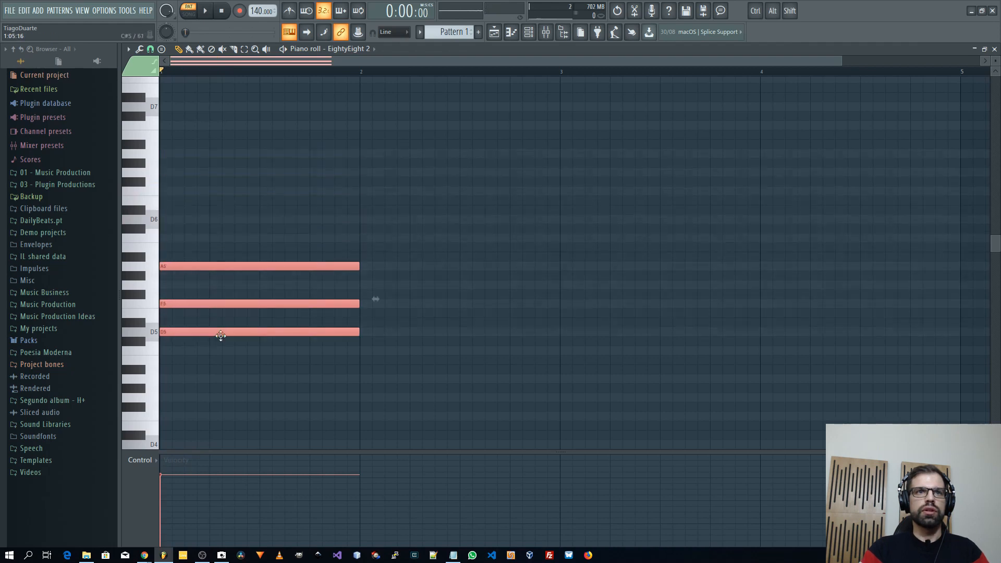
scroll(217, 341, down, 3)
drag(197, 254, 202, 365)
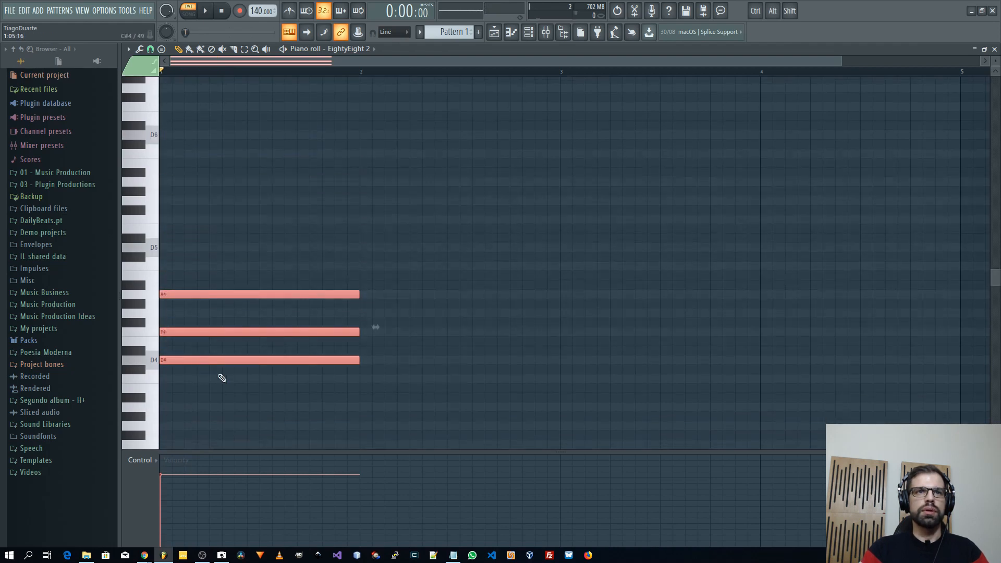
- Play back the one-bar D minor chord at its lower octave
key(space)
key(ctrl+d)
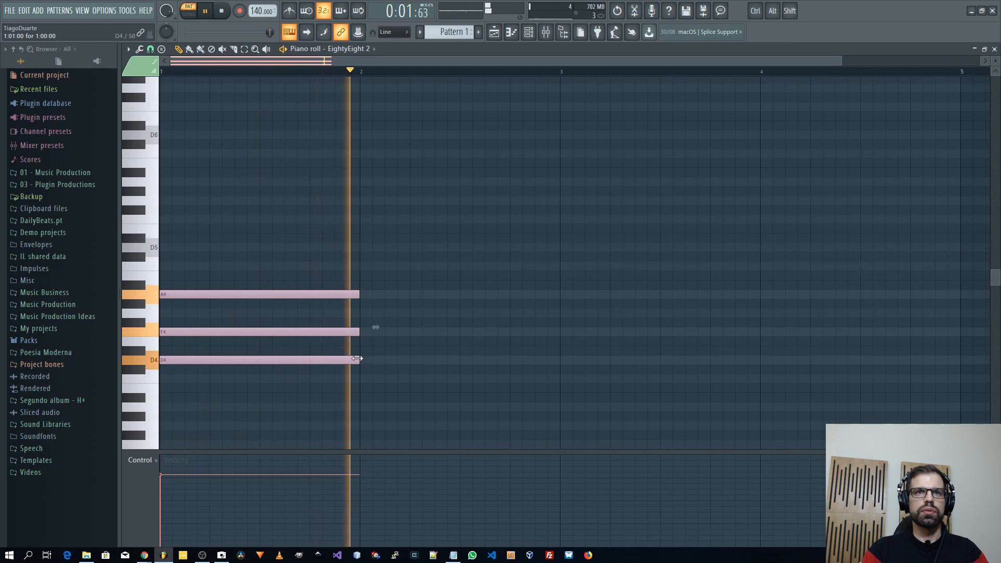
key(ctrl+a)
scroll(399, 350, down, 2)
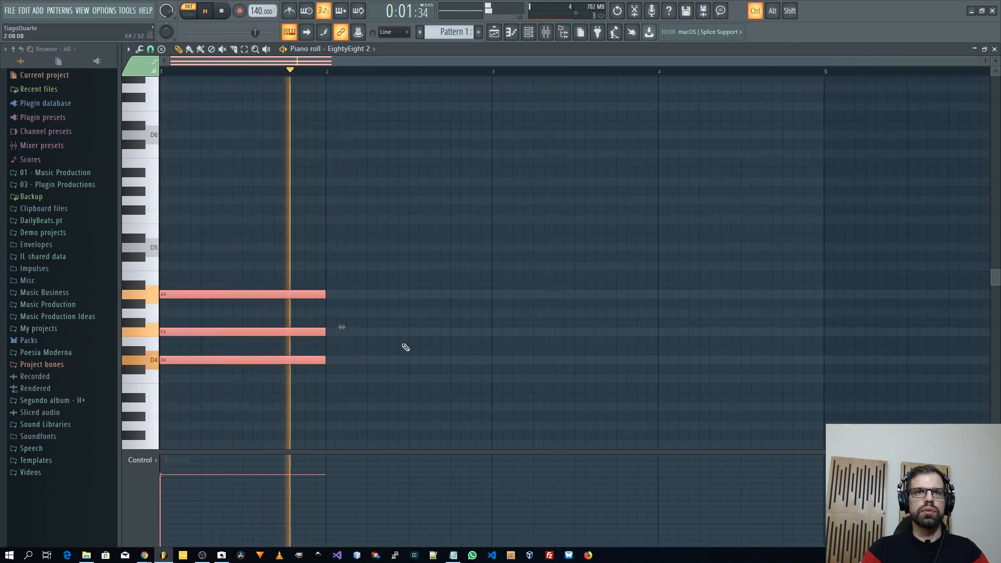
key(space)
key(ctrl+d)
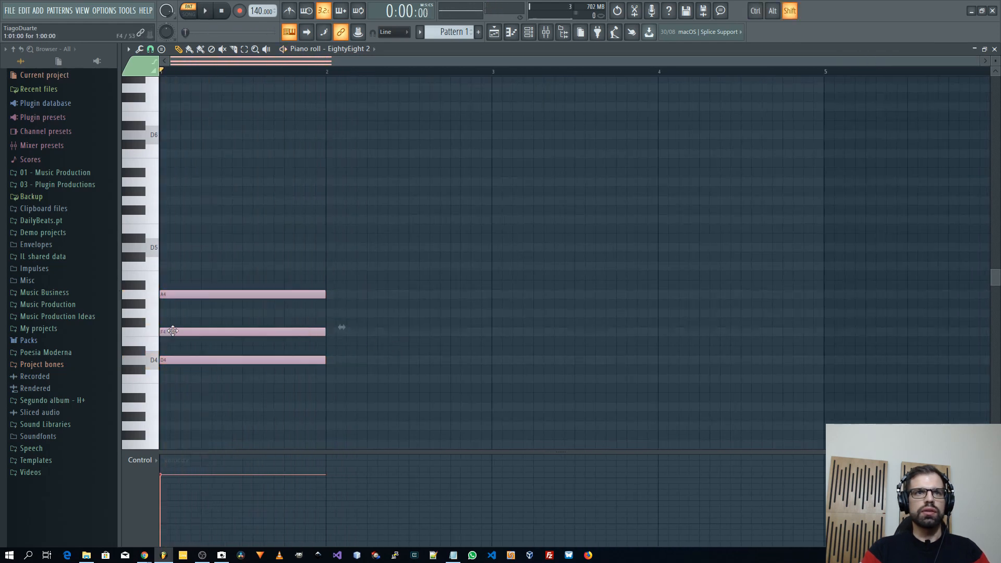
key(ctrl+d)
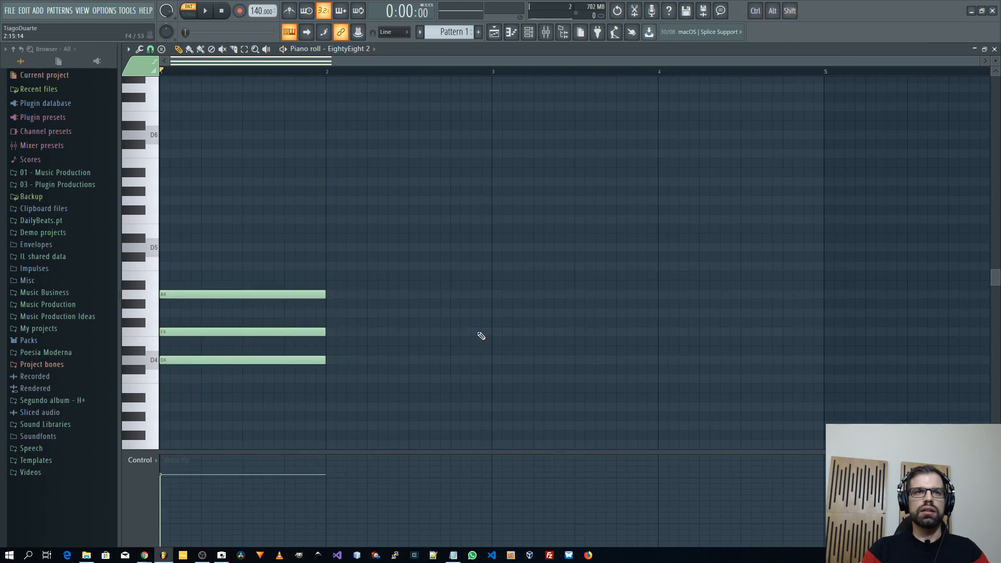
- Listen to the chord with the metronome briefly switched on, and stop playback with it off again
key(space)
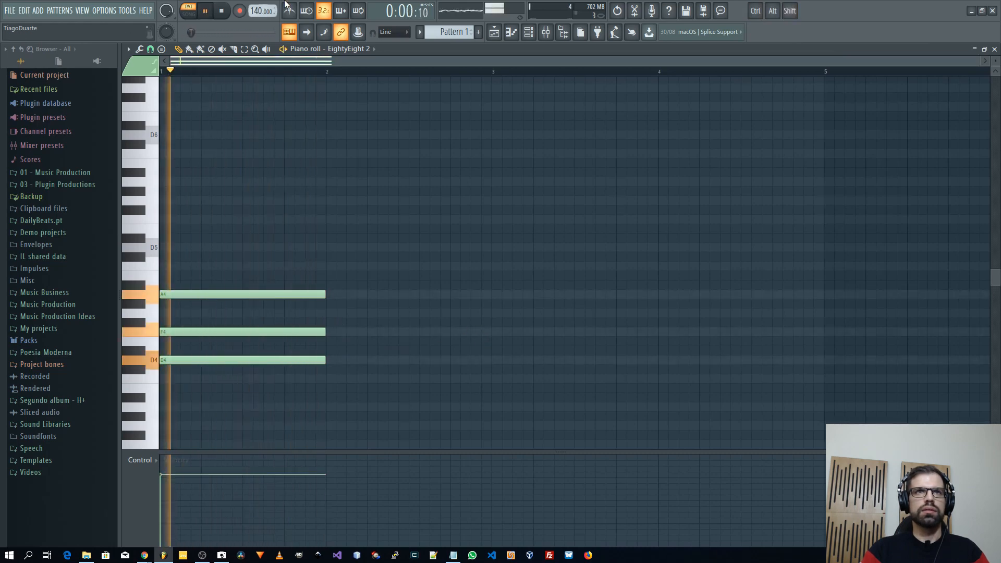
click(293, 15)
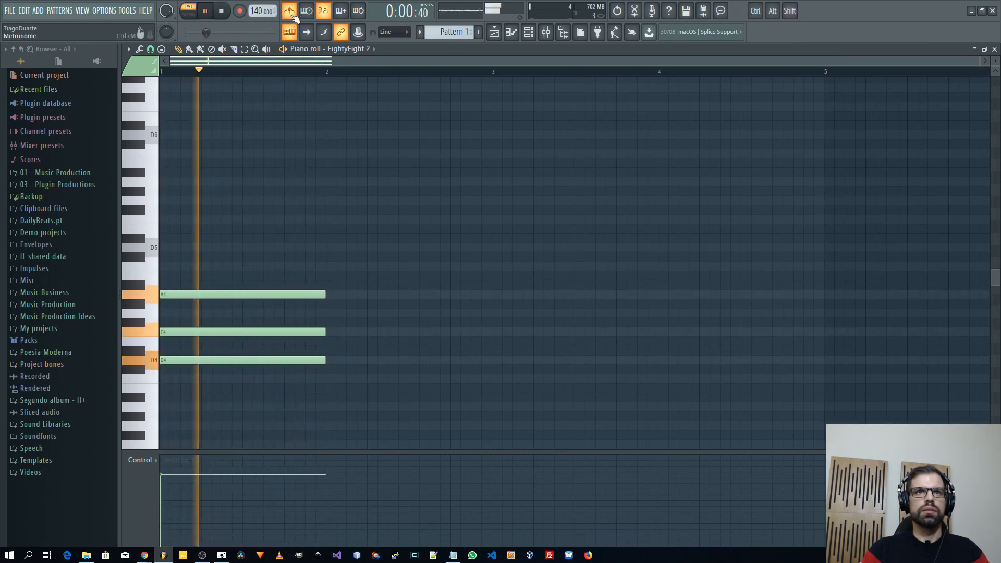
click(292, 15)
key(space)
- Fill bar 2 with two D minor chord copies, one beat and three beats long, and play back the result
key(ctrl+a)
drag(193, 294, 381, 297)
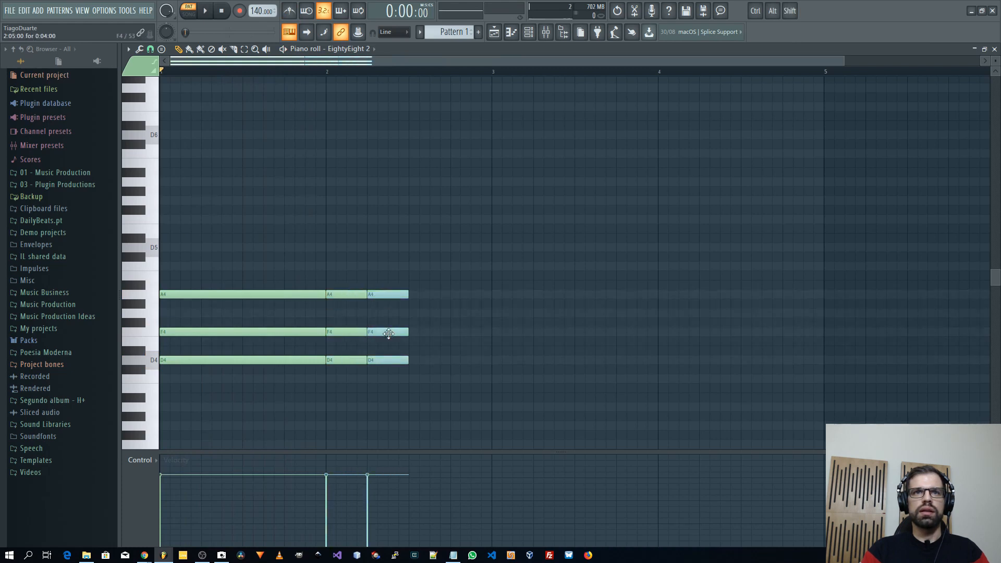
drag(443, 272, 367, 385)
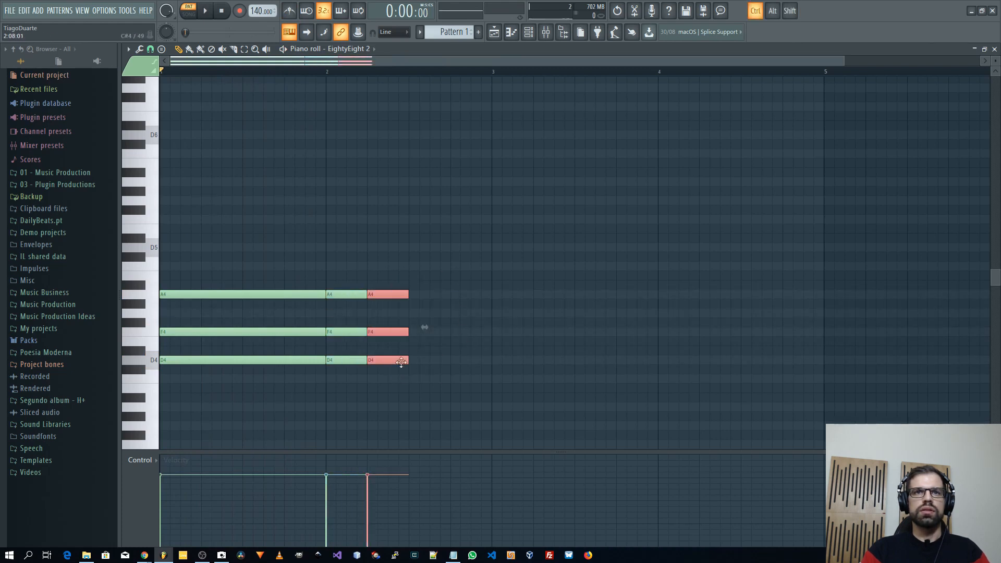
drag(408, 333, 493, 337)
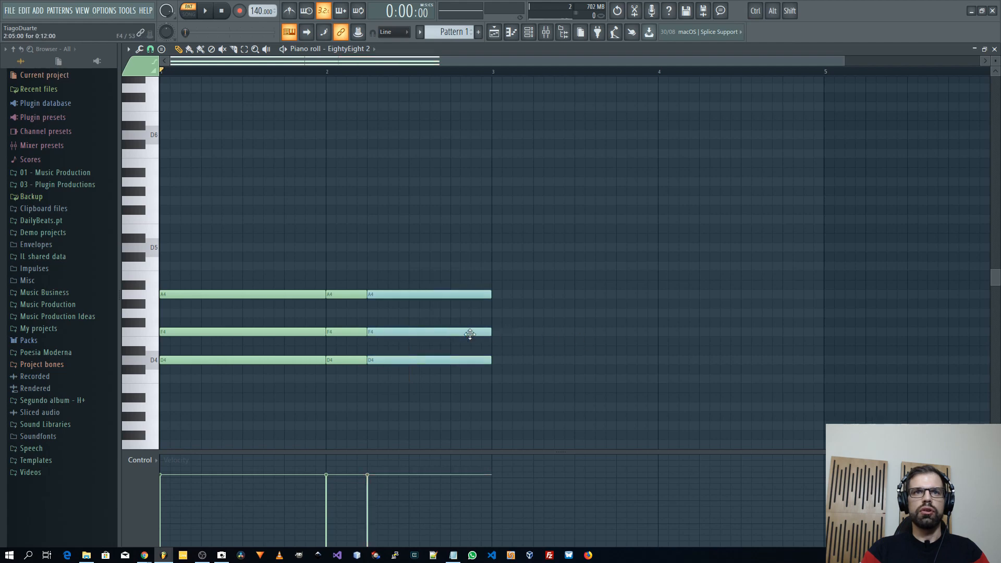
key(space)
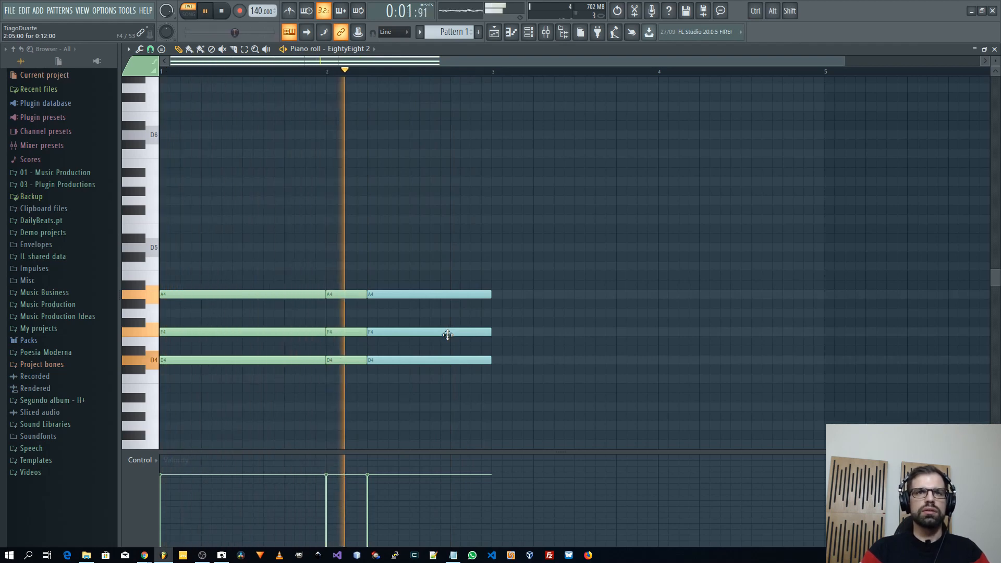
key(space)
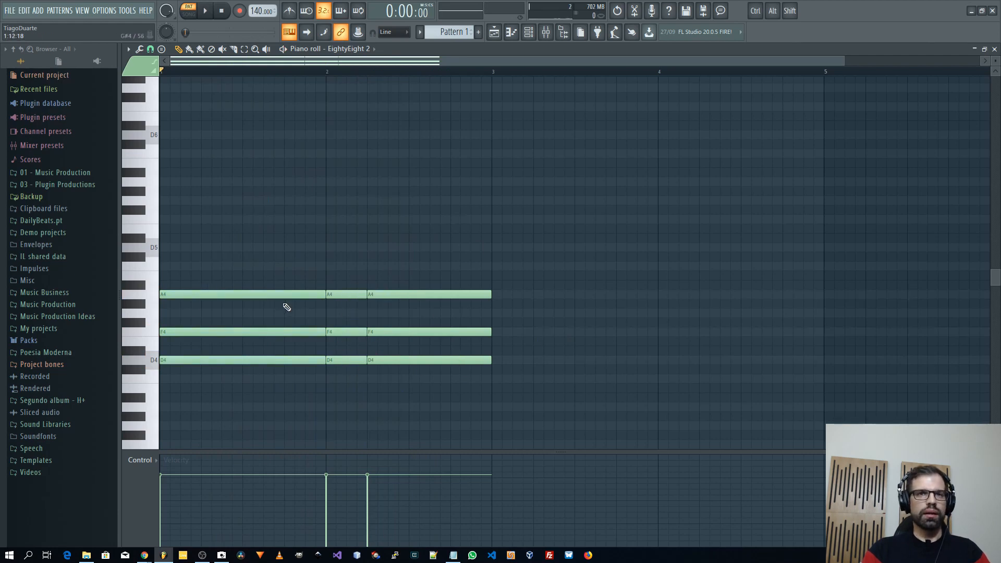
scroll(451, 286, down, 1)
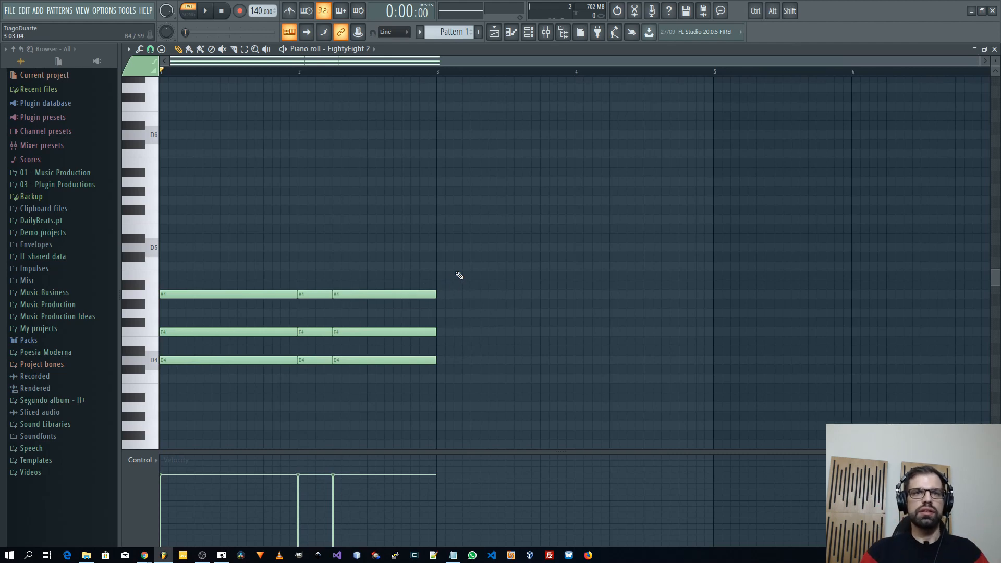
shift+click(312, 295)
drag(312, 295, 446, 262)
right_click(447, 305)
- Stamp a Major chord on F4 at the start of bar 3, three beats long
click(163, 49)
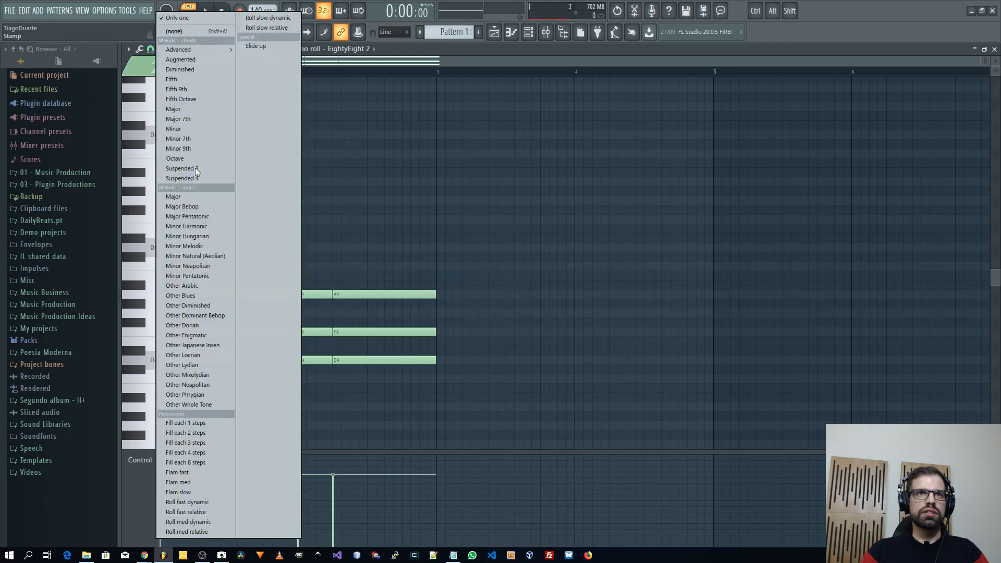
click(189, 110)
click(452, 332)
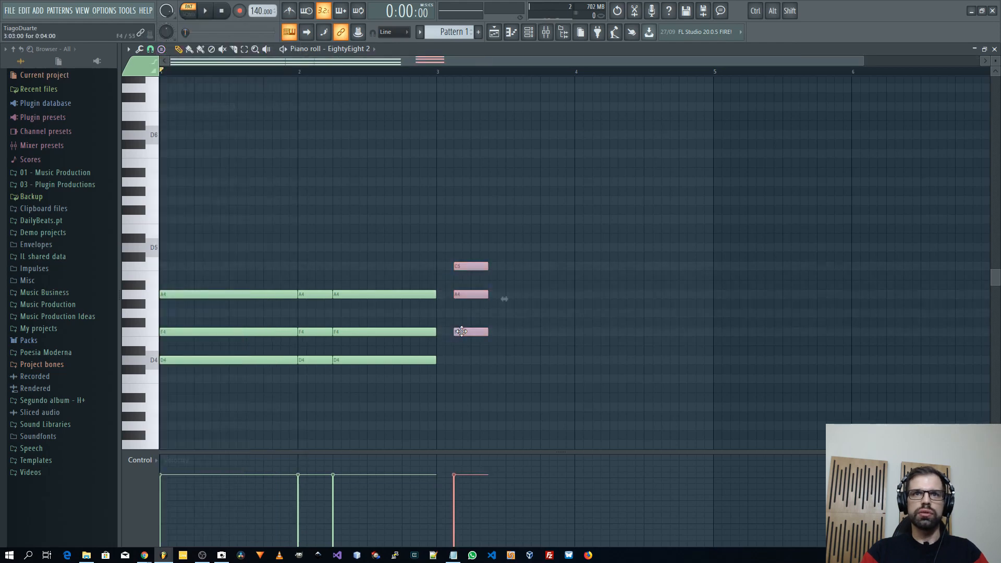
drag(469, 332, 539, 333)
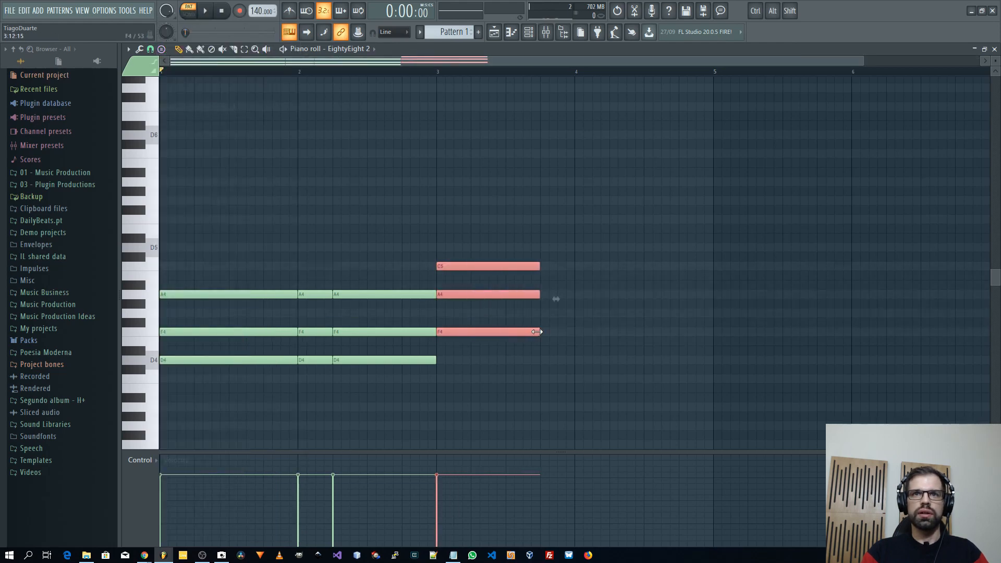
- Continue the progression with two-beat and one-beat F major chords, followed by a one-beat A4–C5–E5 chord at bar 4 beat 3
drag(449, 332, 559, 332)
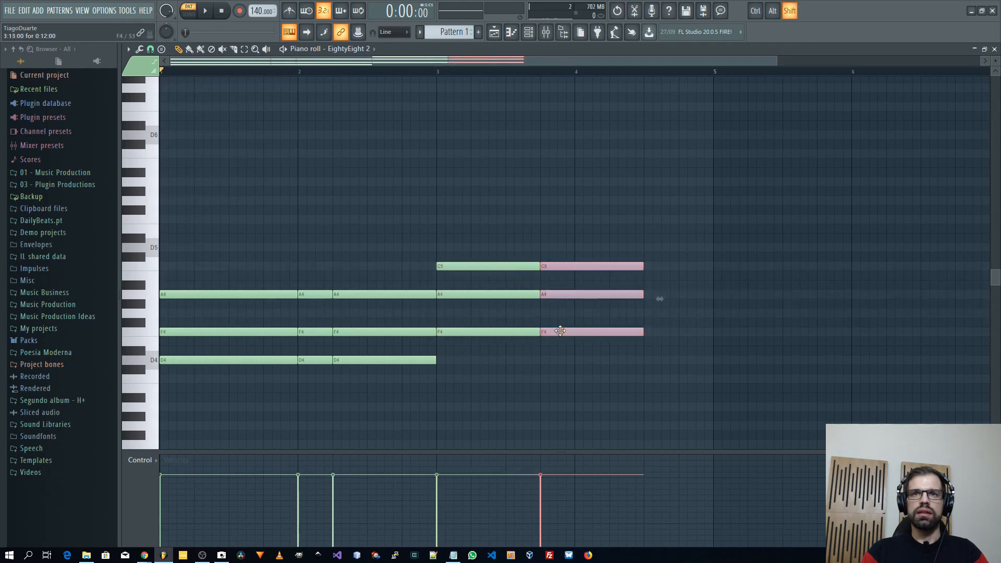
mouse_move(644, 330)
mouse_down()
mouse_move(610, 331)
mouse_move(656, 330)
mouse_move(641, 334)
mouse_up()
mouse_move(314, 332)
mouse_down()
mouse_move(579, 306)
mouse_move(660, 266)
mouse_up()
ctrl+click(713, 267)
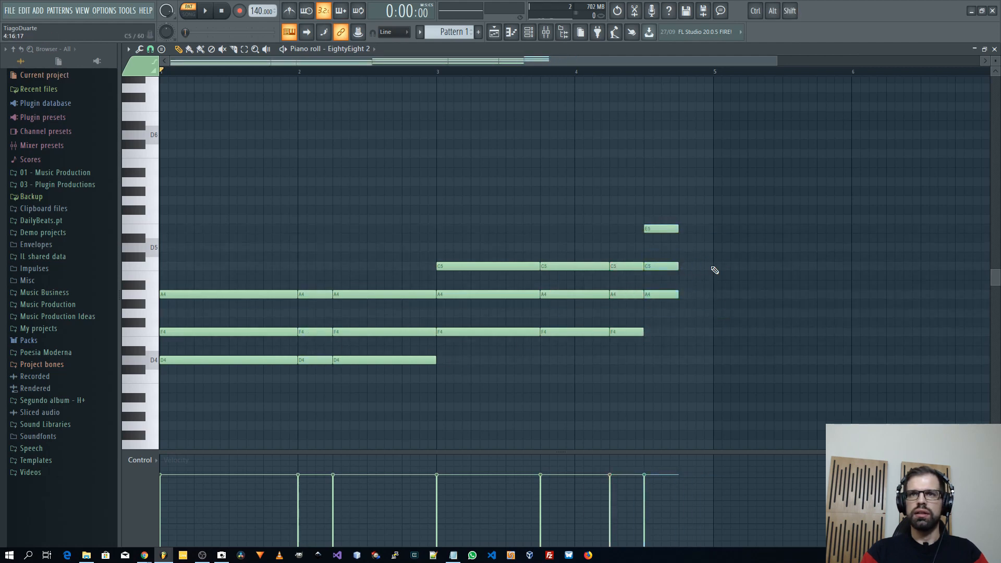
- Ungroup the last chord, raise its top note to F5, extend all three notes to the end of bar 4, and play the progression
drag(673, 206, 670, 326)
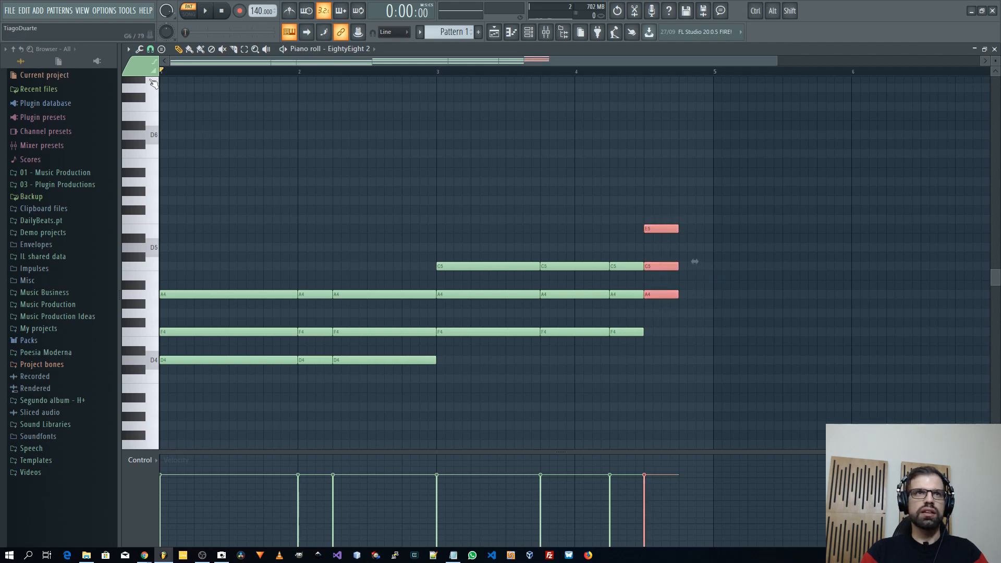
click(129, 49)
mouse_move(151, 140)
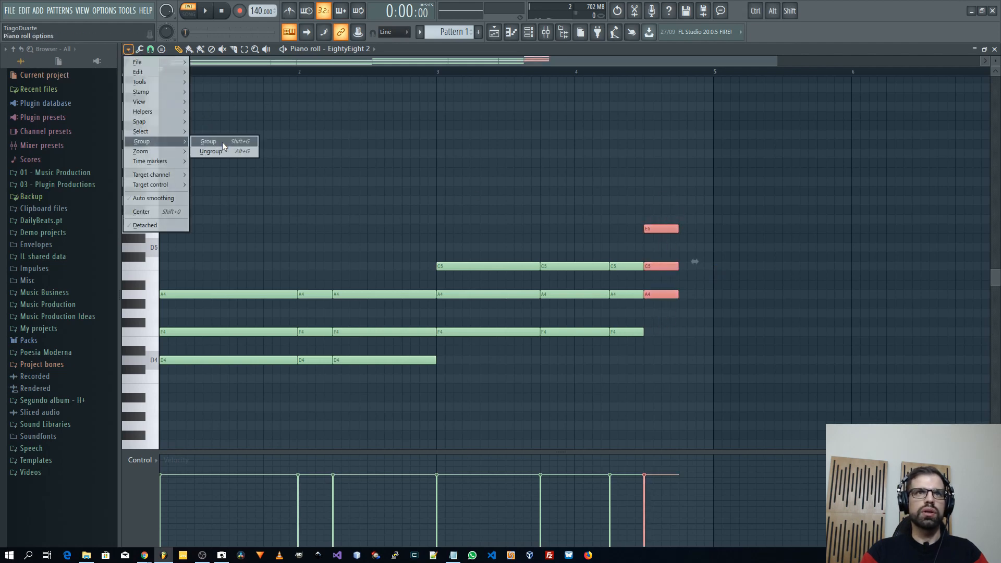
click(226, 152)
drag(662, 231, 672, 347)
drag(678, 269, 714, 275)
click(844, 342)
key(space)
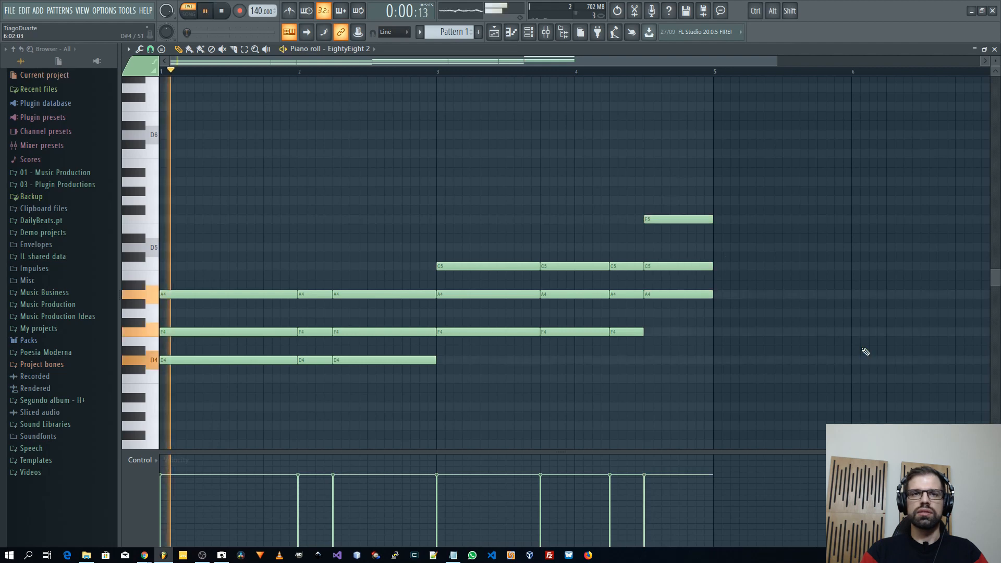
- Listen to the progression with the metronome switched on briefly, and stop playback
click(290, 10)
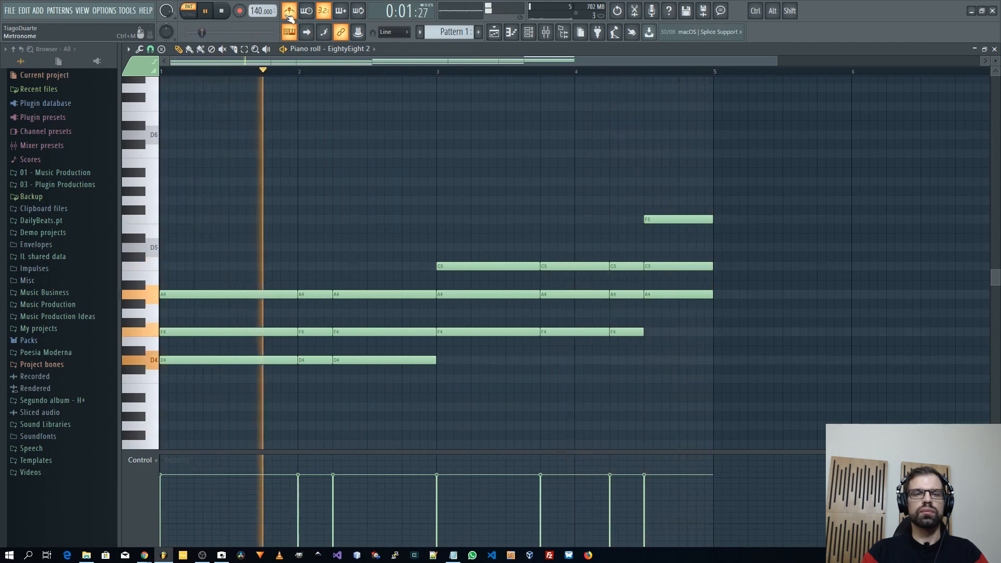
click(289, 12)
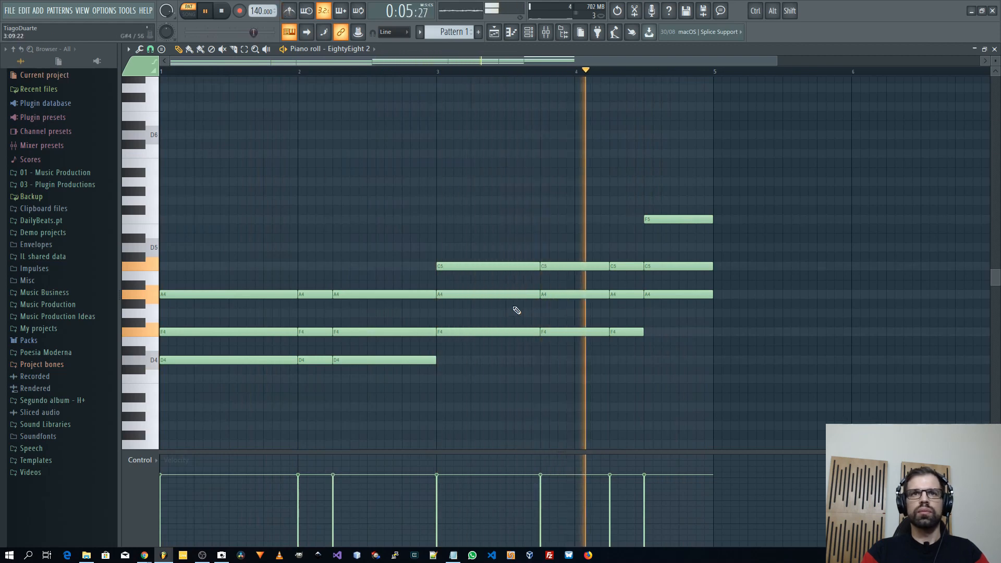
key(space)
- Move the three-beat chord at the start of bar 3 to A#3–D4–F4 and play back the result
drag(481, 329, 484, 403)
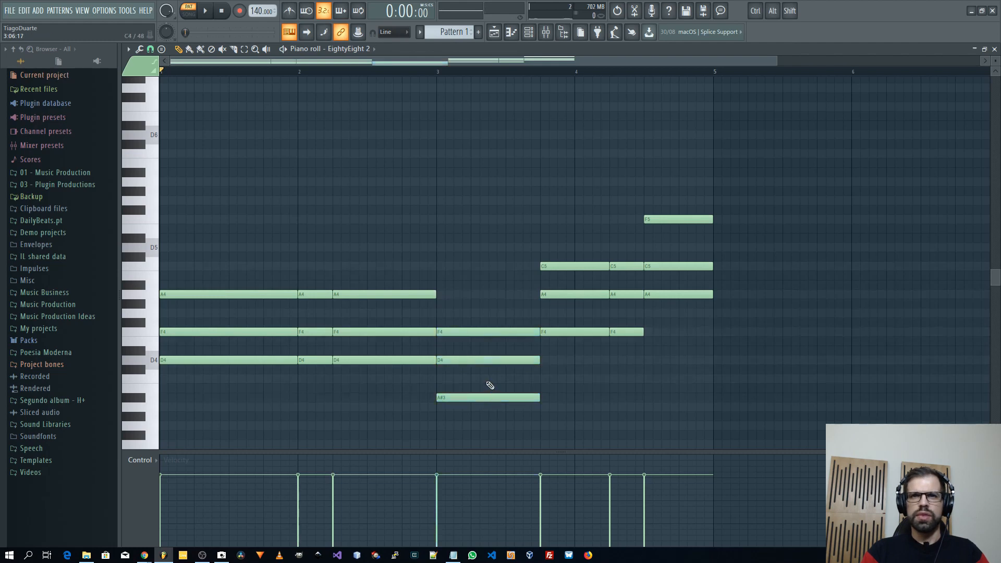
key(space)
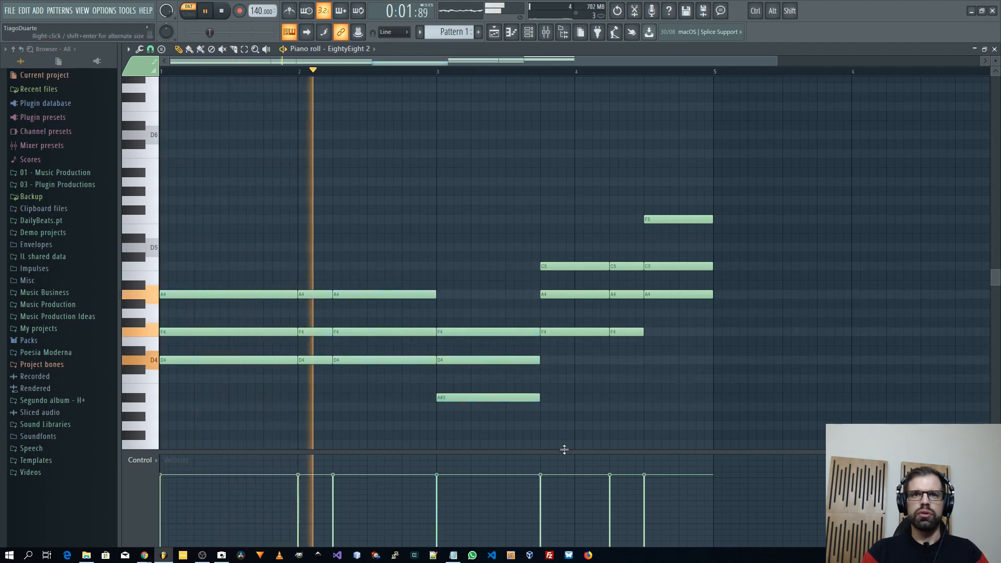
scroll(494, 395, down, 3)
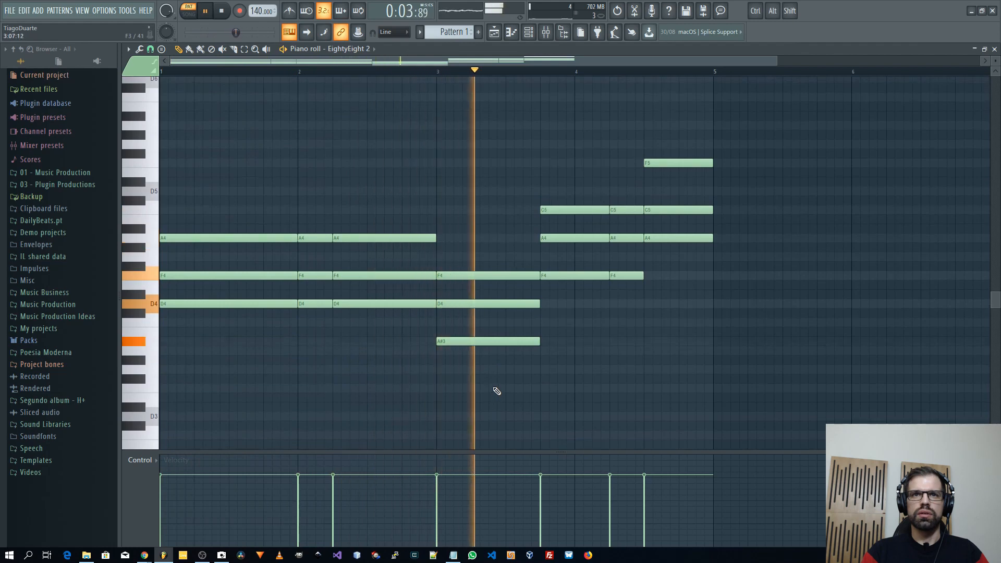
key(space)
- Change the two-beat and one-beat chords before the final chord to A#3–D4–F4
drag(588, 304, 636, 321)
drag(594, 276, 603, 341)
right_click(591, 208)
drag(571, 264, 629, 345)
right_click(411, 349)
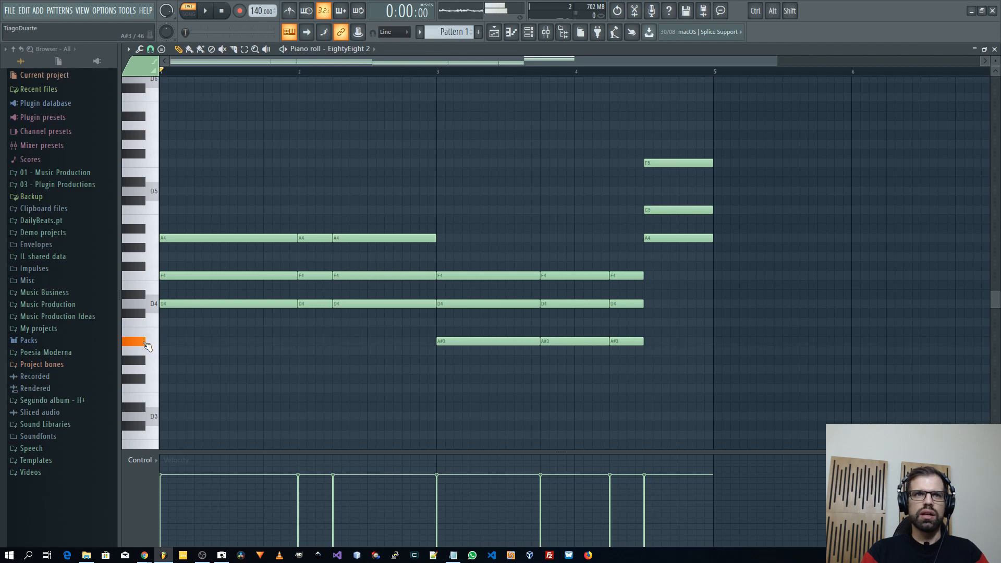
- Revoice the final chord of bar 4 as C4–F4–A4
drag(688, 141, 676, 311)
right_click(691, 263)
drag(669, 229, 670, 258)
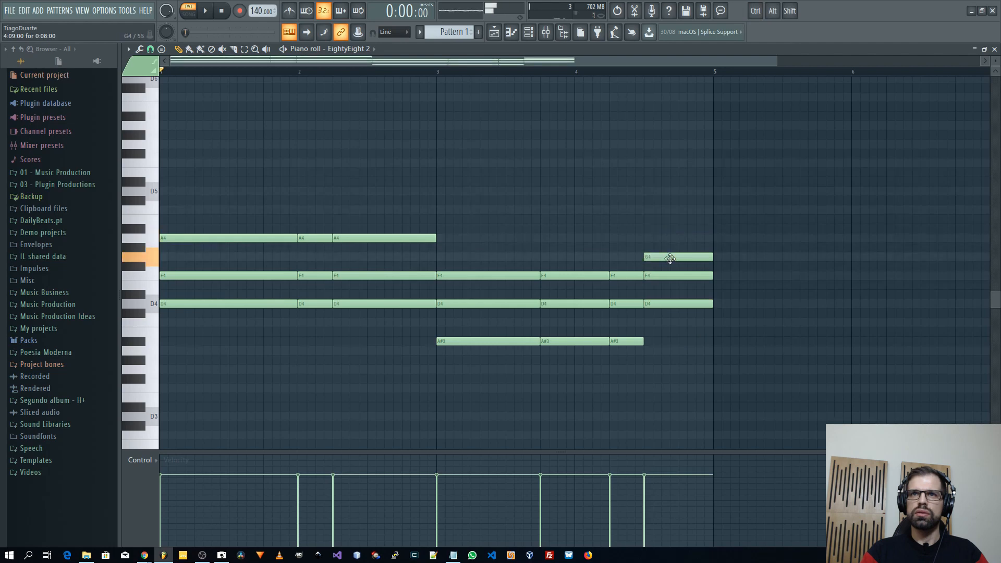
drag(667, 304, 669, 322)
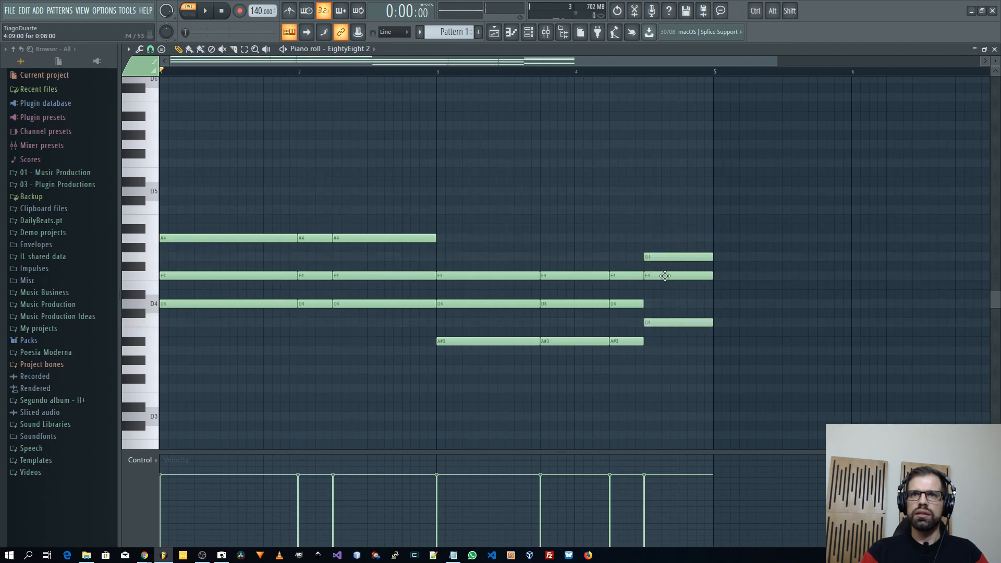
drag(665, 278, 668, 238)
- Audition the final chord and the bar 2 chord individually, and play the whole progression with the metronome
click(667, 253)
alt+right_click(666, 252)
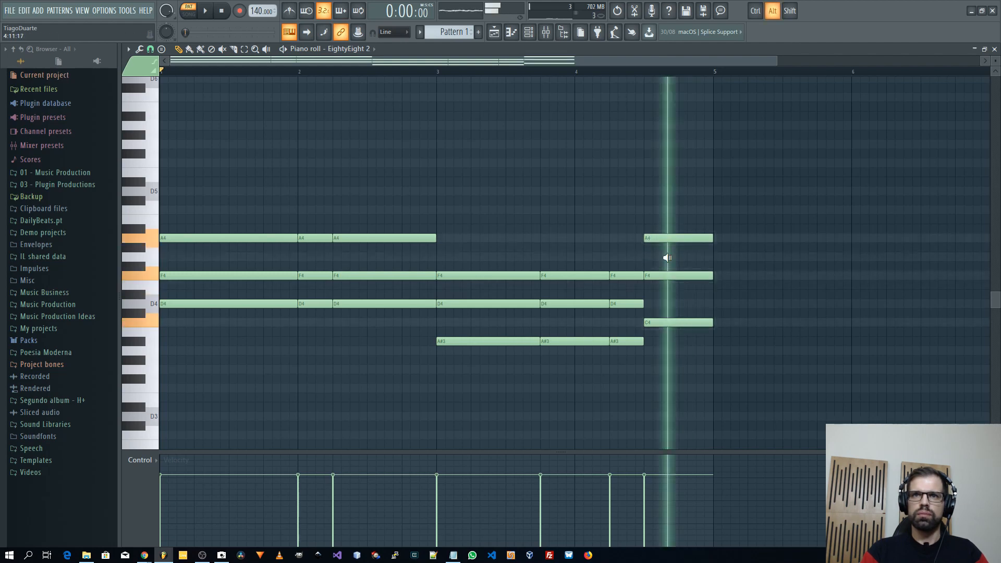
alt+right_click(367, 254)
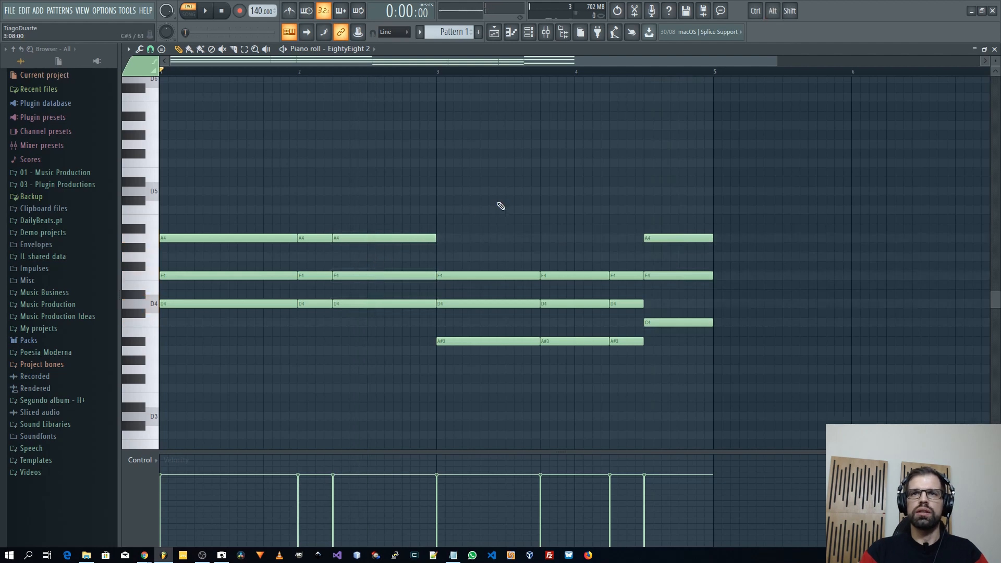
key(space)
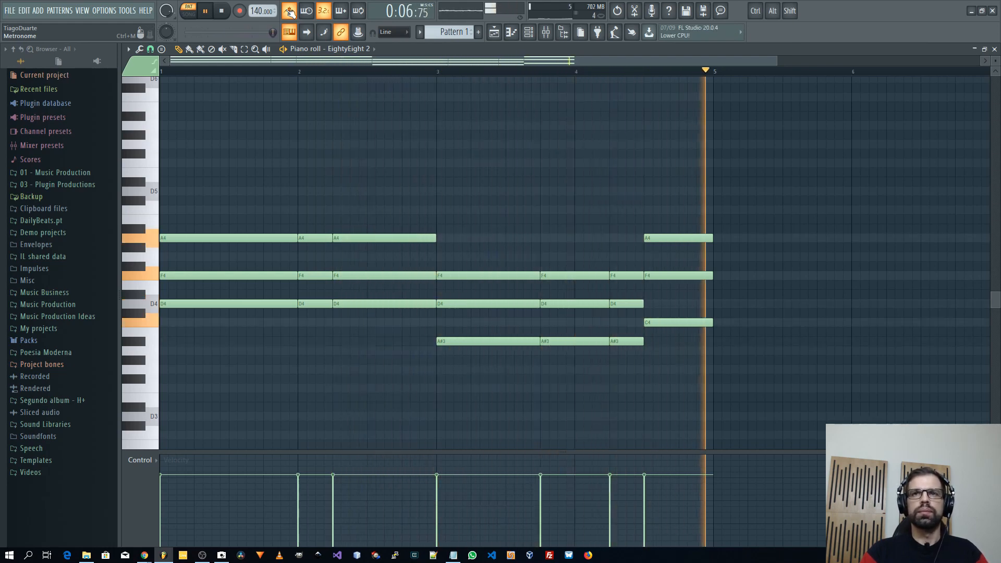
key(space)
- Duplicate the four-bar progression into bars 5 to 8 and deselect all notes
scroll(605, 277, down, 1)
drag(587, 187, 211, 417)
drag(201, 306, 591, 324)
scroll(610, 373, down, 2)
key(ctrl+d)
drag(778, 167, 166, 380)
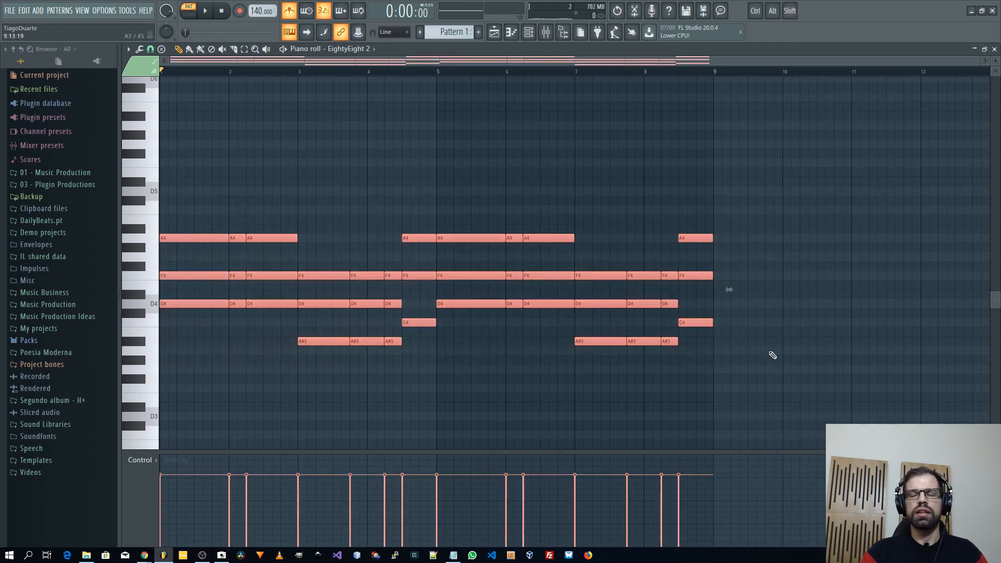
key(ctrl+d)
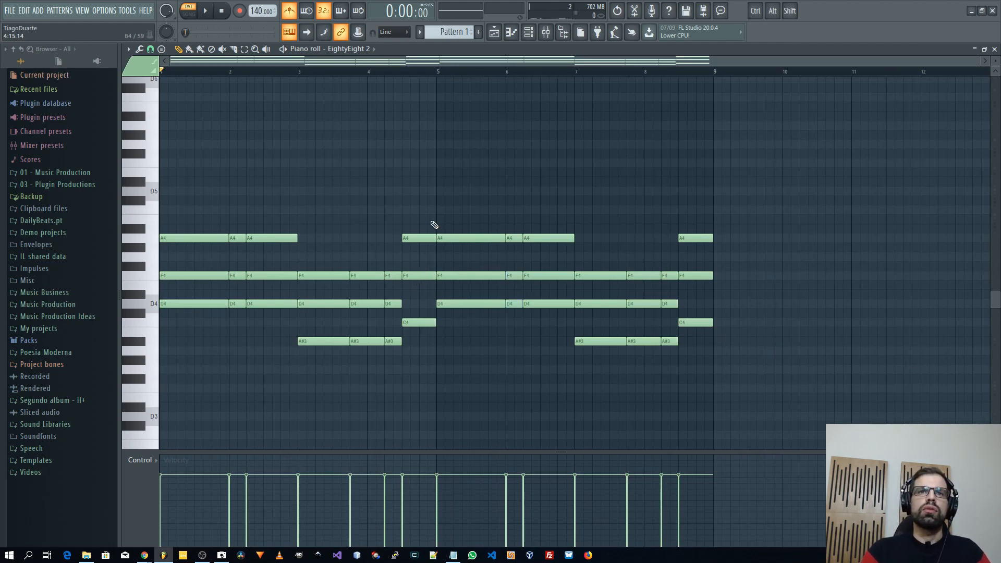
- Delete the C4–F4–A4 chord in bar 4 and extend the preceding A#3–D4–F4 chord to the end of the bar
drag(429, 263, 429, 332)
drag(402, 271, 431, 348)
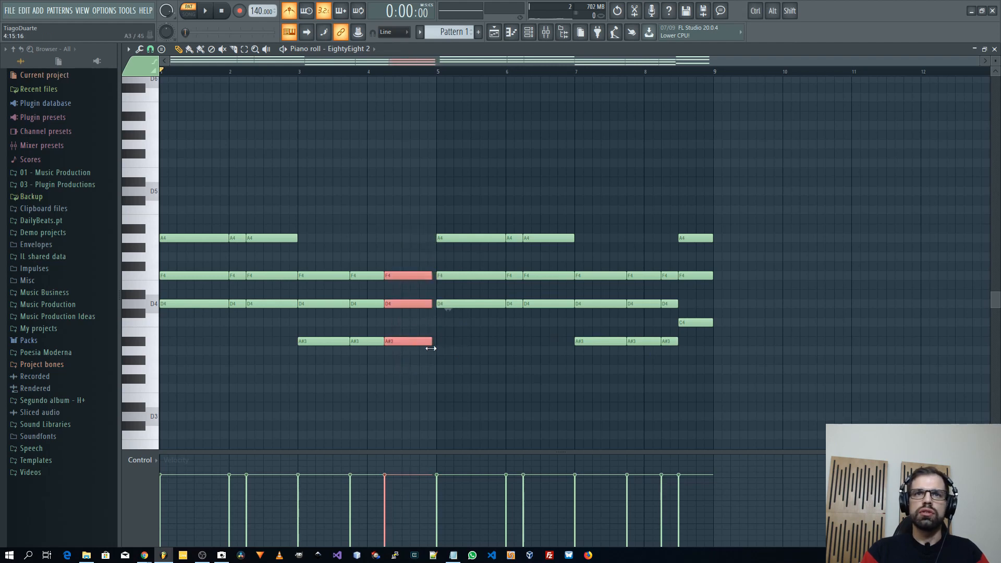
click(487, 382)
- Play back the eight-bar progression, turn off the metronome and stop playback
key(space)
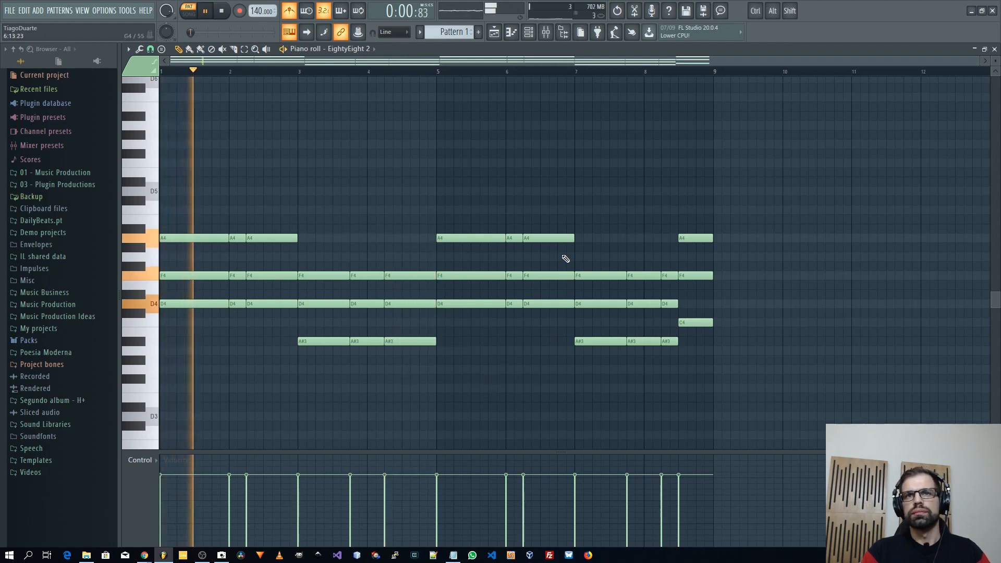
scroll(525, 284, up, 2)
scroll(525, 284, down, 3)
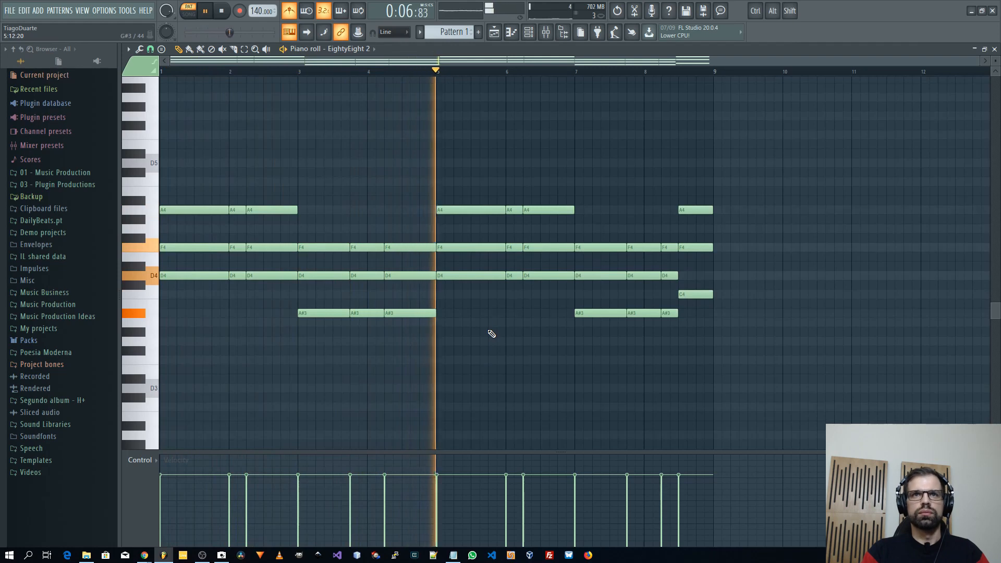
drag(706, 179, 714, 333)
right_click(758, 367)
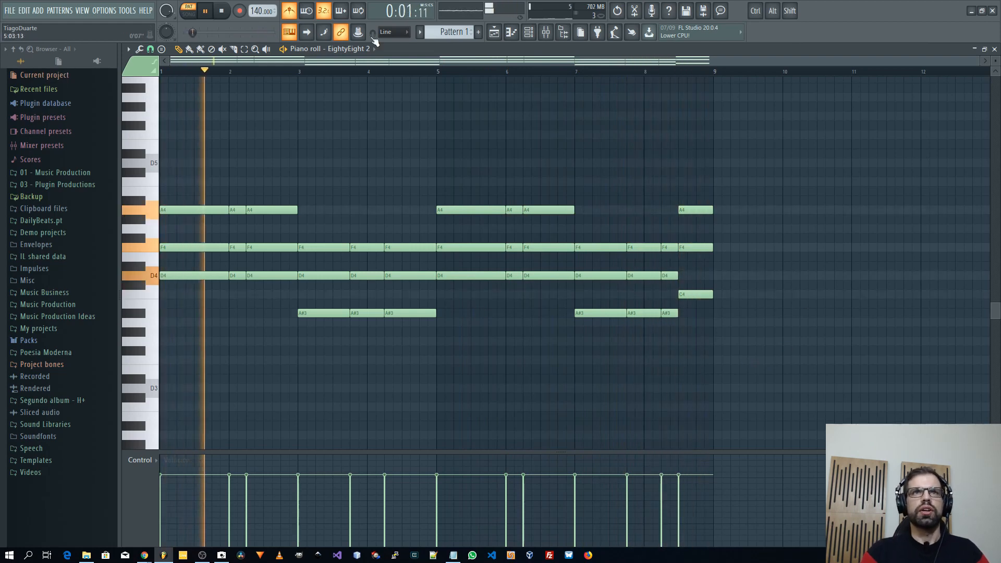
click(296, 13)
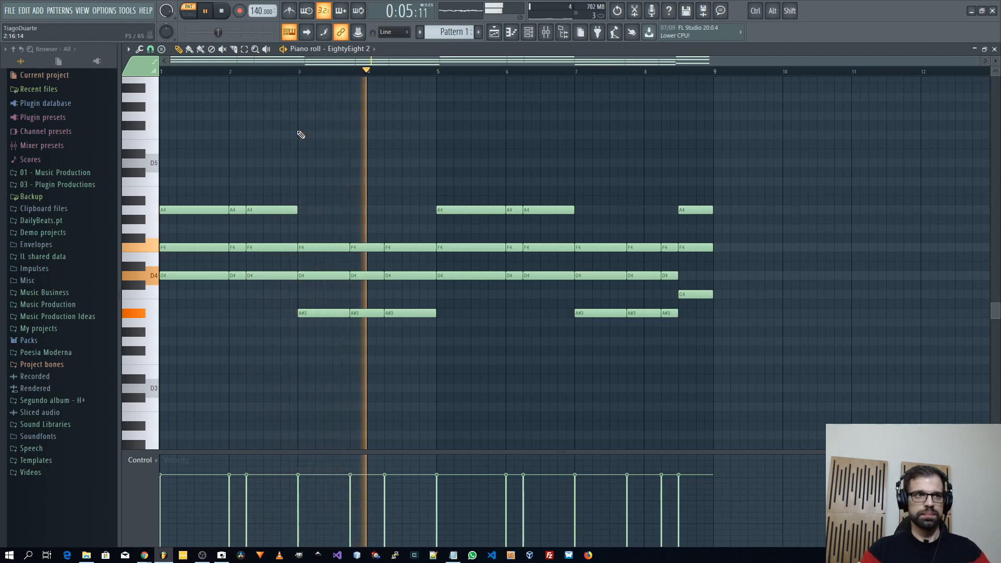
key(space)
- Place Pattern 1 at bar 1 of Track 1 in the playlist
key(F7)
key(F6)
click(282, 99)
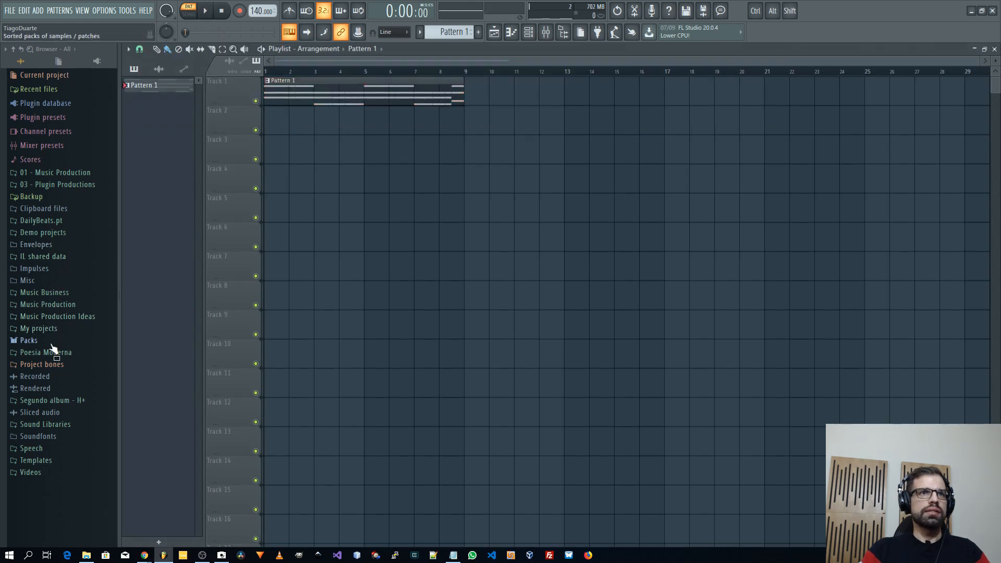
- Browse the DailyBeats.pt drum kits to the Kicks folder of the Head Bangin Trap Drums kit
click(32, 340)
click(29, 340)
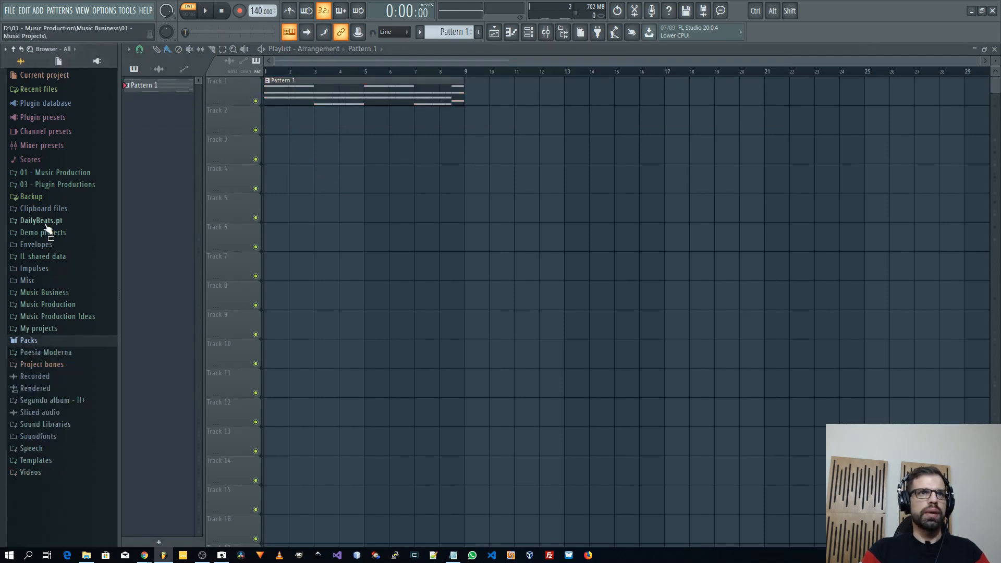
click(42, 220)
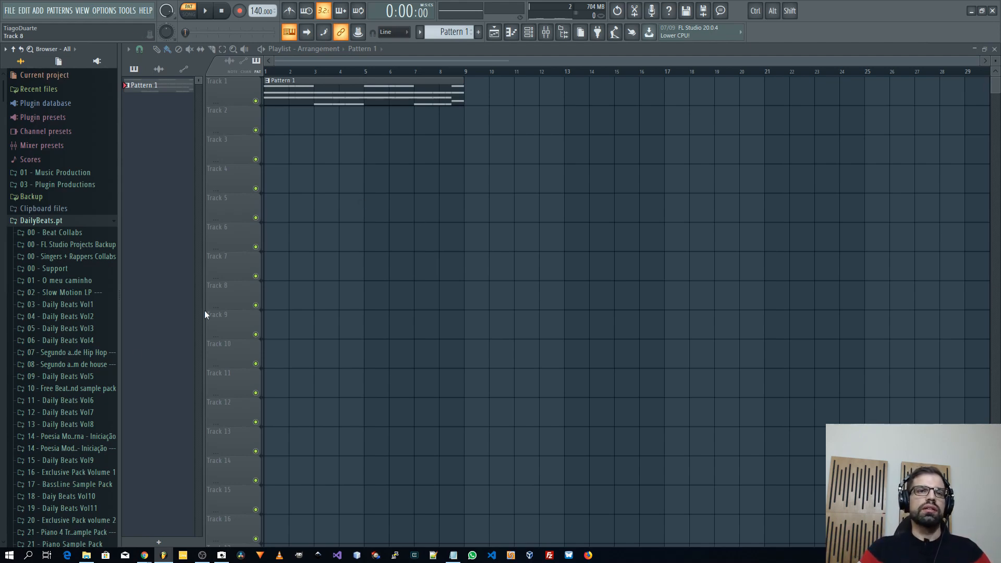
scroll(78, 386, down, 15)
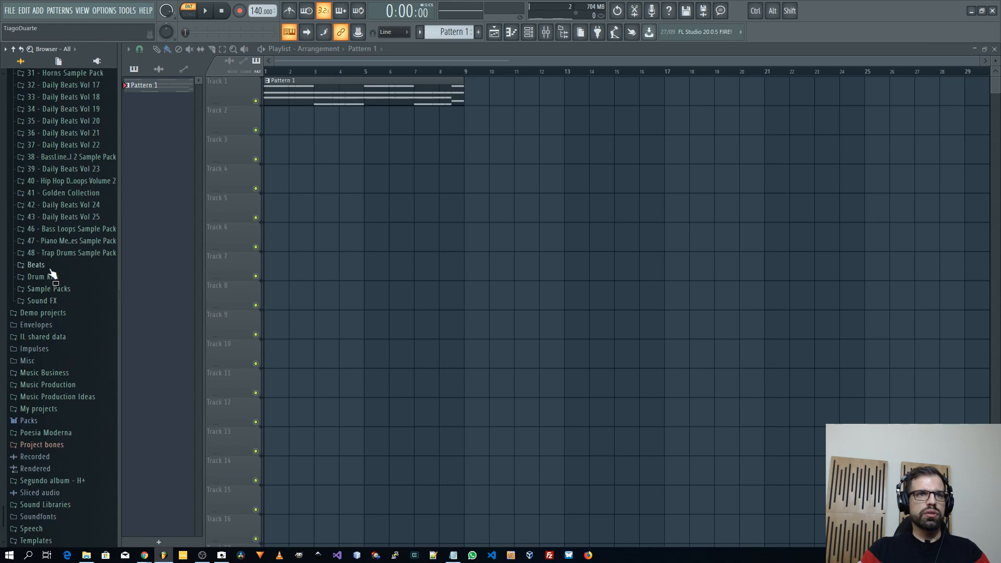
click(50, 266)
click(52, 256)
click(62, 267)
click(70, 279)
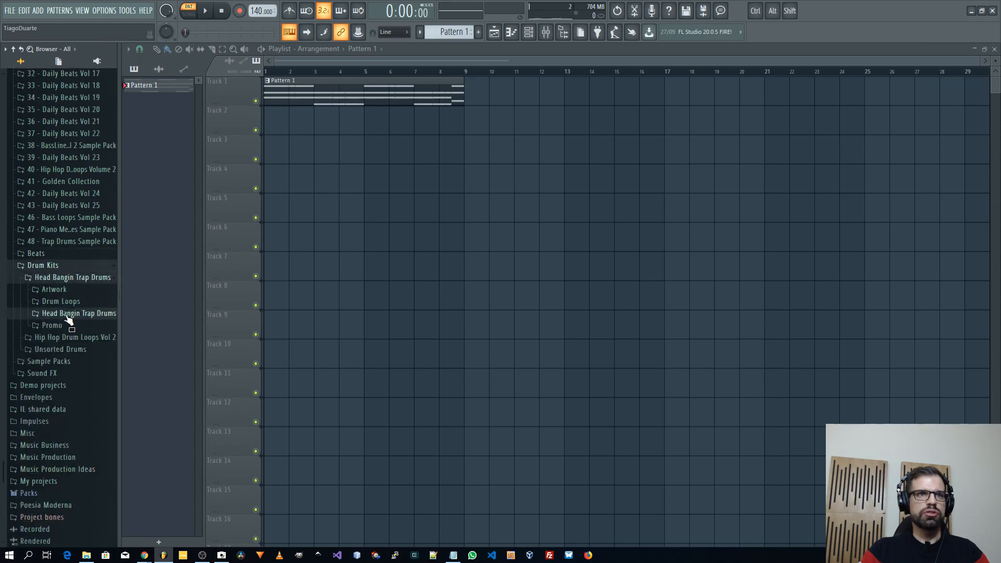
click(71, 314)
click(54, 338)
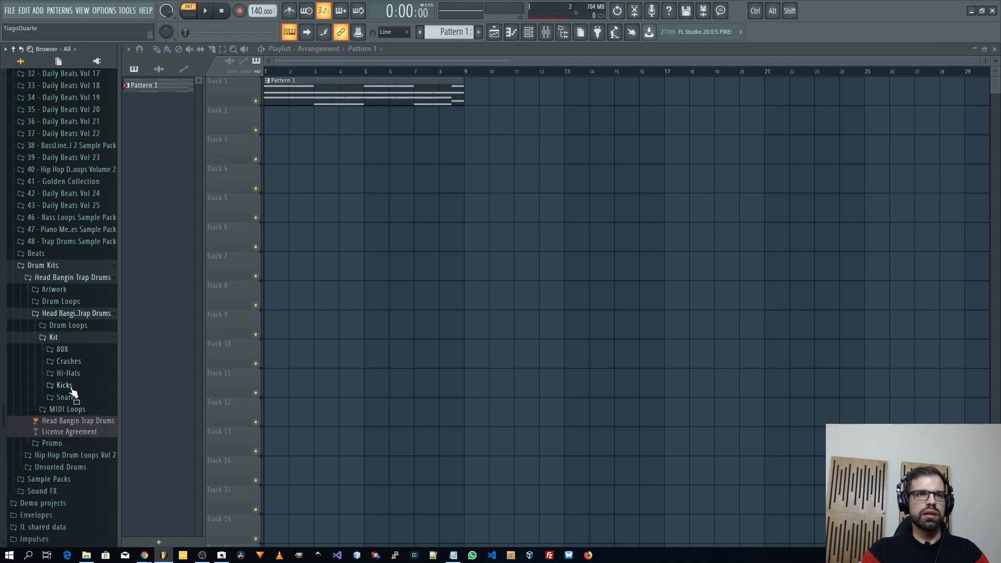
click(64, 386)
- Audition the Kick 8 sample against the progression, load it in a new channel and close its settings
click(78, 301)
key(space)
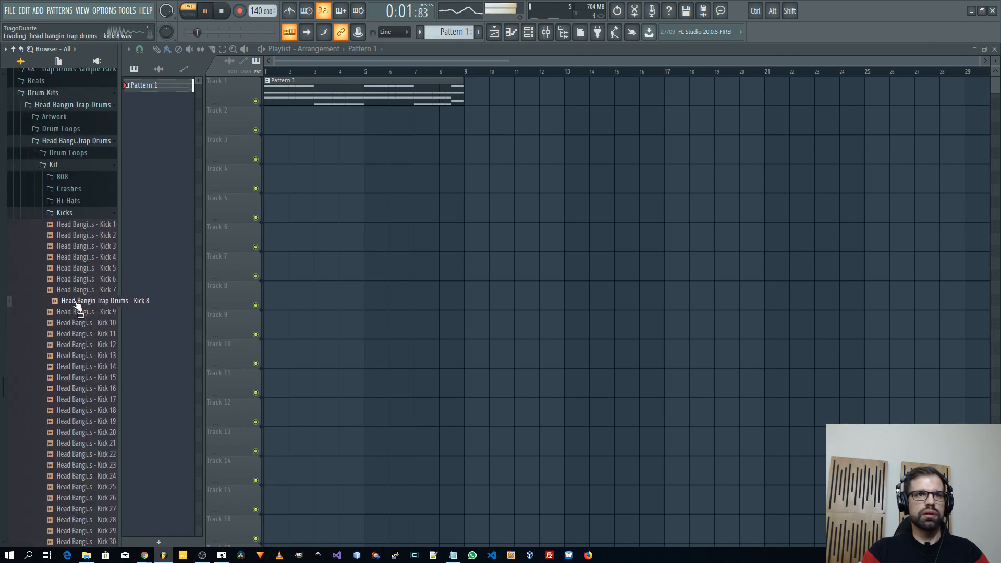
key(space)
right_click(80, 298)
click(126, 311)
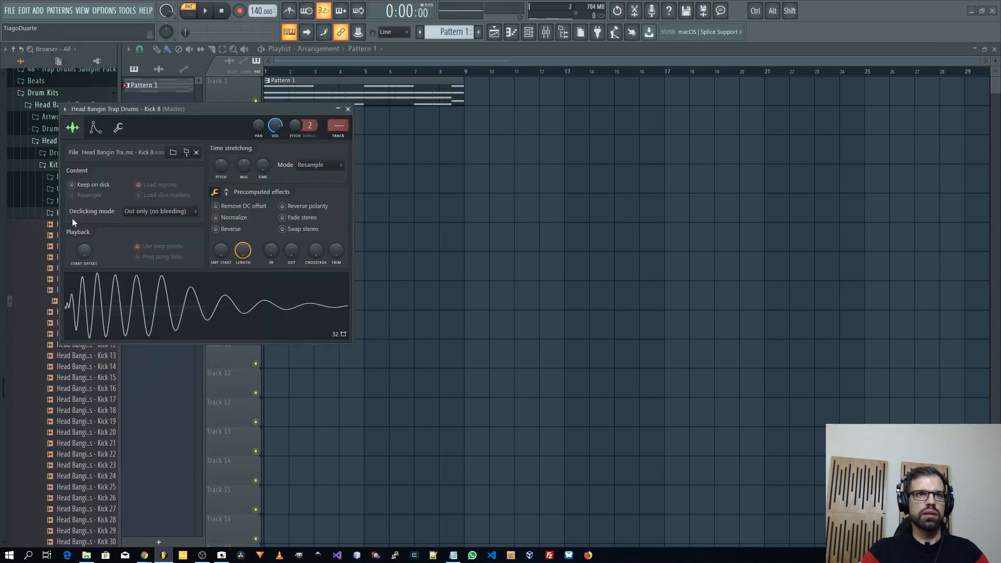
click(347, 109)
- Open the kit's Snares folder and audition the snare samples down to Snare 23 while the progression plays
click(72, 215)
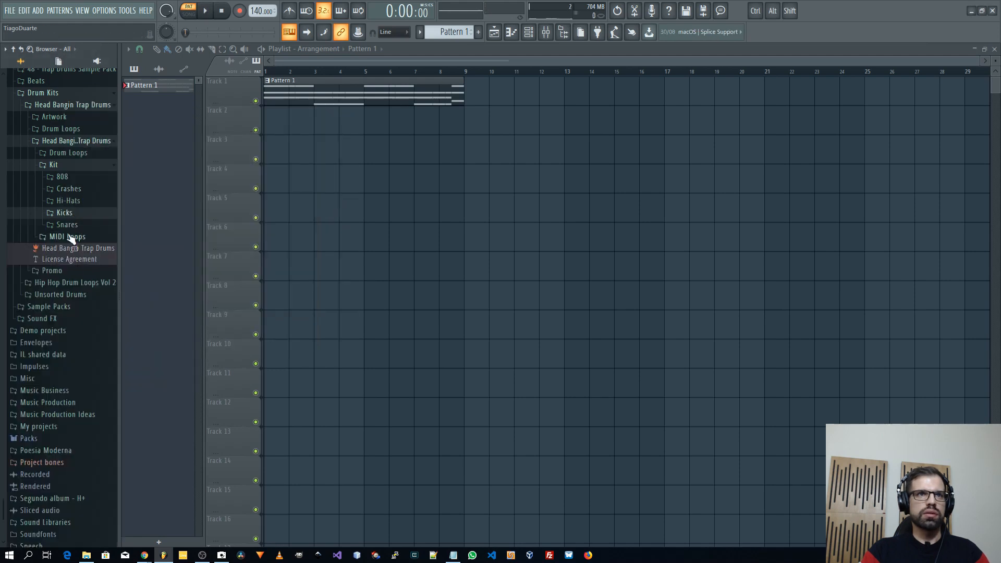
click(70, 226)
key(space)
click(73, 247)
click(79, 267)
click(81, 257)
click(81, 248)
click(80, 236)
click(79, 225)
click(70, 259)
click(71, 271)
key(Down)
key(Down)
key(Down)
key(Down)
key(Down)
key(Down)
key(Down)
key(Down)
key(Down)
key(Down)
key(Down)
key(Down)
key(Down)
key(Down)
key(Down)
key(Down)
key(Down)
key(Down)
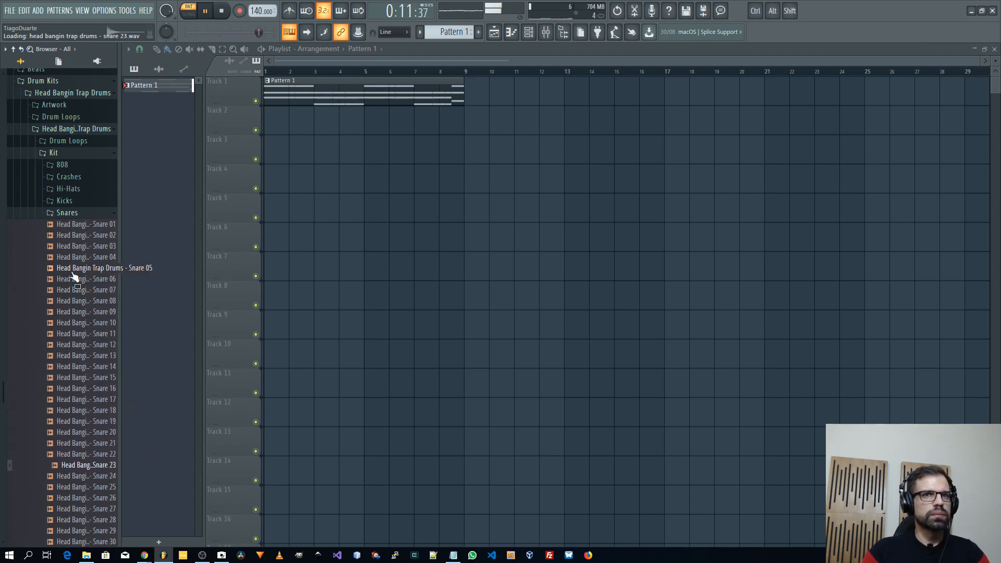
- Load the Snare 23 sample in a new channel and close its settings
right_click(92, 464)
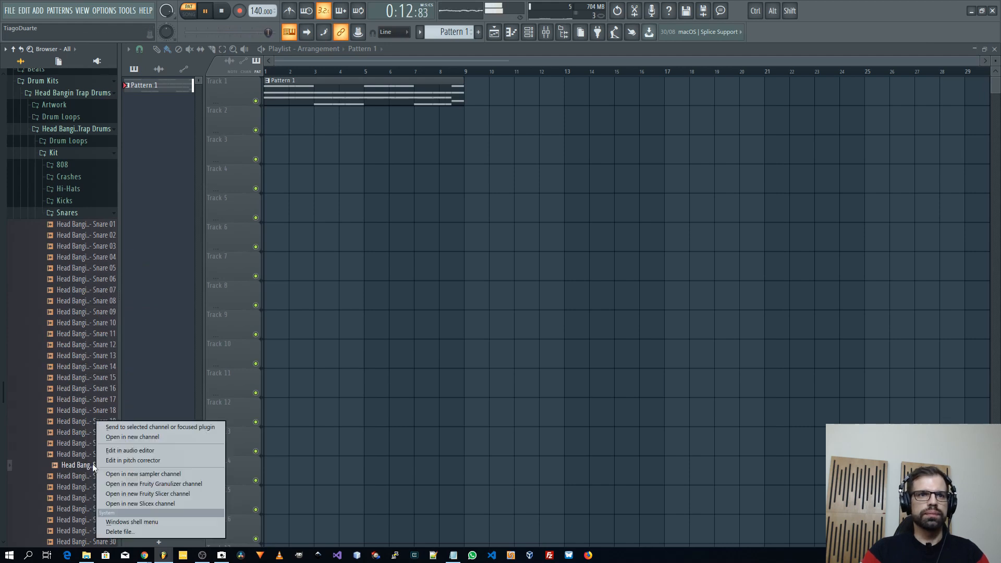
click(139, 437)
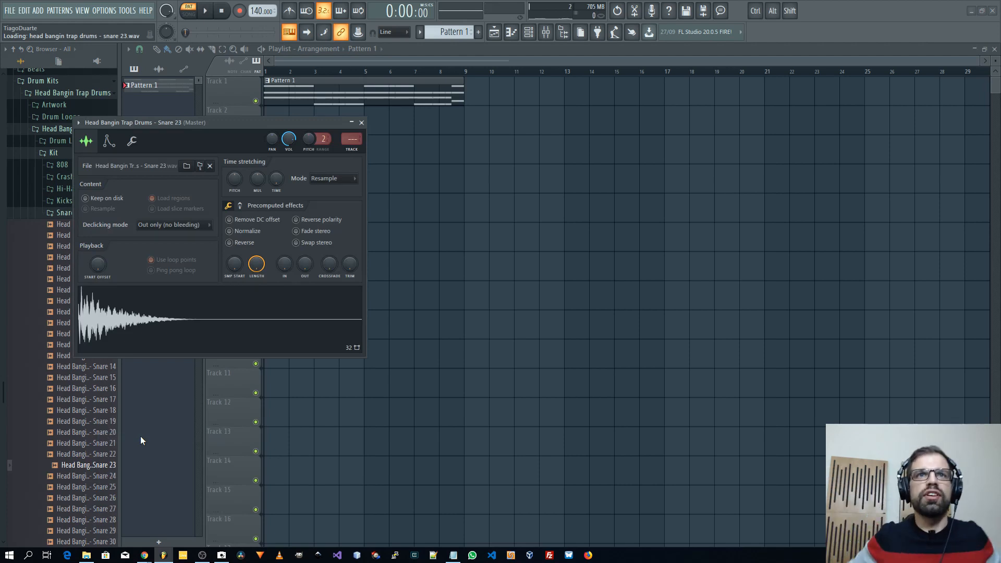
click(362, 122)
- Switch to the empty Pattern 2 and place it on Track 2 of the playlist
scroll(445, 34, up, 1)
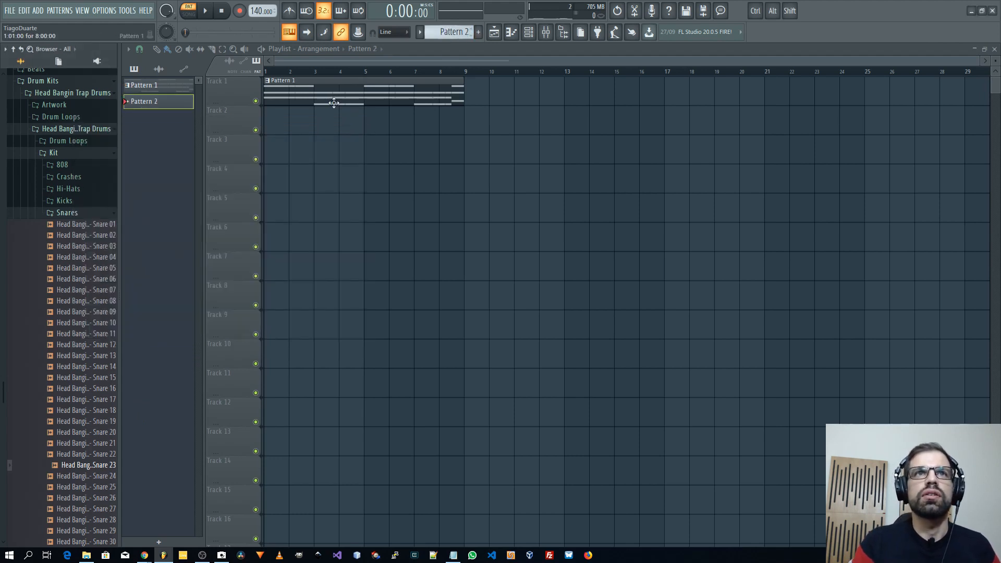
click(281, 124)
drag(288, 126, 424, 138)
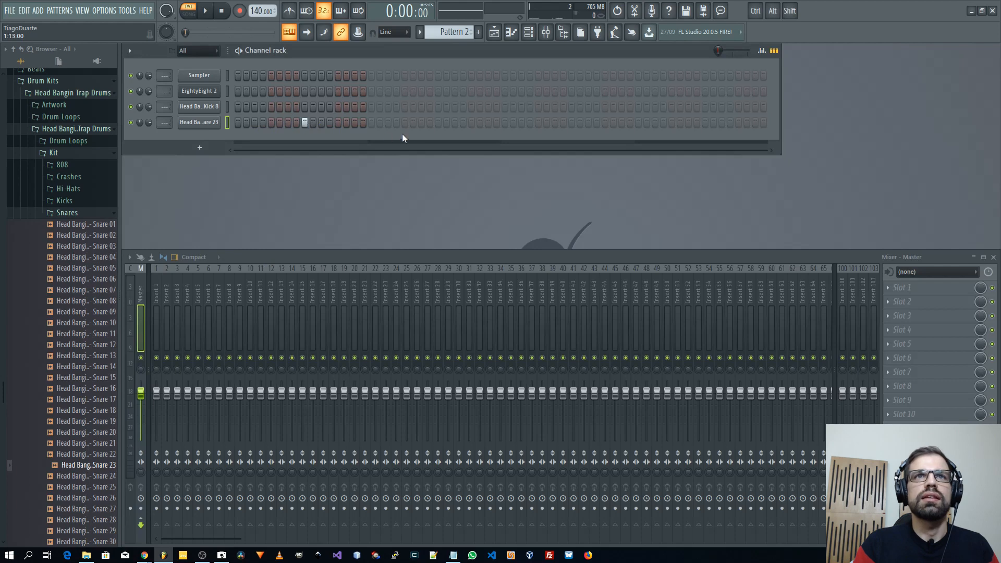
- Add Snare 23 hits on steps 25, 41, 47, 51 and 57, and play them with the chords in song mode
click(439, 123)
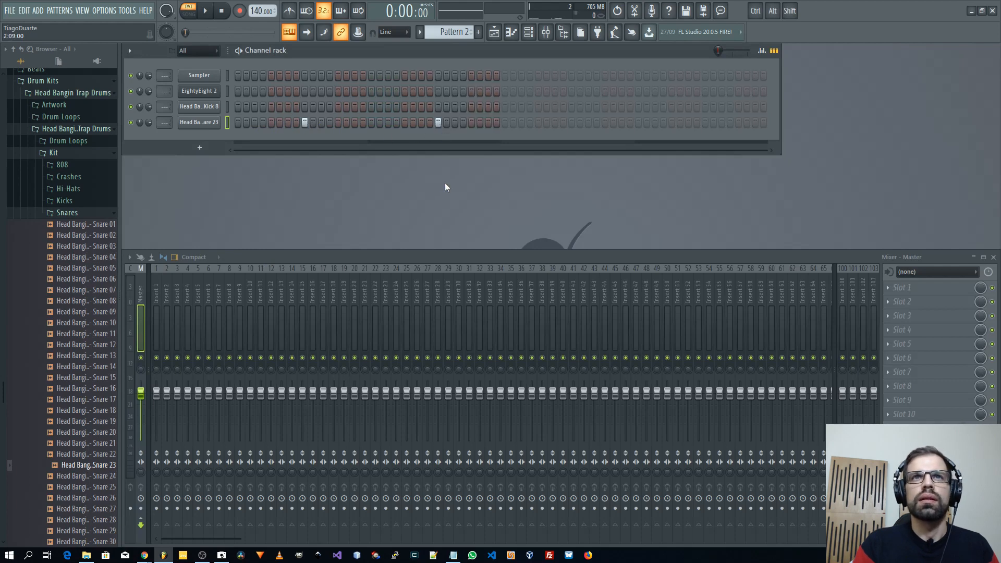
key(space)
click(221, 12)
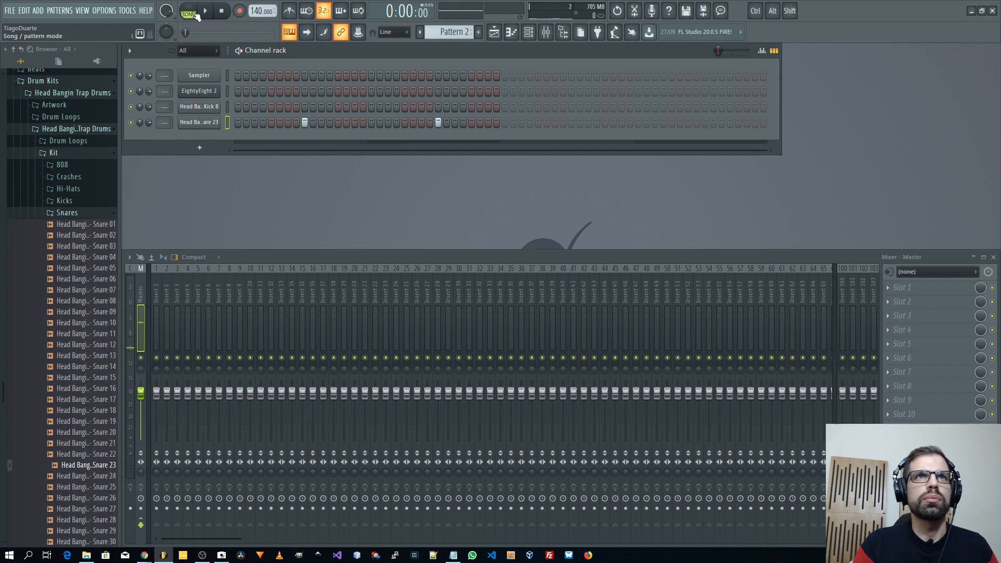
key(space)
click(572, 123)
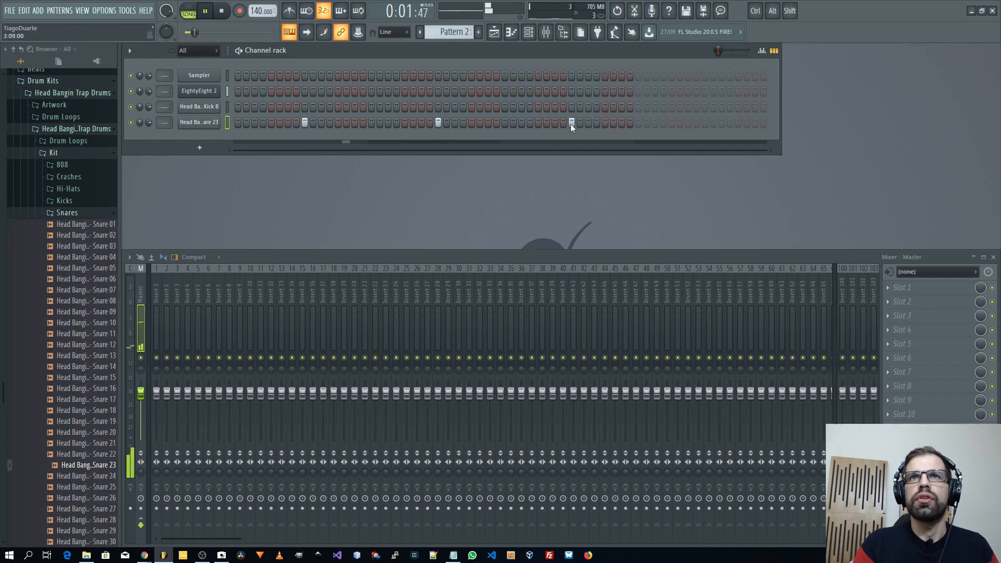
click(705, 122)
click(622, 122)
click(655, 122)
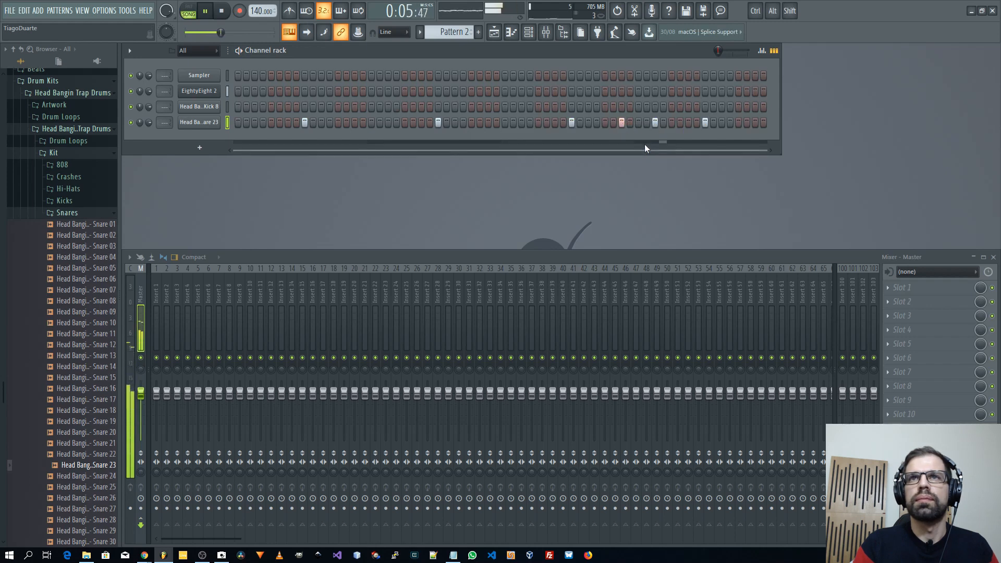
- Try different main swing amounts while the song plays and leave the swing slightly raised
drag(719, 51, 727, 51)
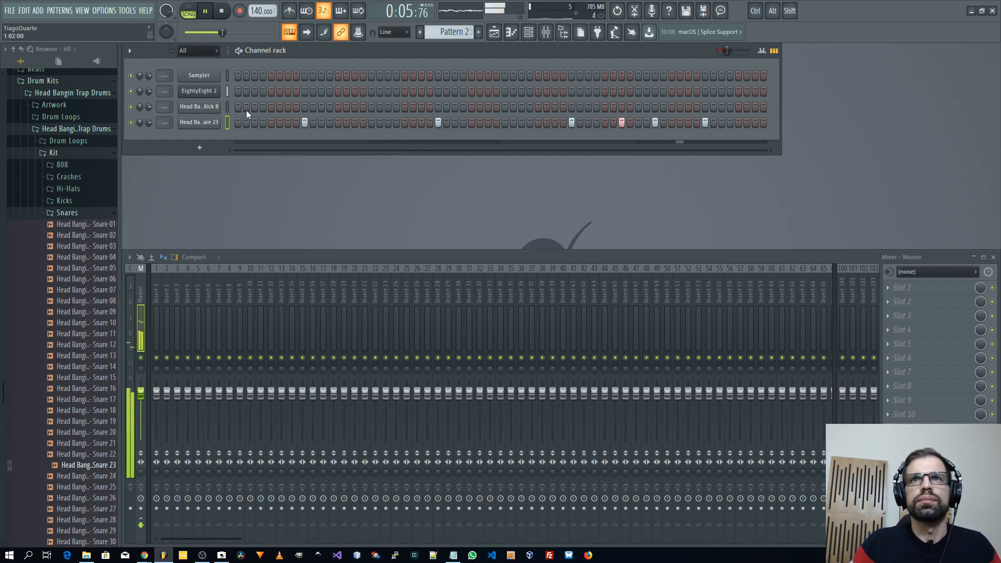
drag(730, 51, 711, 50)
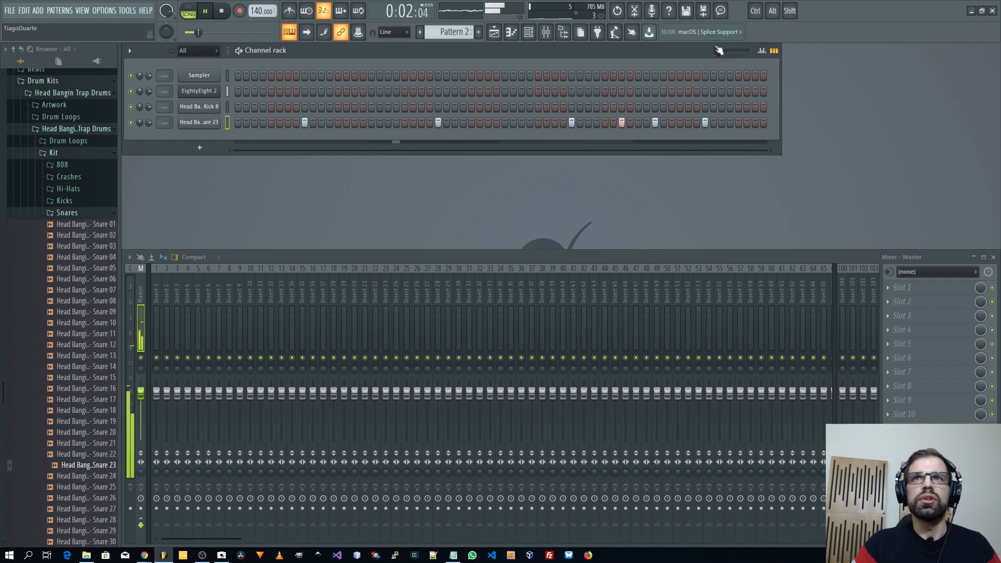
drag(718, 51, 729, 51)
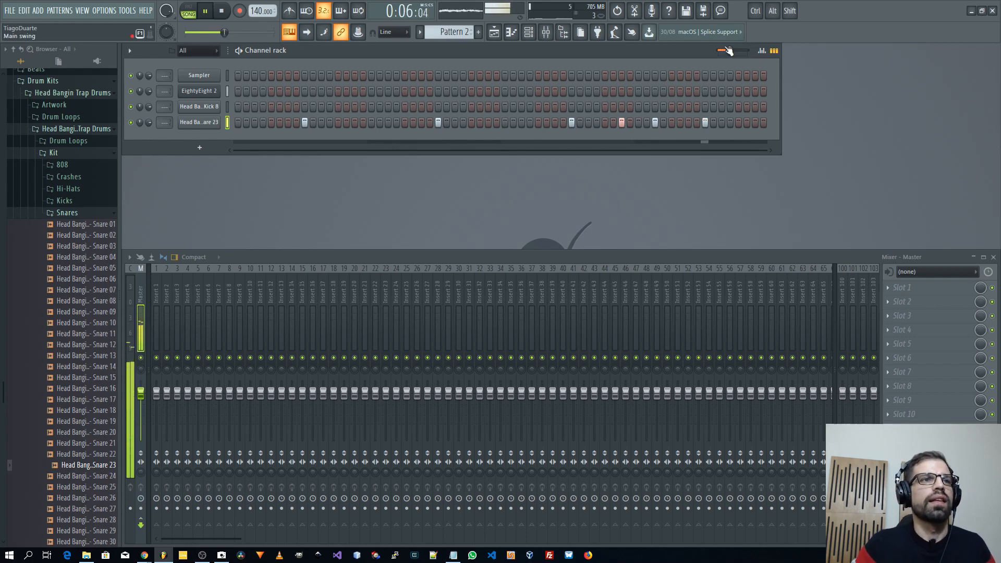
- Add Kick 8 hits on steps 1, 17 and 21 of Pattern 2
click(238, 107)
key(space)
key(space)
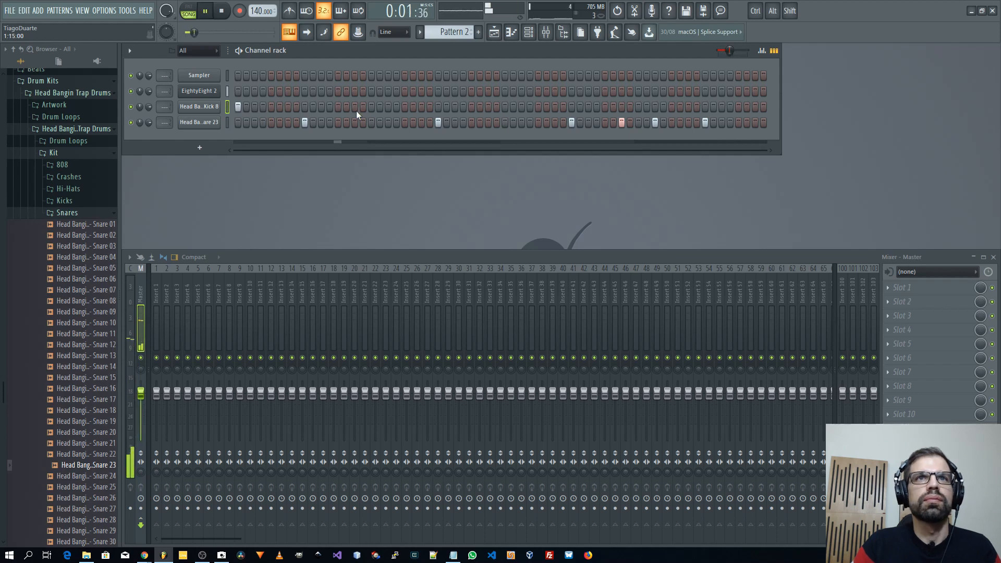
click(371, 107)
- Set the project tempo to 144 BPM and play the song
key(space)
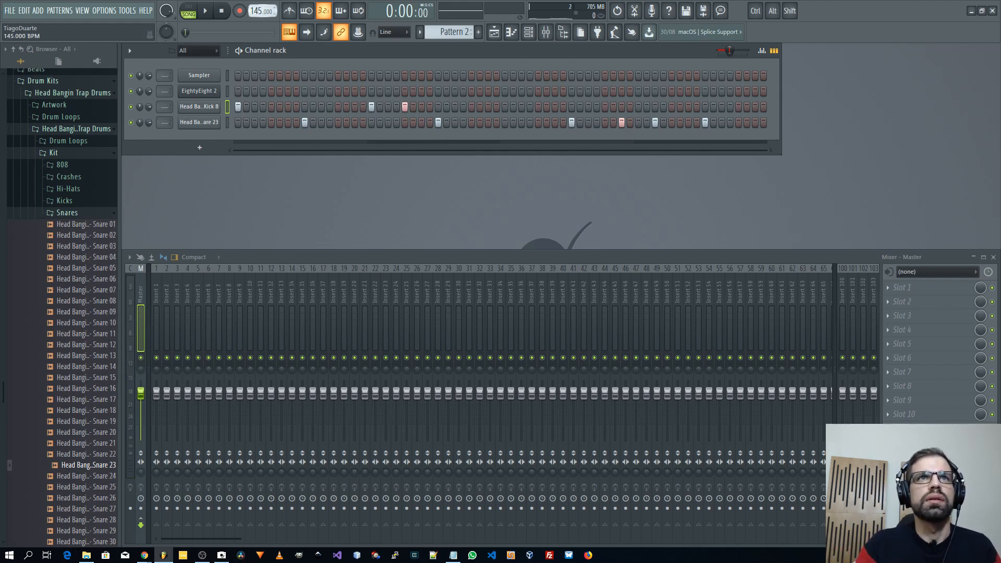
drag(255, 11, 254, 12)
key(space)
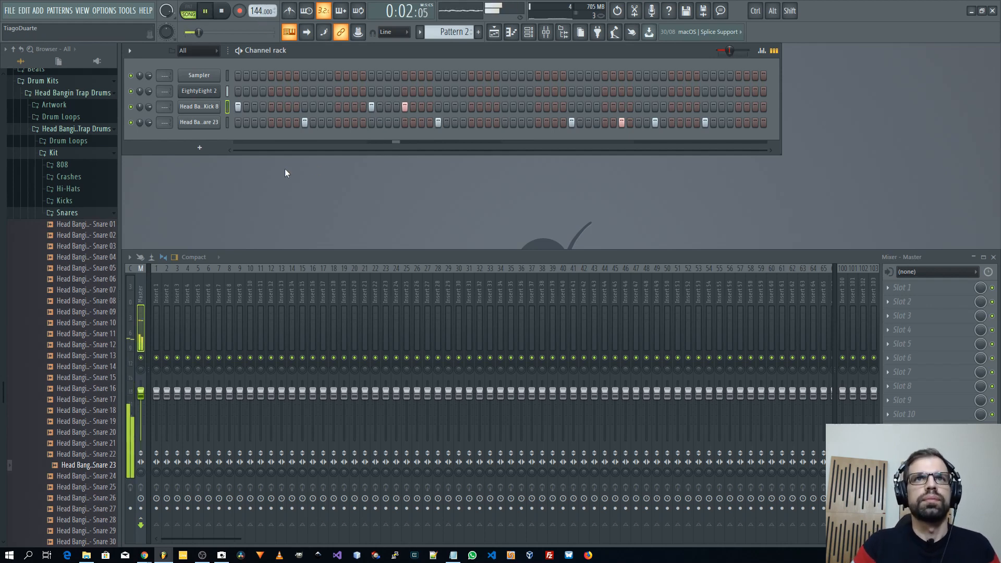
- Add Kick 8 hits on steps 33, 45 and 53 of Pattern 2 while listening to the song
click(506, 107)
click(605, 107)
key(space)
key(space)
click(672, 108)
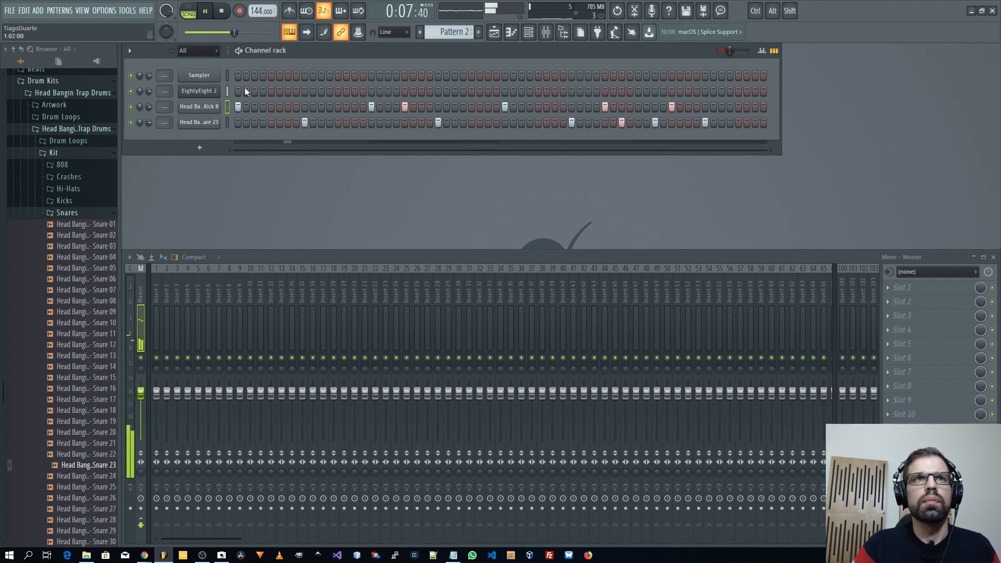
- Make the second Pattern 2 clip at bar 5 of the playlist unique and add Kick 8 hits on steps 61 to 64
key(F5)
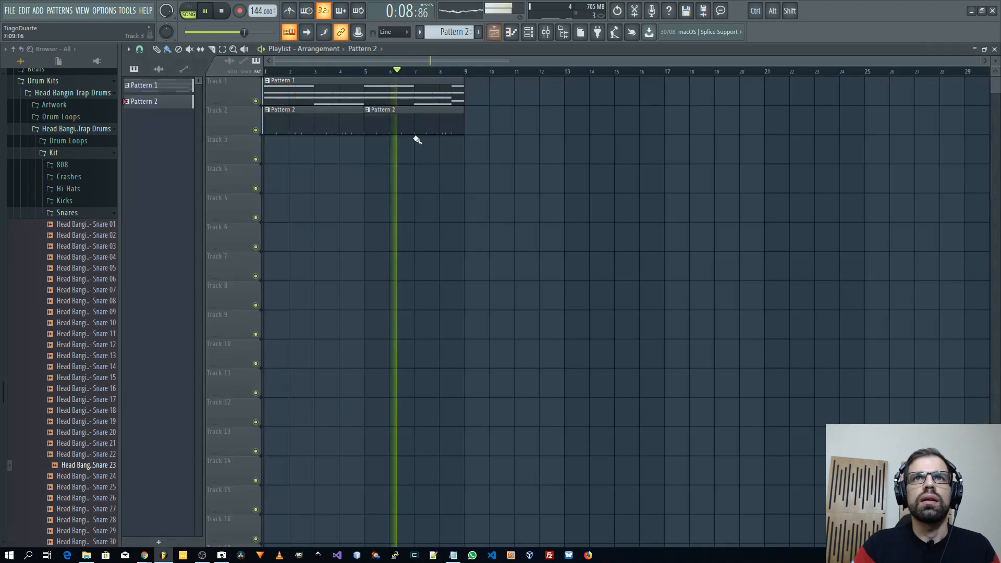
right_click(369, 111)
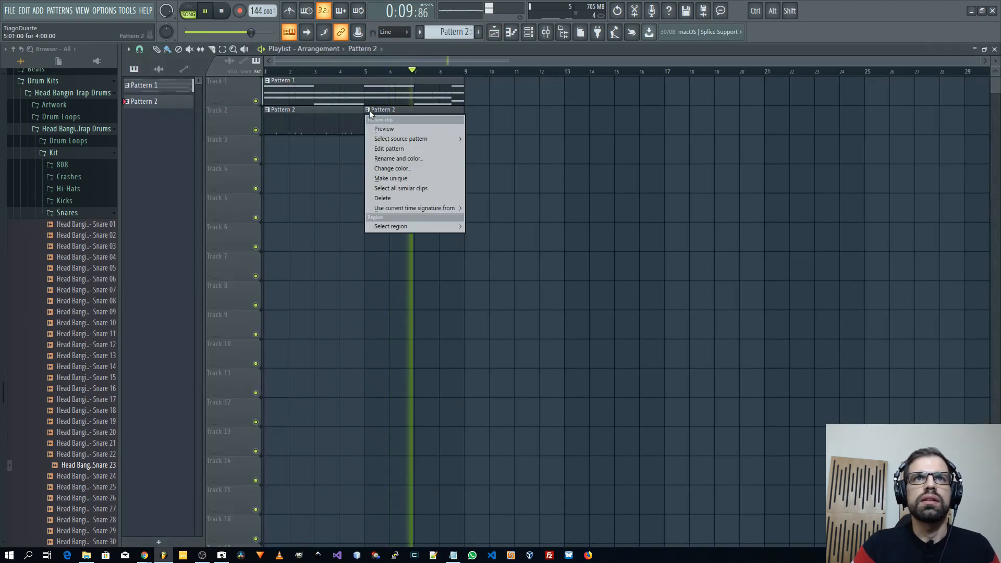
click(399, 179)
click(739, 107)
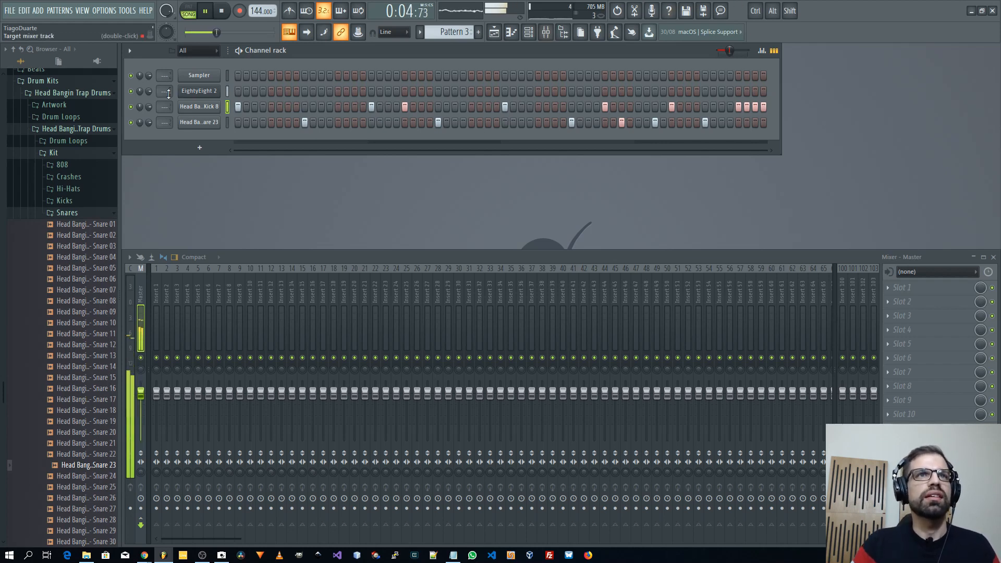
- Route EightyEight 2, Kick 8 and Snare 23 to mixer inserts 2, 3 and 4, and lower insert 2 to 80% (-4.7 dB)
scroll(168, 93, up, 2)
scroll(163, 107, up, 3)
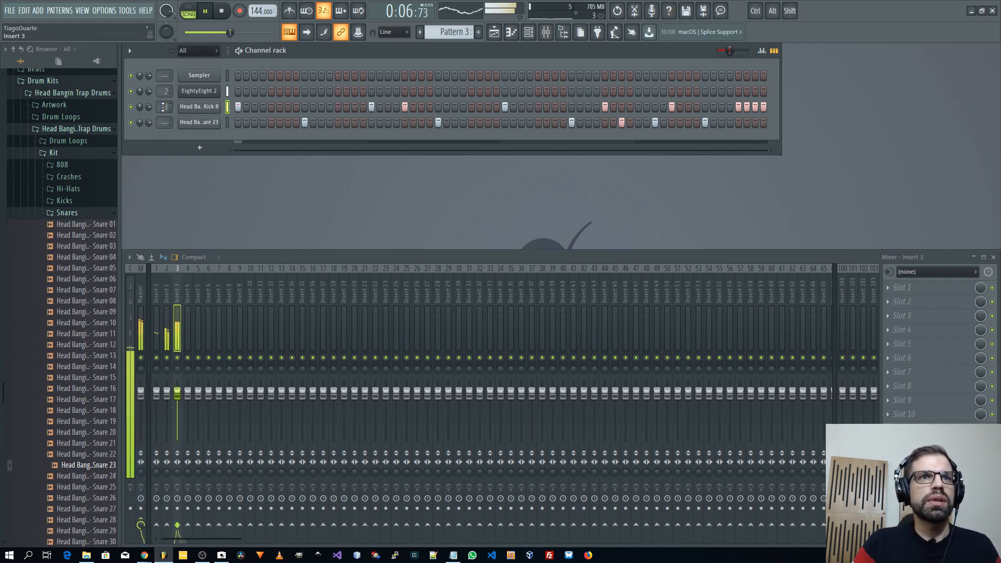
scroll(165, 122, up, 4)
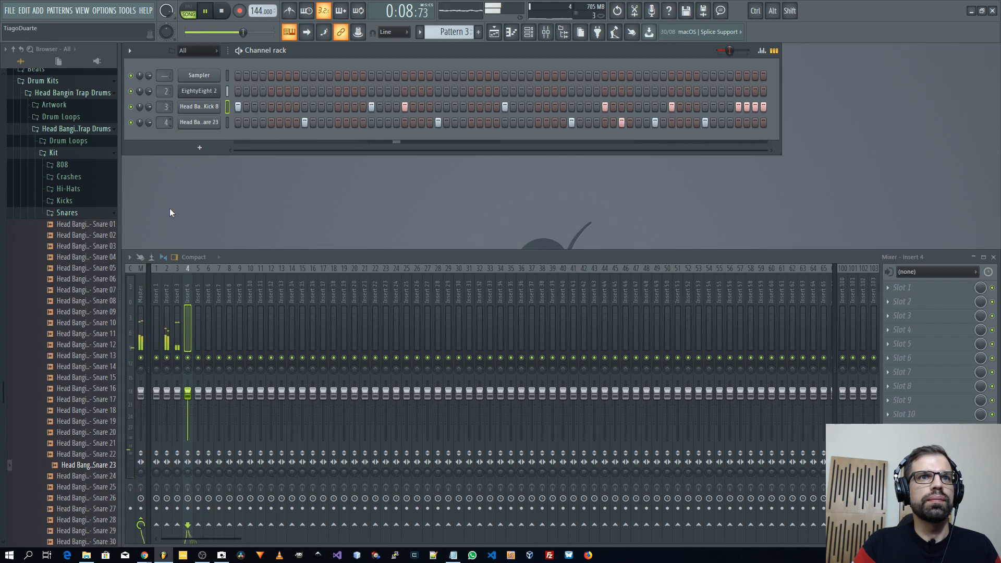
click(167, 392)
drag(167, 392, 169, 405)
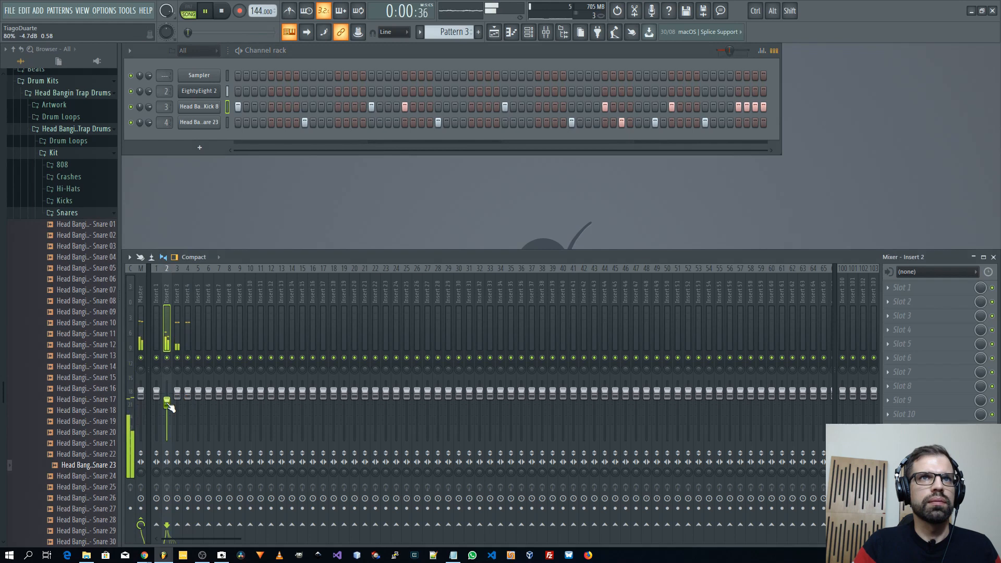
- Open the kit's Hi-Hats folder and audition the samples from Hi hat 7 to Hi hat 16
click(65, 213)
click(67, 188)
click(60, 266)
click(61, 277)
click(63, 288)
click(65, 299)
click(68, 310)
click(70, 321)
click(72, 331)
click(74, 343)
click(77, 355)
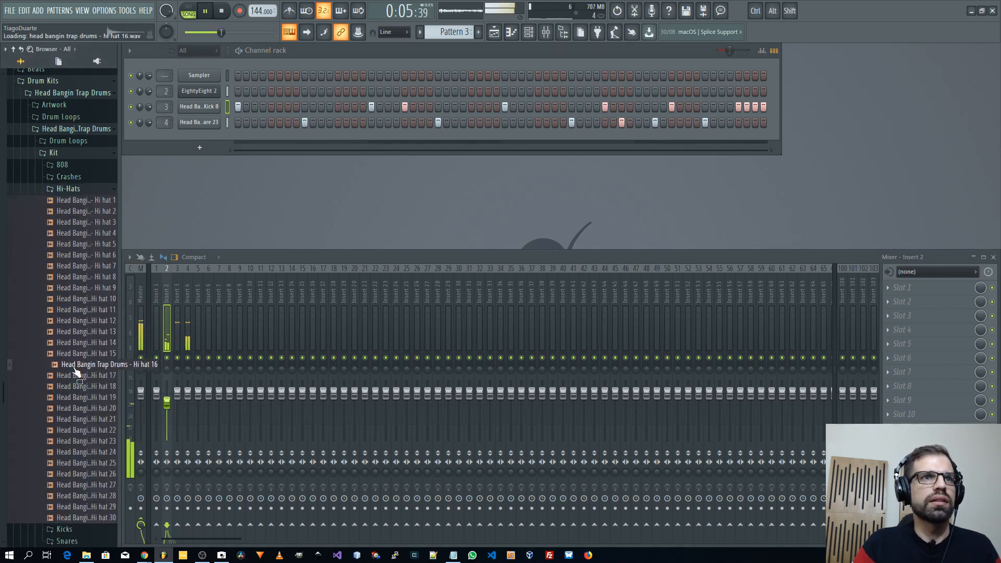
- Load the Hi hat 15 sample in a new channel and close its settings
right_click(126, 365)
click(131, 363)
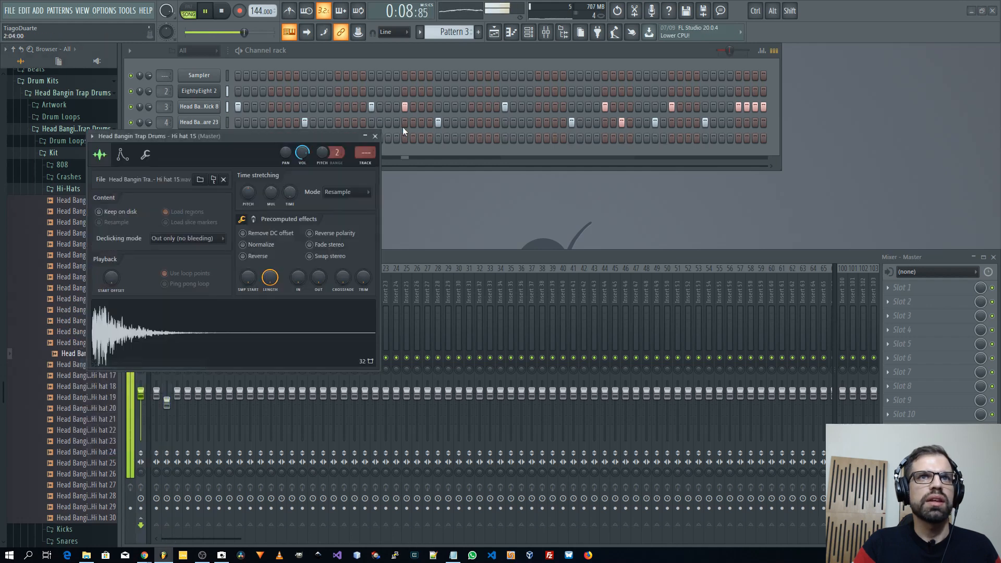
click(375, 136)
click(239, 139)
click(246, 138)
click(254, 139)
click(271, 138)
click(279, 139)
click(288, 140)
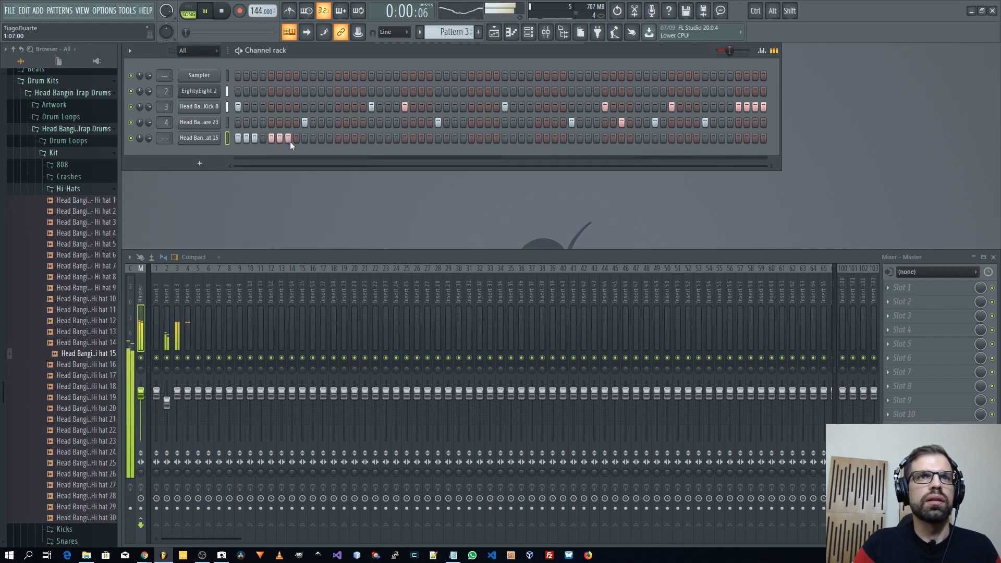
key(space)
drag(295, 141, 246, 137)
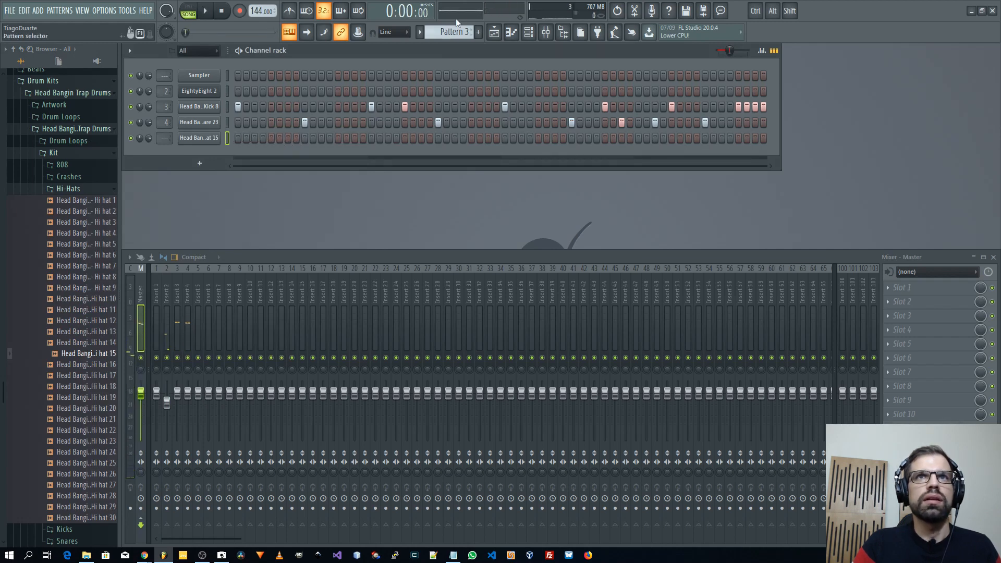
- Create an empty Pattern 4, place it on Track 3 at bar 1 and copy the clip to bar 5
key(F4)
click(494, 36)
click(277, 152)
drag(289, 155, 398, 156)
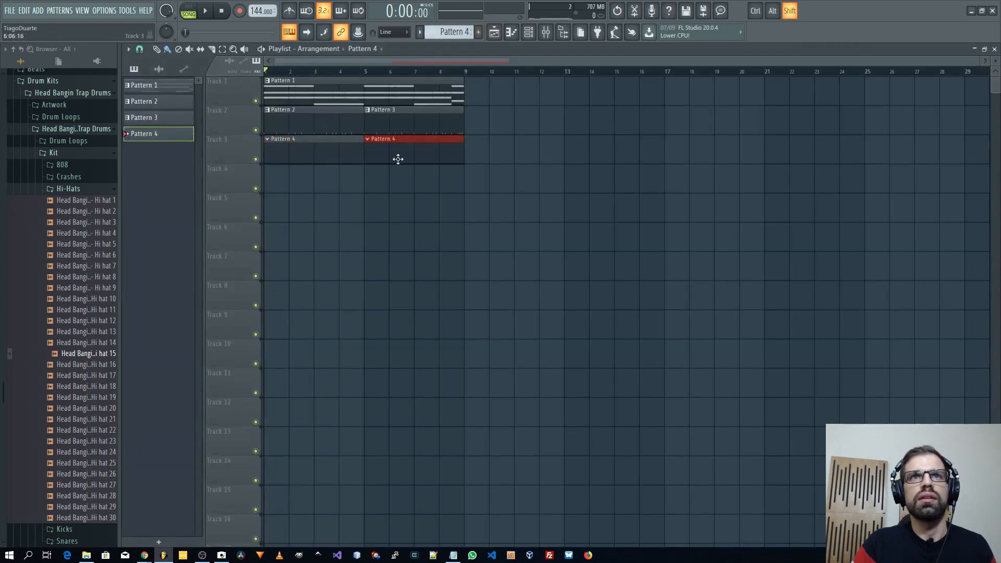
- Program Hi hat 15 hits on steps 1–3, 5–7, 11 and 15–17 of Pattern 4, checking them in playback
key(F5)
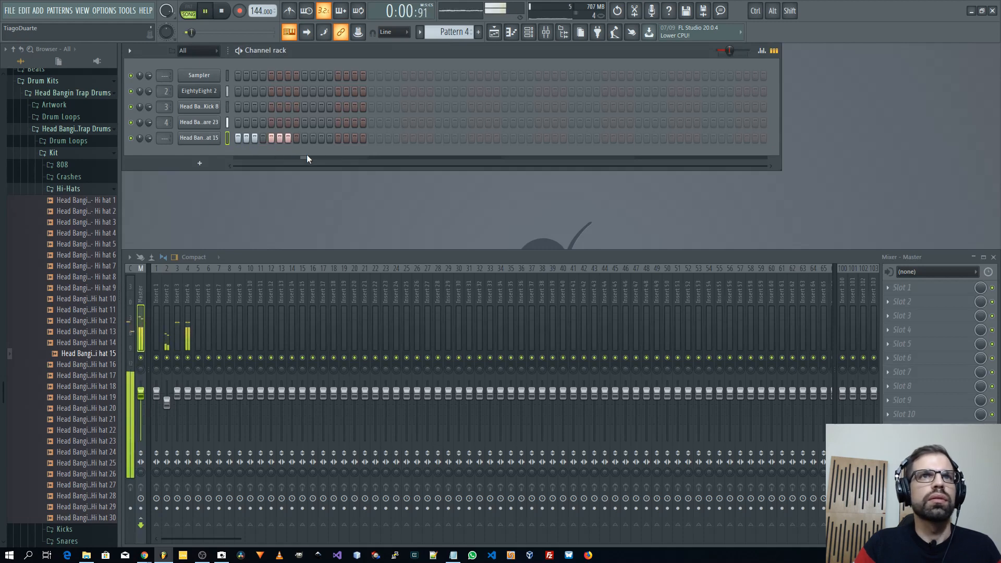
click(321, 138)
key(space)
click(337, 138)
click(353, 138)
key(space)
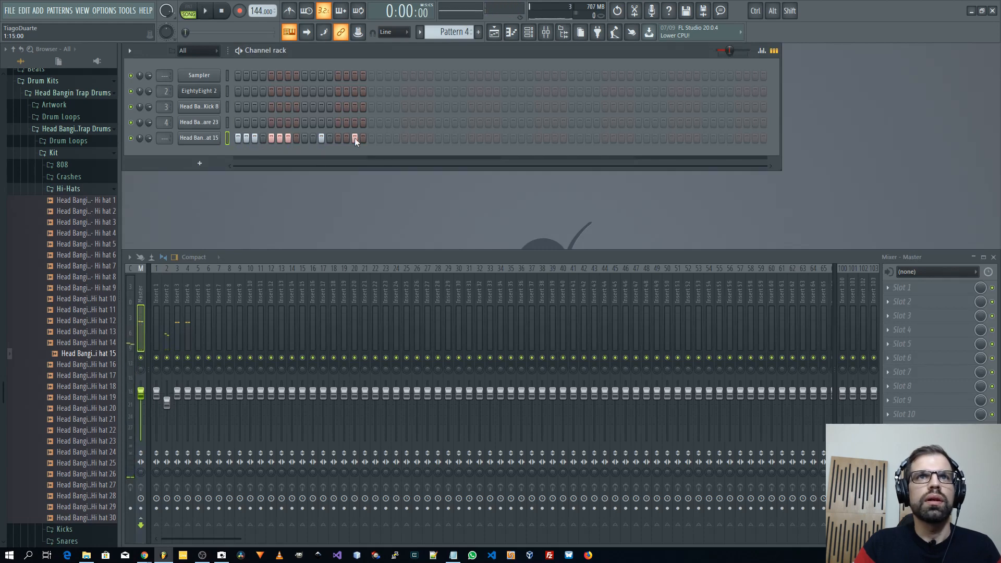
click(362, 139)
key(space)
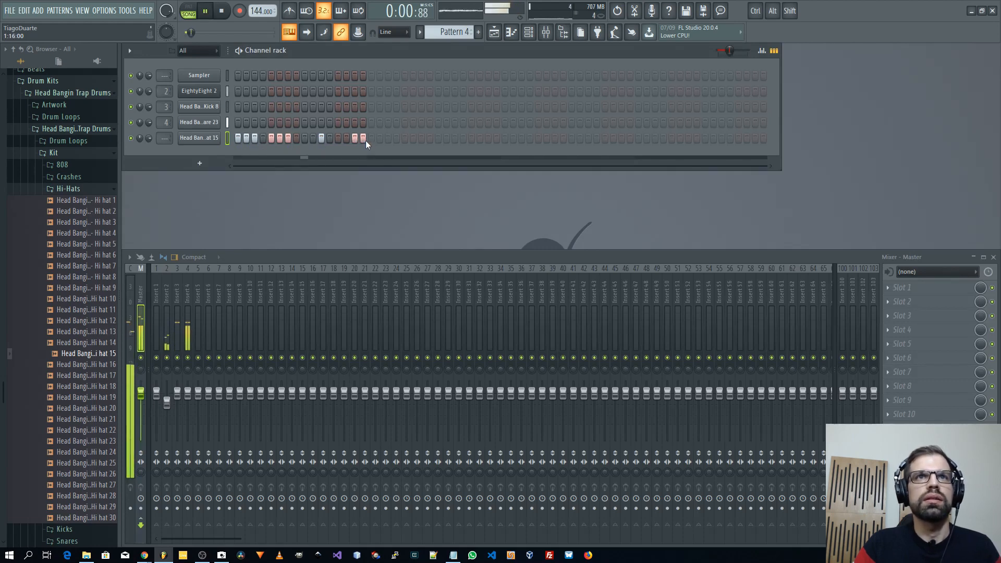
key(space)
click(371, 138)
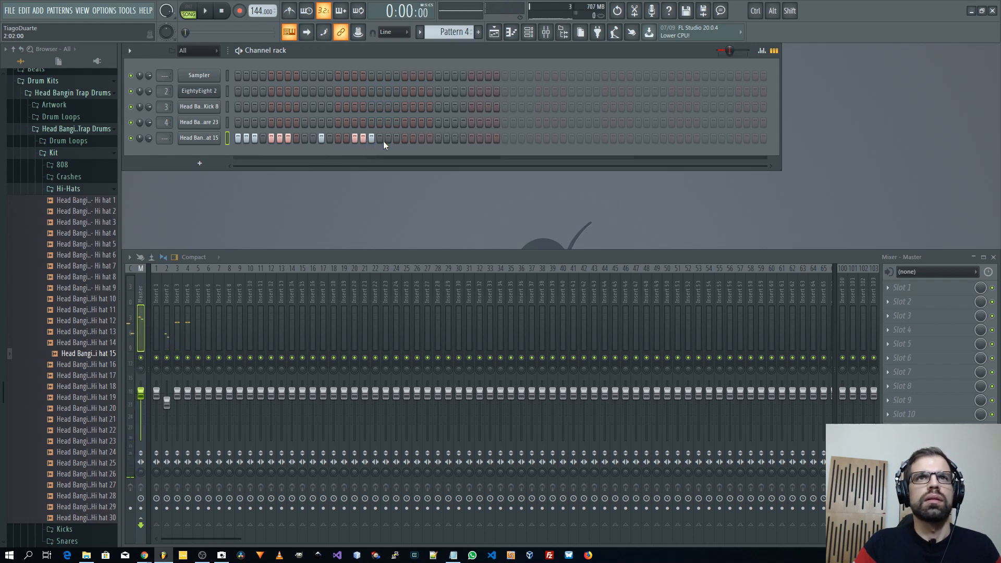
key(space)
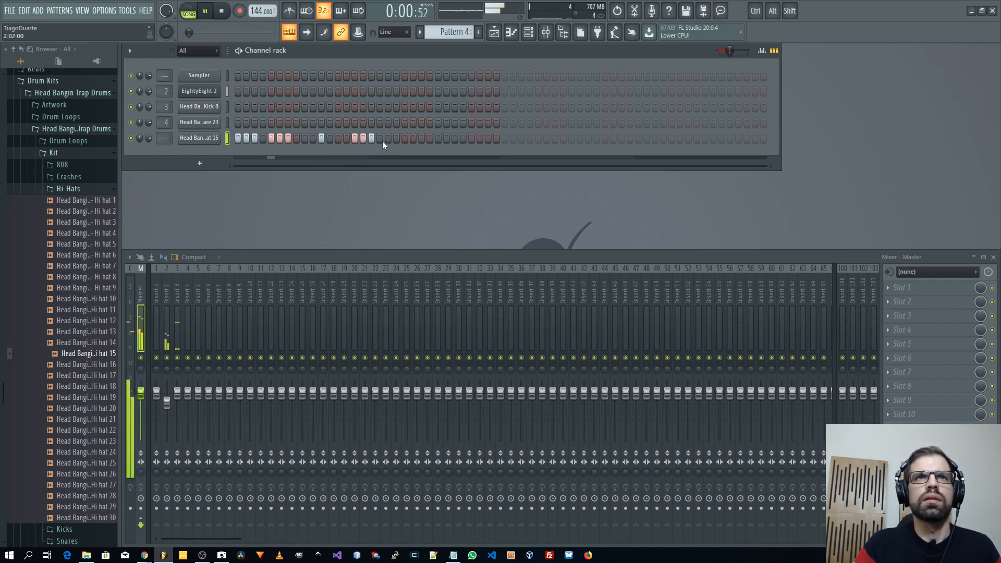
- Extend the Hi hat 15 sequence with hits on steps 20, 21, 23 and 25
click(405, 139)
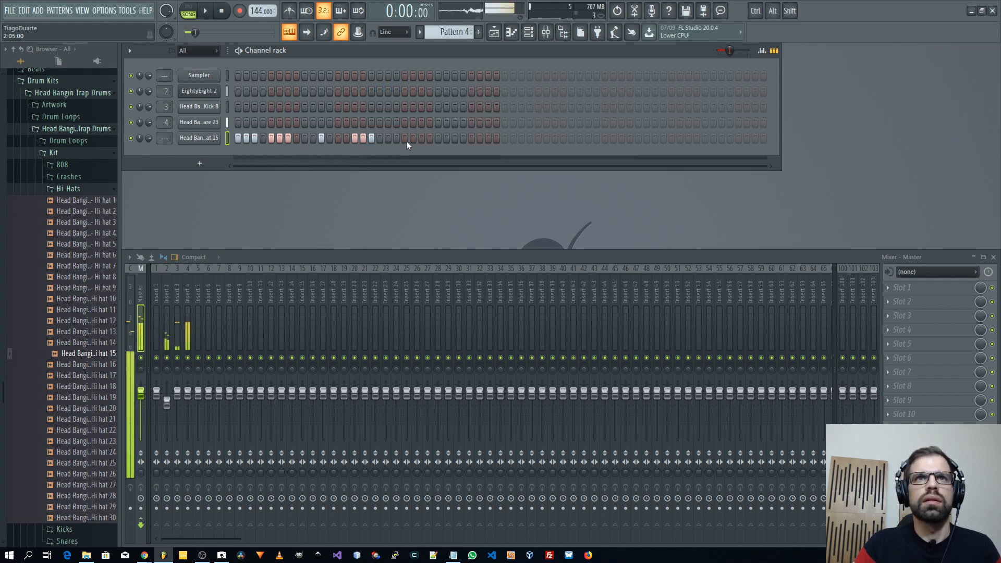
key(space)
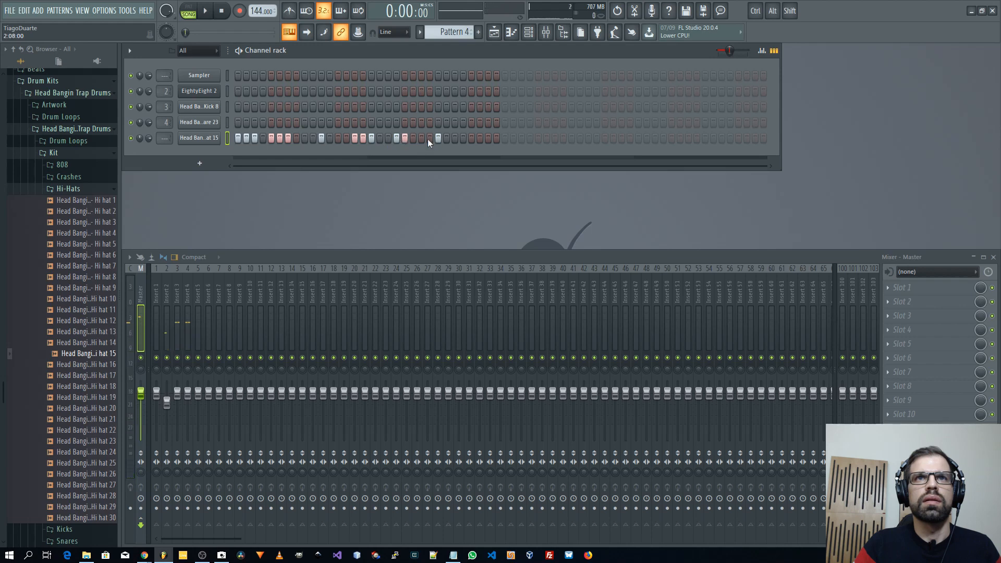
click(429, 139)
key(space)
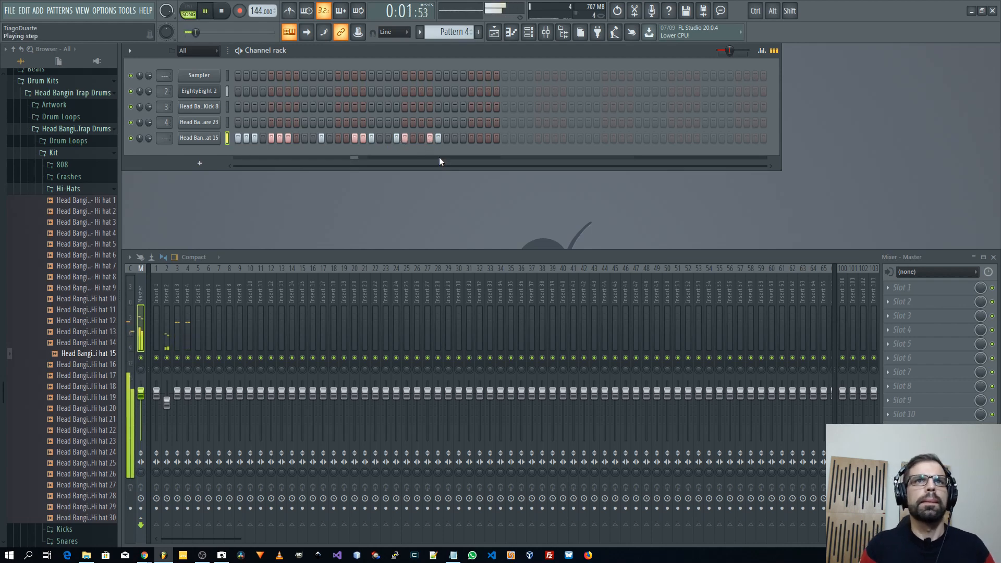
key(space)
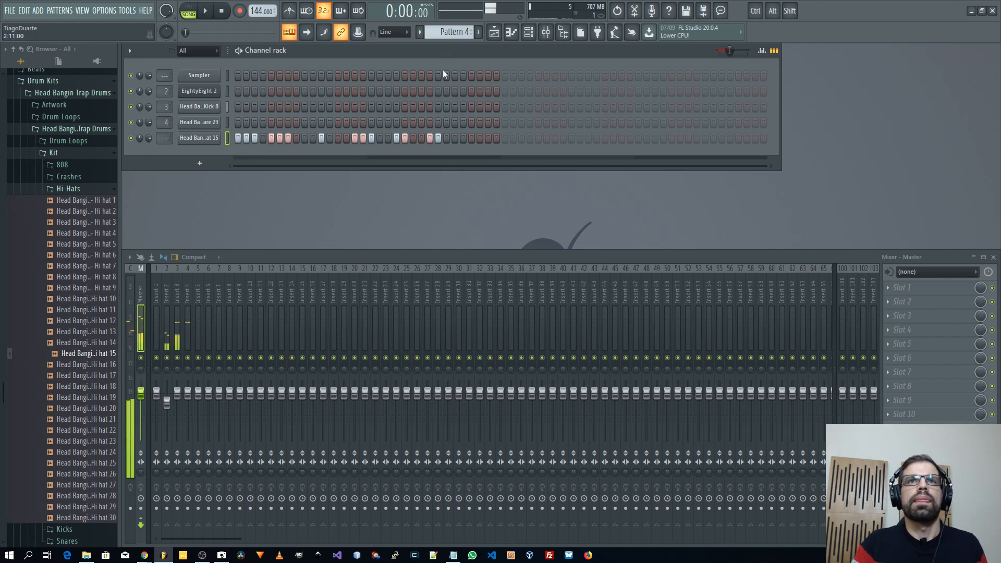
click(422, 138)
key(space)
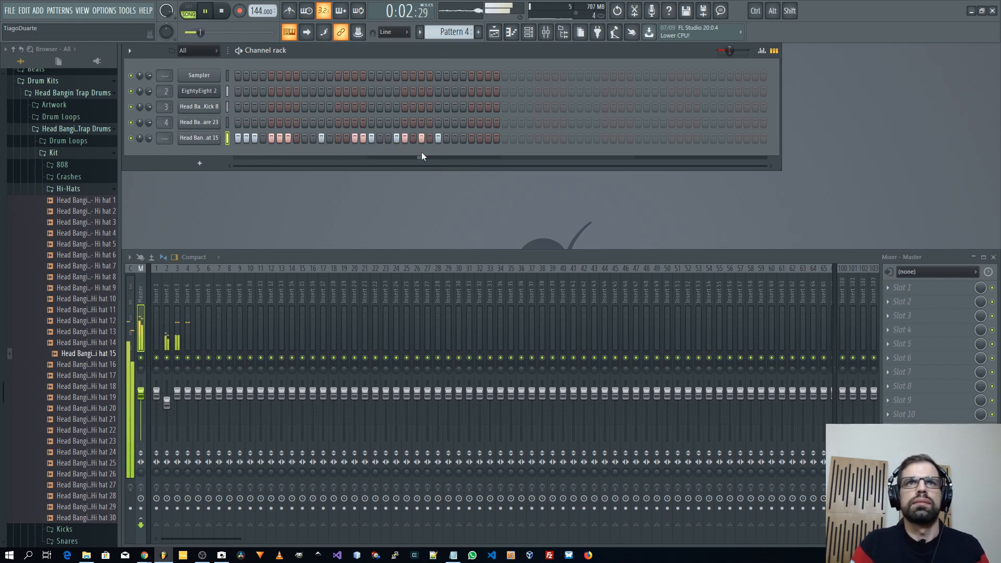
- Move the hi-hat hit from step 20 to step 19 and remove the one on step 11
click(397, 139)
click(388, 138)
click(320, 138)
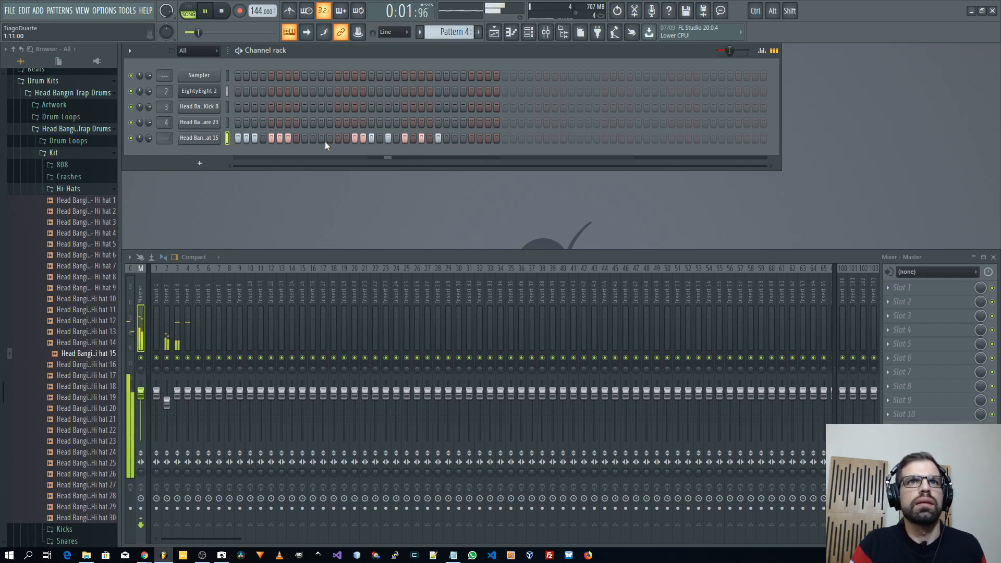
key(space)
- Open the Hi hat 15 channel in the piano roll, copy all its notes to bar 3 and play the result
right_click(218, 137)
click(236, 137)
drag(282, 140, 159, 252)
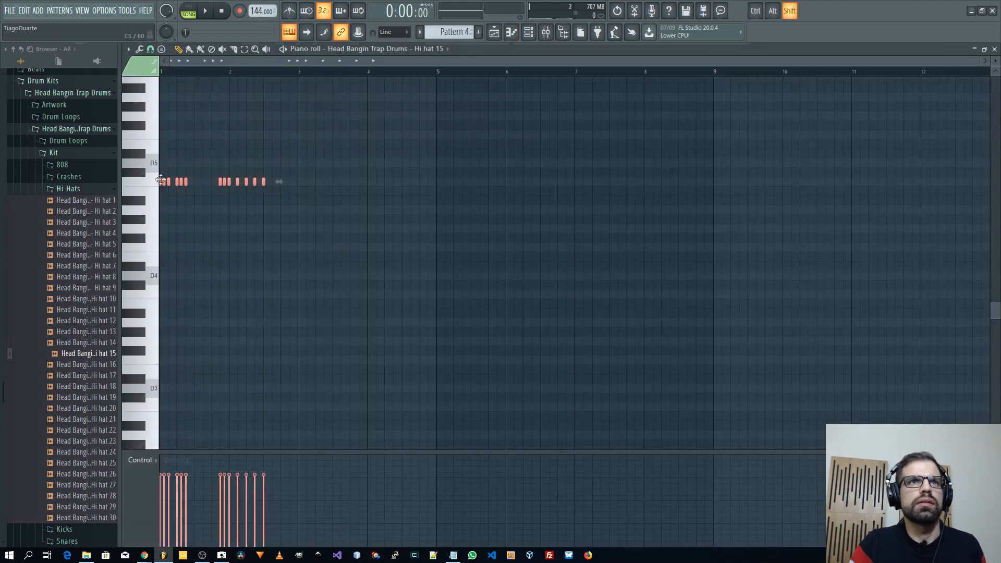
drag(164, 182, 303, 183)
ctrl+click(330, 234)
key(space)
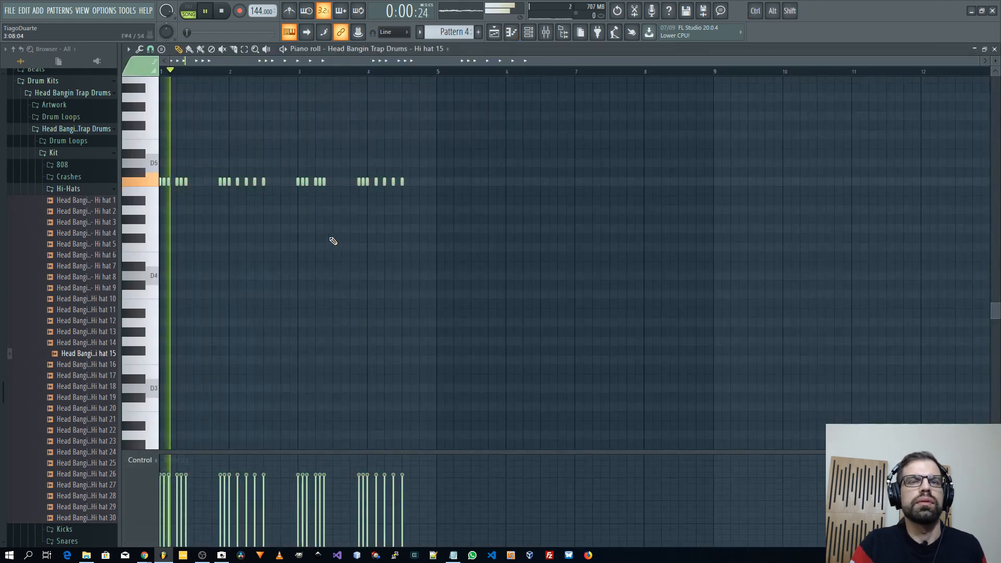
- Leave the piano roll, route the Hi hat 15 channel to mixer insert 5 and lower that insert's level
key(Escape)
drag(168, 141, 168, 128)
drag(200, 396, 187, 425)
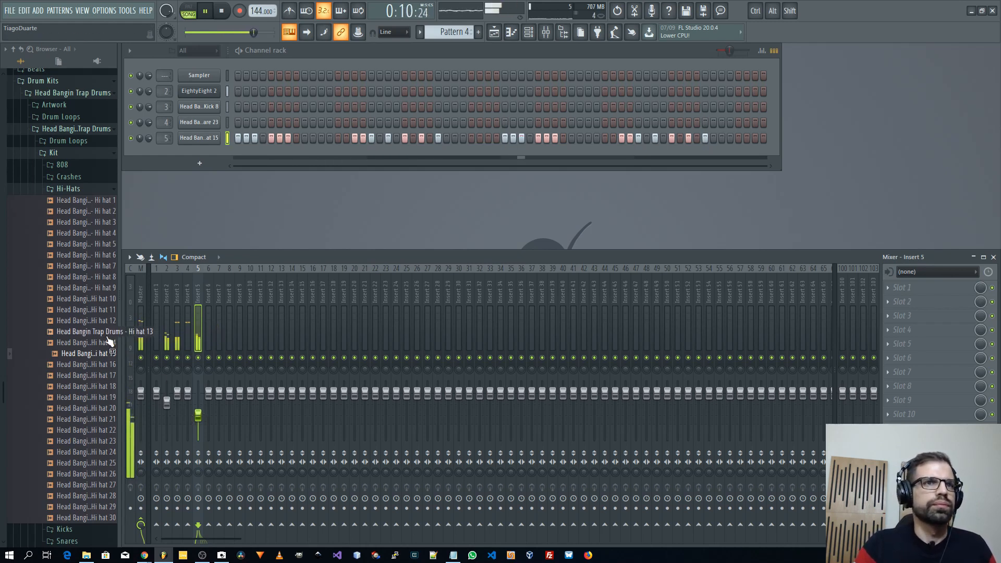
- Audition the kit's hi-hat samples one after another from Hi hat 17 to Hi hat 29
click(88, 376)
click(94, 388)
click(93, 398)
click(91, 409)
click(90, 421)
click(89, 432)
click(87, 443)
click(86, 454)
click(84, 465)
click(83, 476)
click(82, 485)
click(81, 496)
click(81, 507)
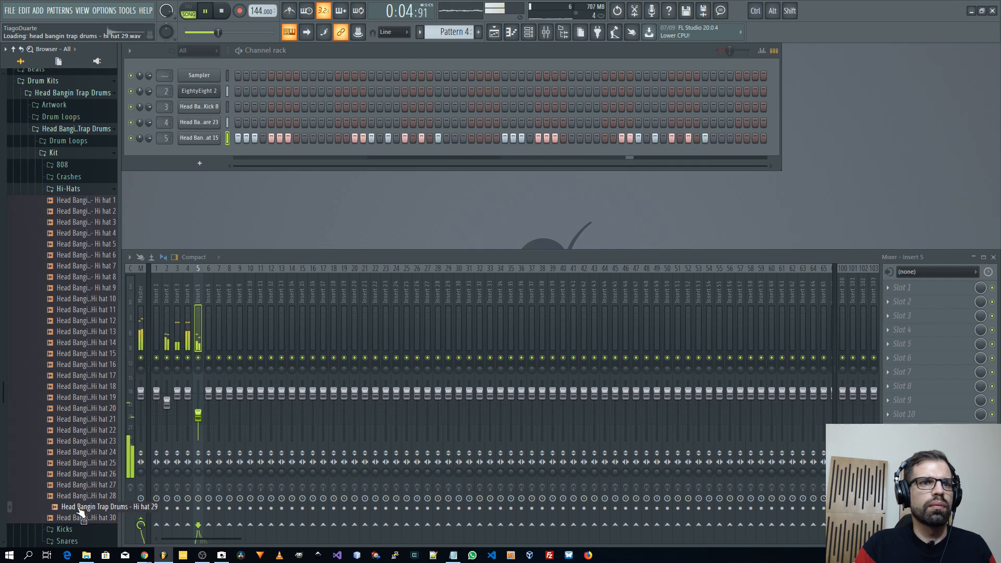
- Add the Hi hat 29 sample as a new channel and fill its sequence on every 2 steps
drag(73, 513, 205, 152)
right_click(211, 153)
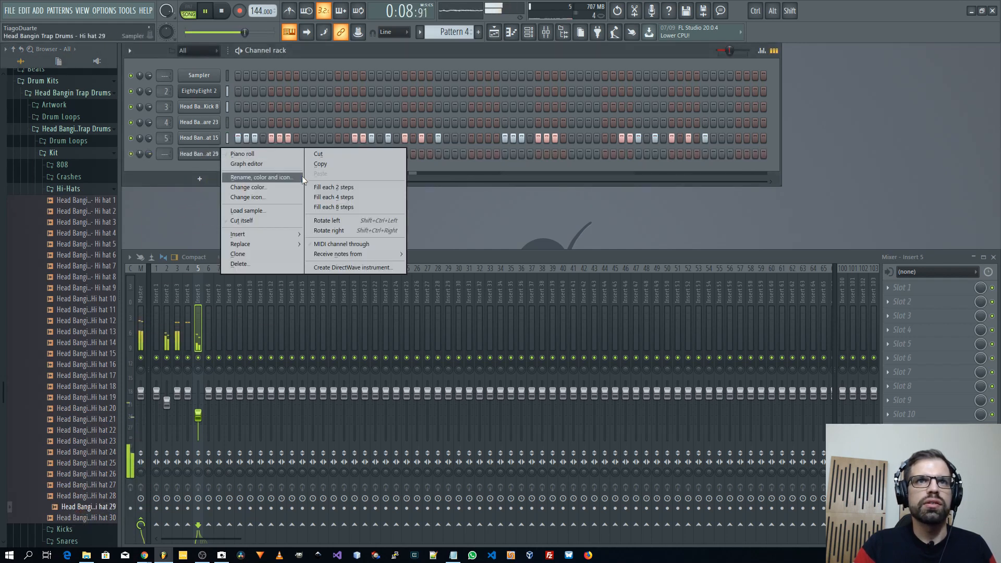
click(326, 187)
- Route the Hi hat 29 channel to mixer insert 6 and lower that insert to about -18.1 dB
key(ctrl+l)
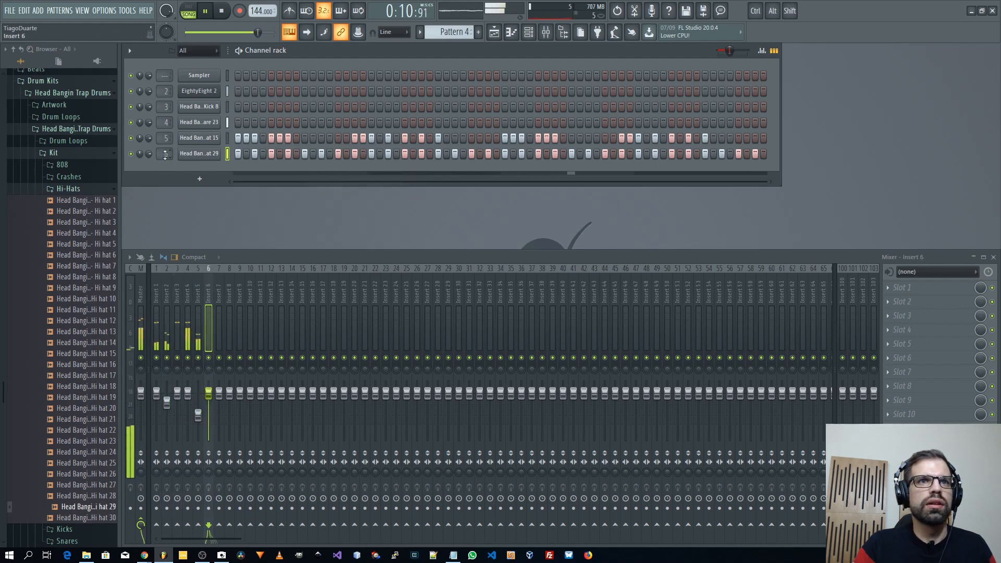
drag(209, 394, 210, 426)
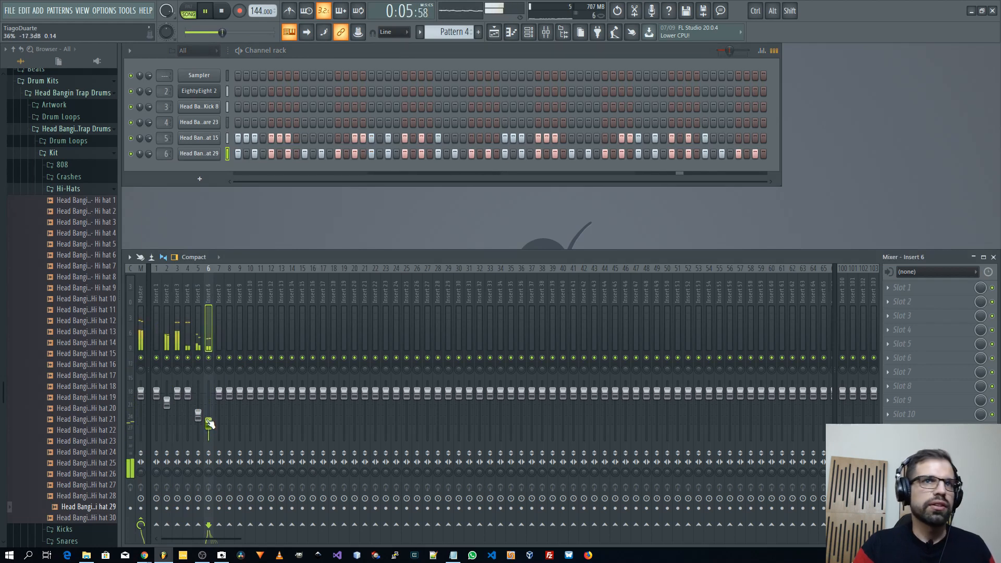
drag(210, 423, 213, 428)
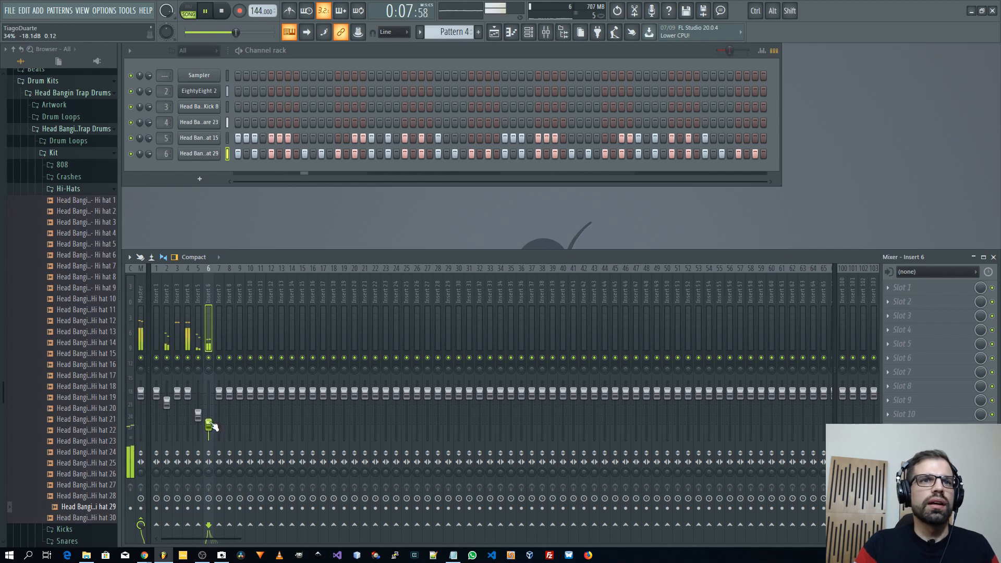
- Route mixer inserts 2 to 6 to insert 1 only
ctrl+click(161, 296)
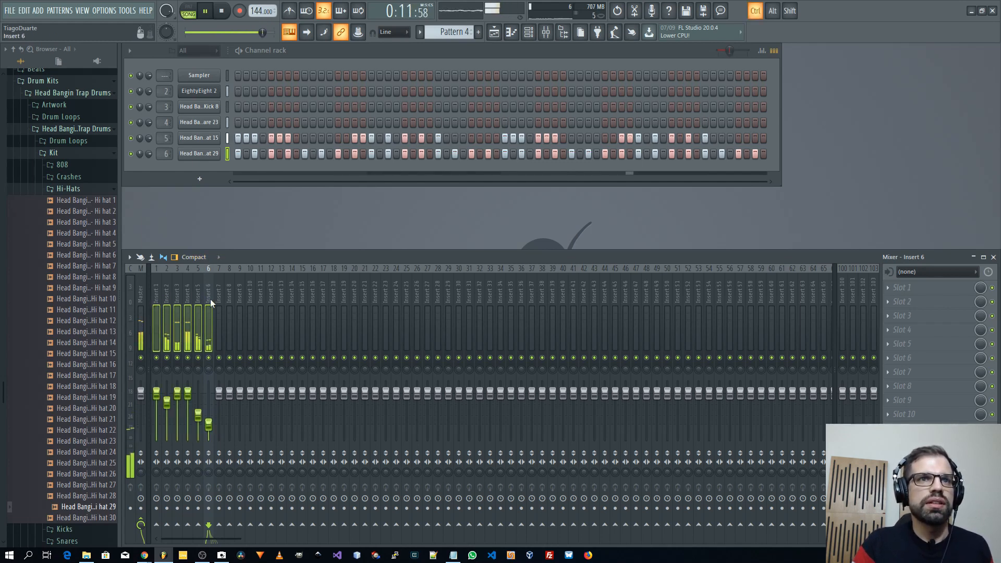
ctrl+click(158, 534)
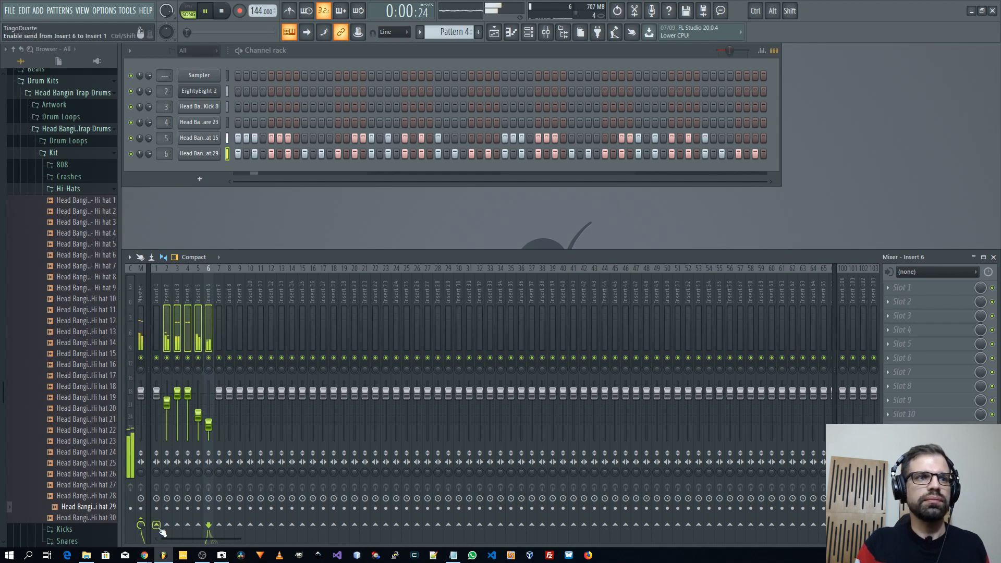
right_click(157, 525)
click(177, 510)
- Name mixer insert 1 Mix
double_click(158, 296)
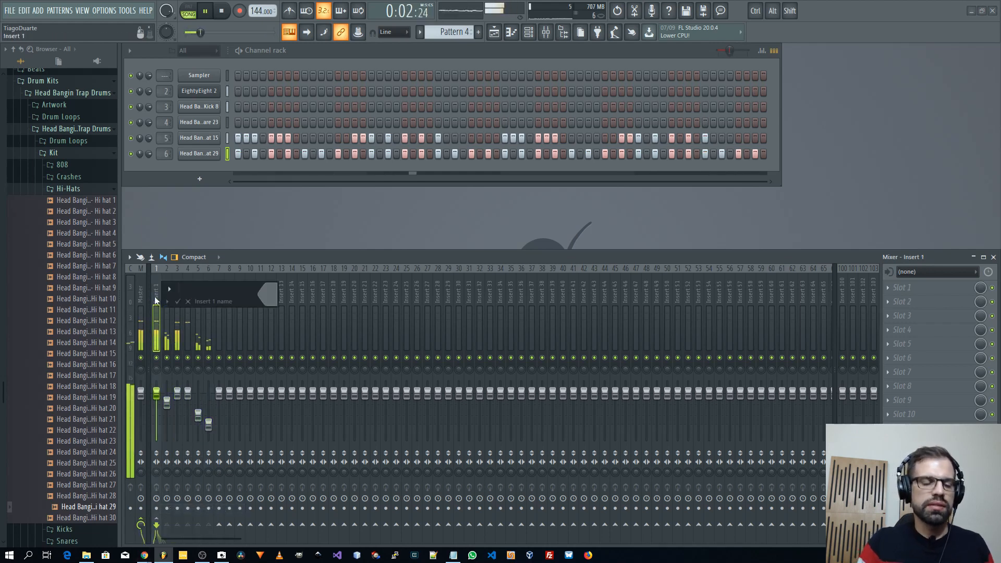
text(Mix)
key(Return)
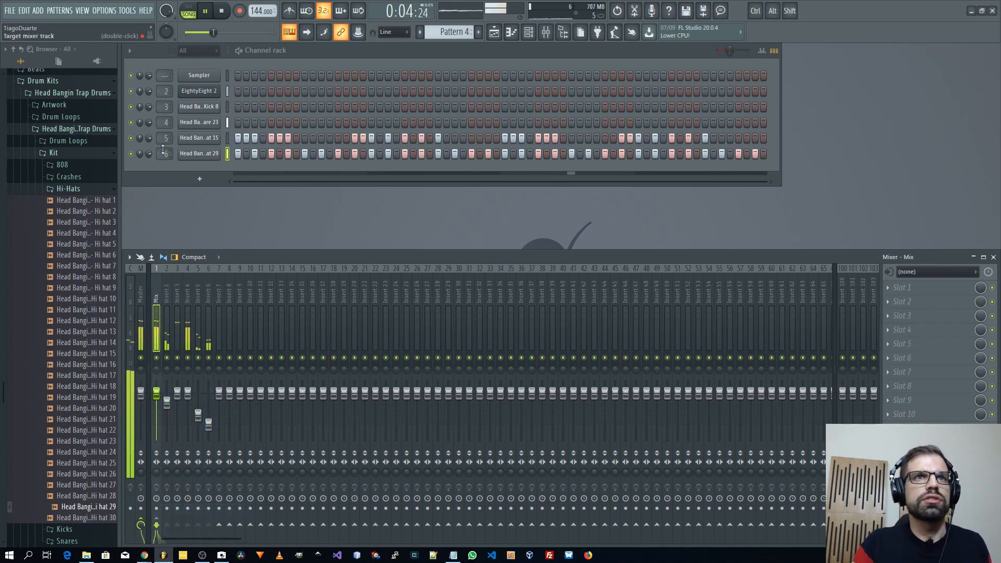
- Set the Hi hat 15 channel's pitch to -300 cents and lower its mixer insert 5, temporarily muting Hi hat 29 to compare
click(198, 139)
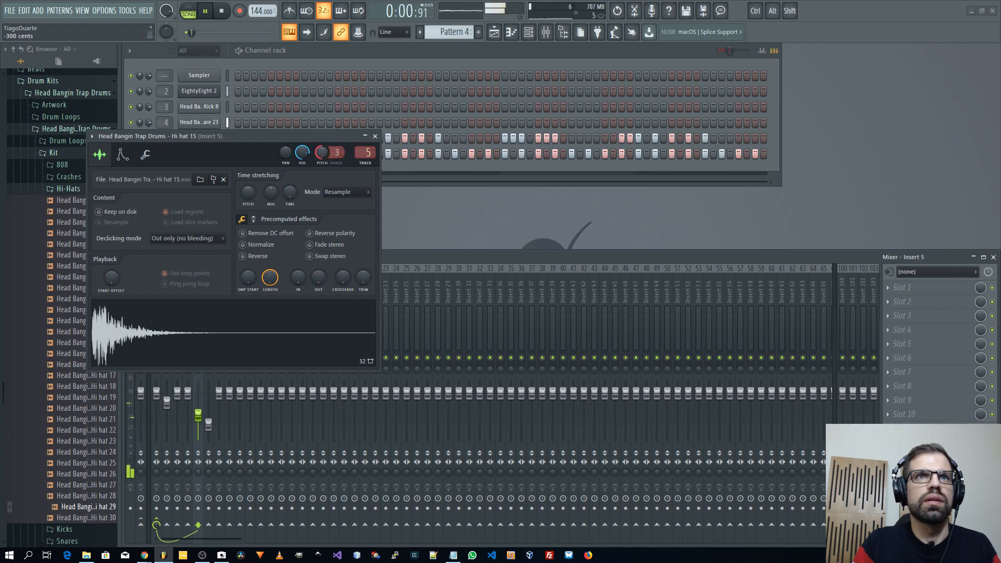
click(375, 136)
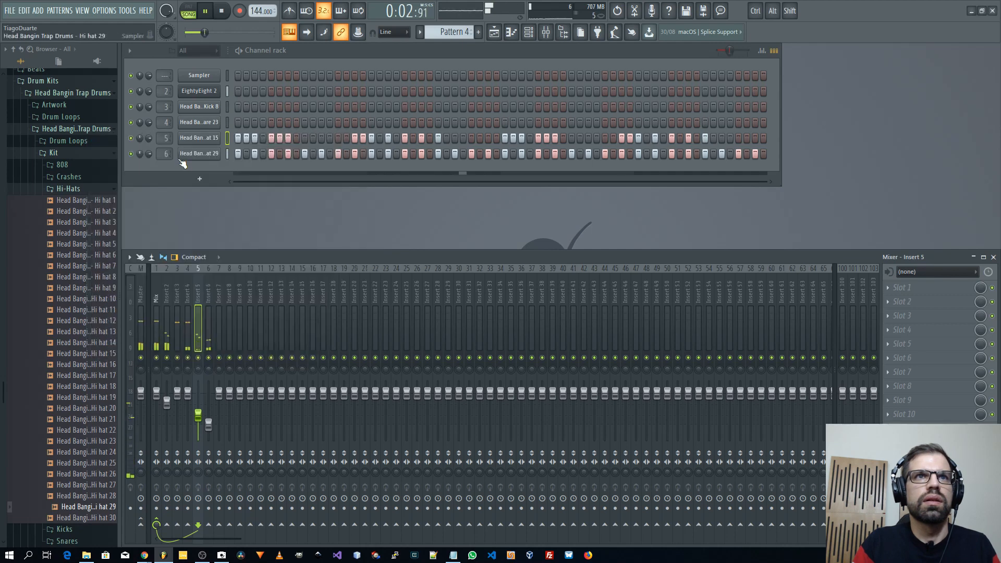
click(132, 154)
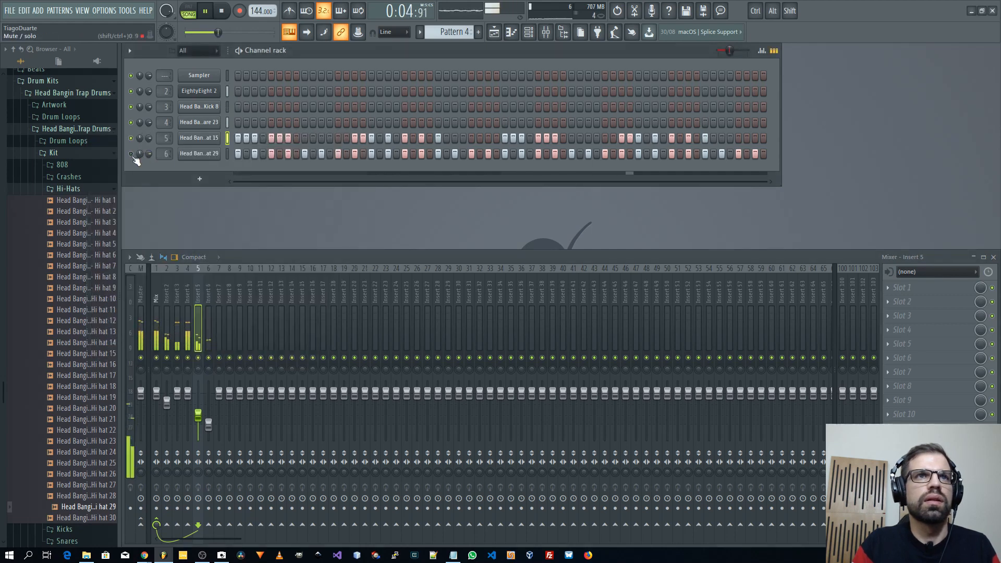
drag(198, 415, 198, 426)
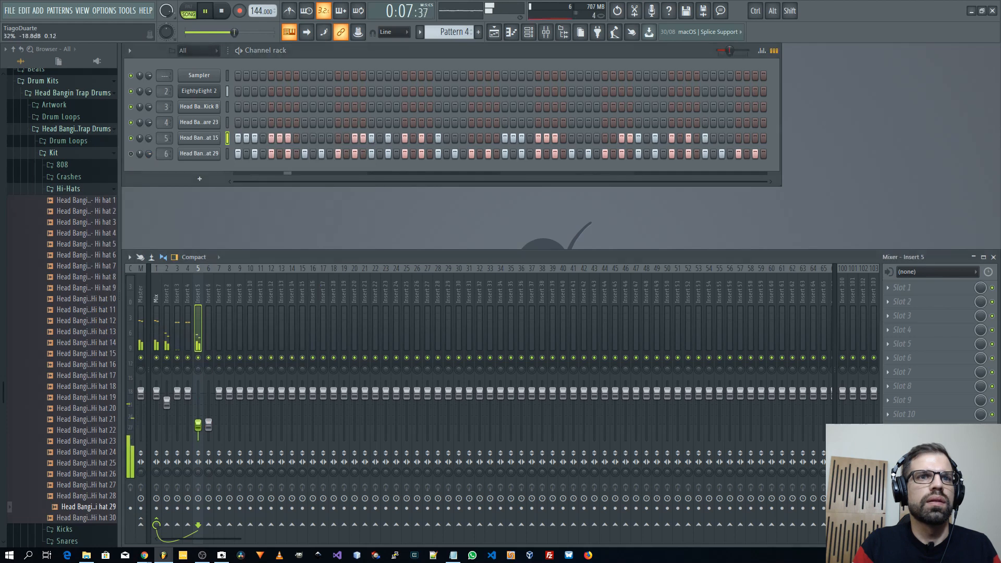
click(131, 158)
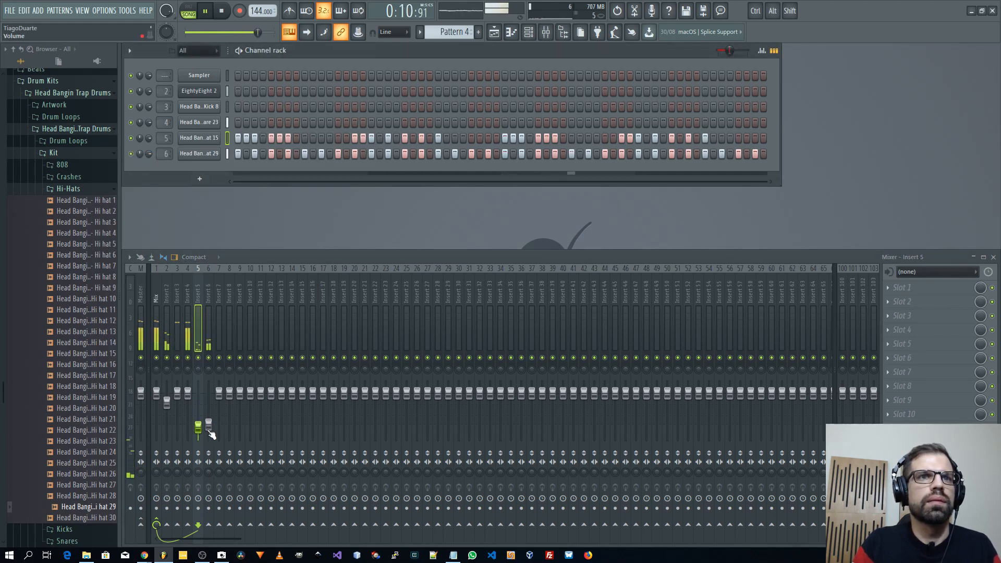
drag(199, 428, 198, 426)
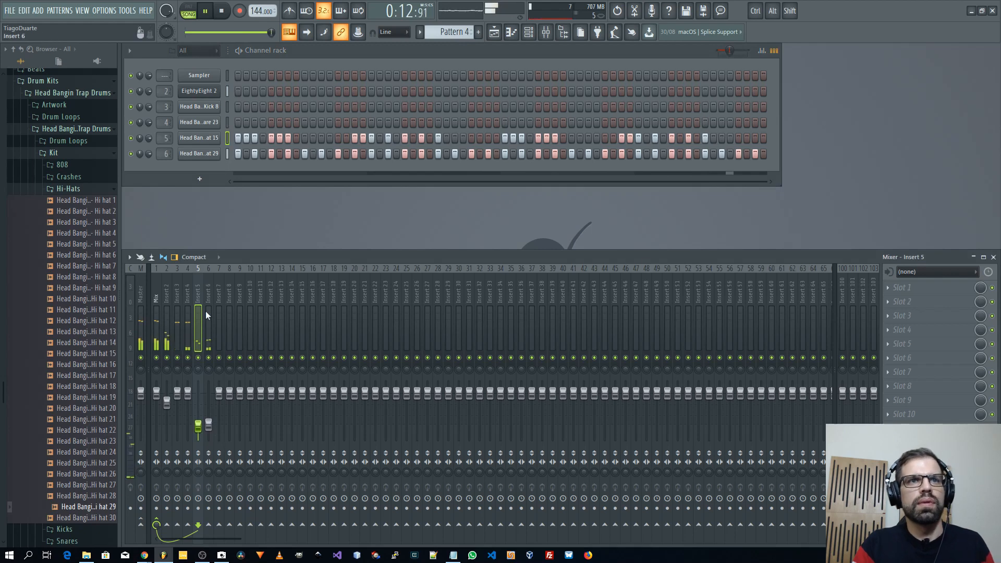
- Name mixer inserts 2, 3 and 4 Piano, Kick and Snare
click(167, 298)
key(F2)
text(Piano)
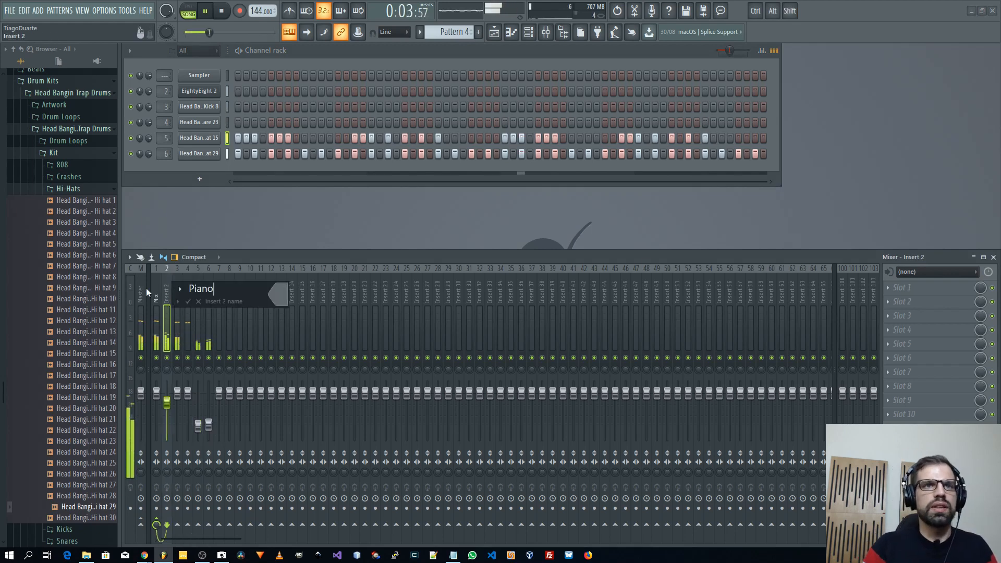
key(Return)
key(Right)
key(F2)
text(Kick)
key(Return)
key(Right)
key(F2)
text(Snare)
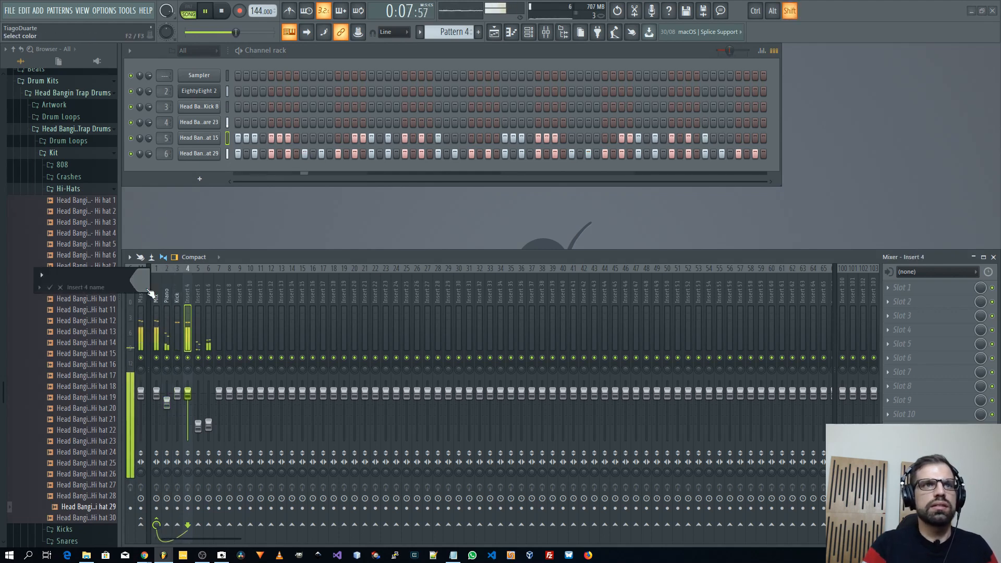
key(Return)
- Name both mixer inserts 5 and 6 Hi hat
key(Right)
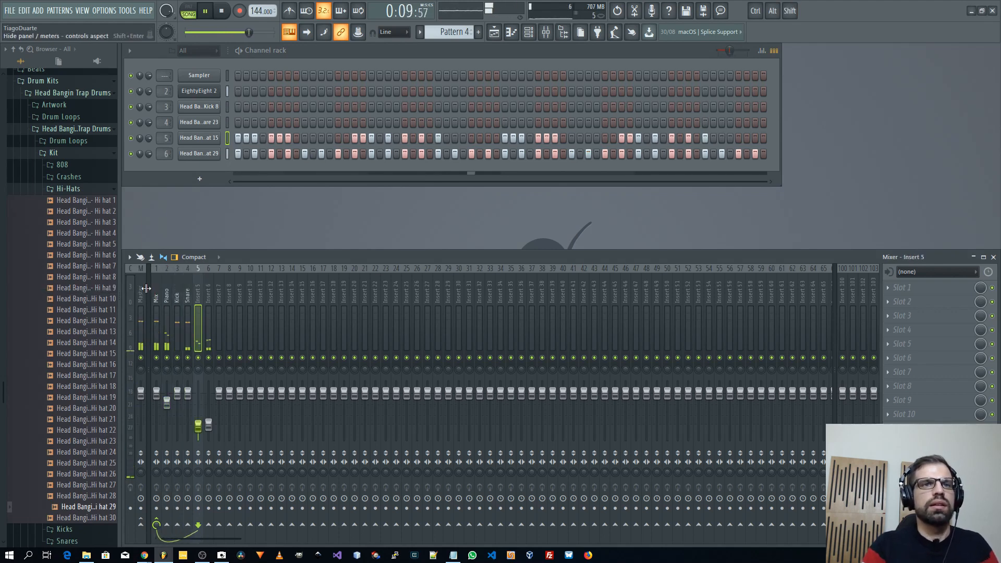
key(F2)
text(Hi hat)
key(Return)
key(Right)
key(F2)
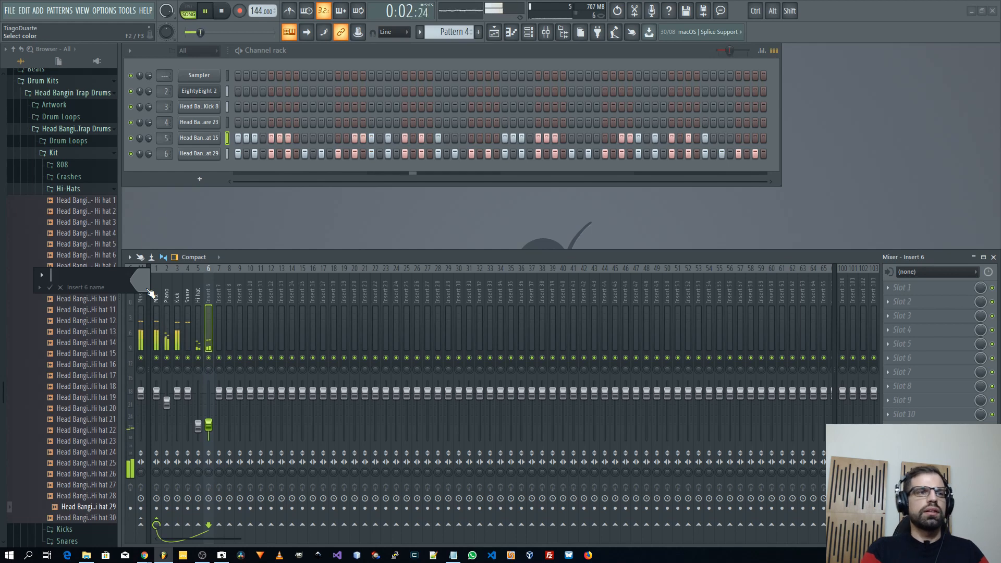
text(Hi hat)
key(Return)
- Stop playback, load AIR Maximizer in the first effect slot of the Master track and play the beat through it
click(155, 295)
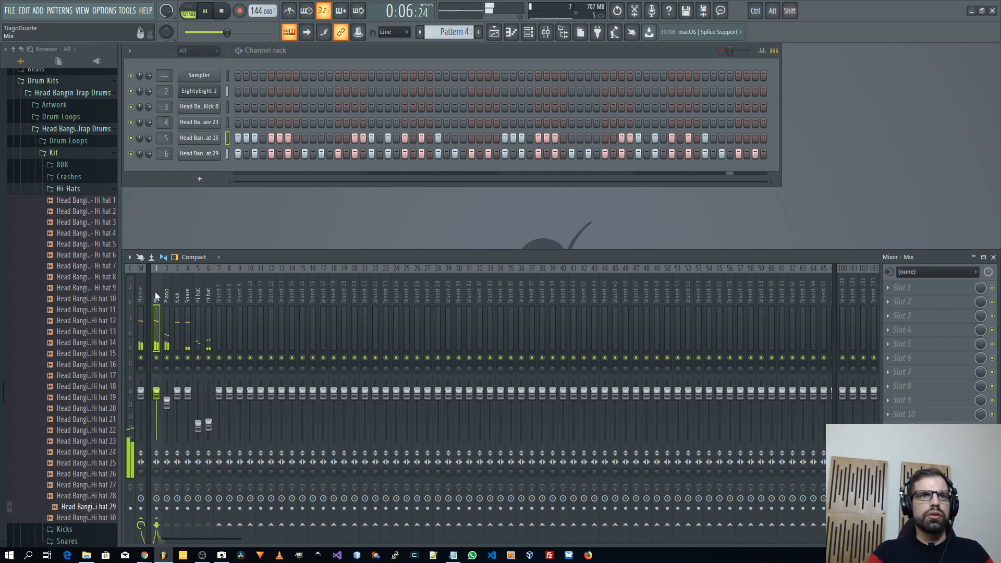
click(141, 306)
key(space)
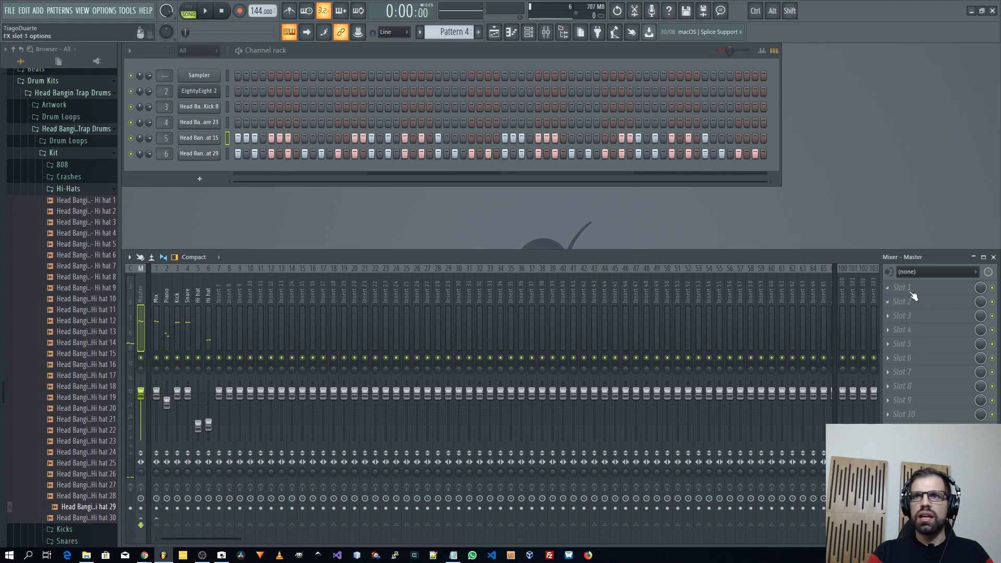
click(911, 293)
mouse_move(851, 326)
mouse_move(788, 336)
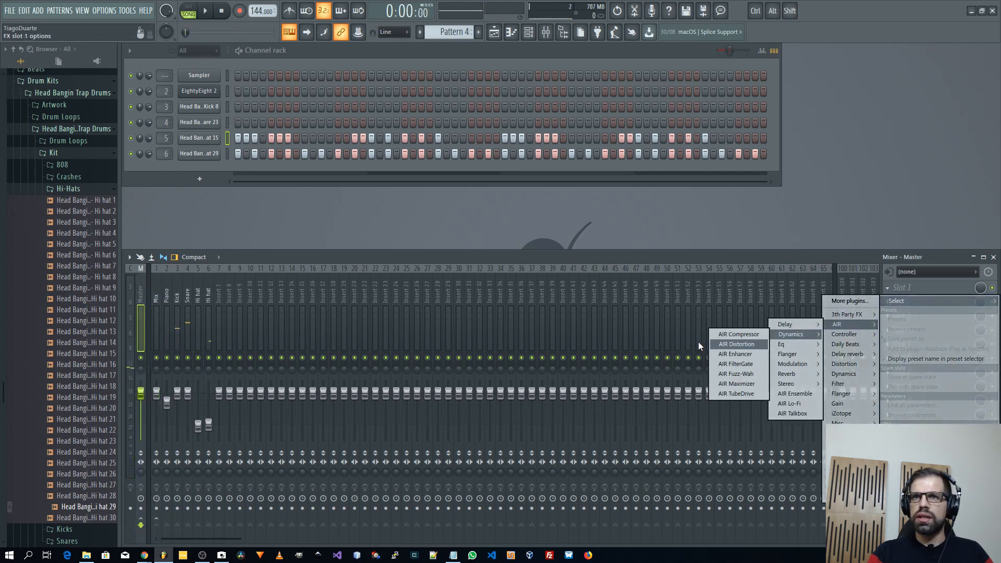
click(748, 384)
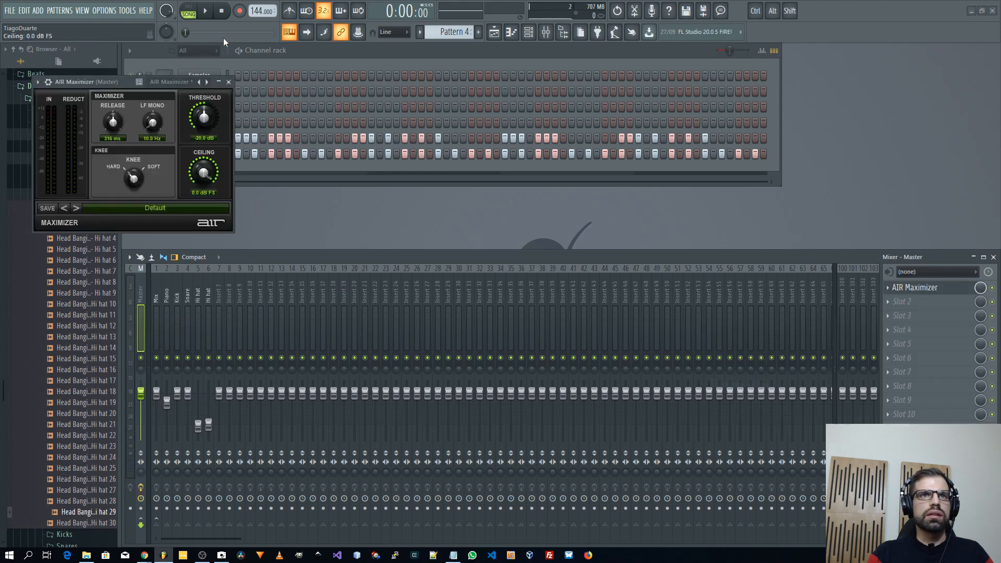
click(229, 82)
key(space)
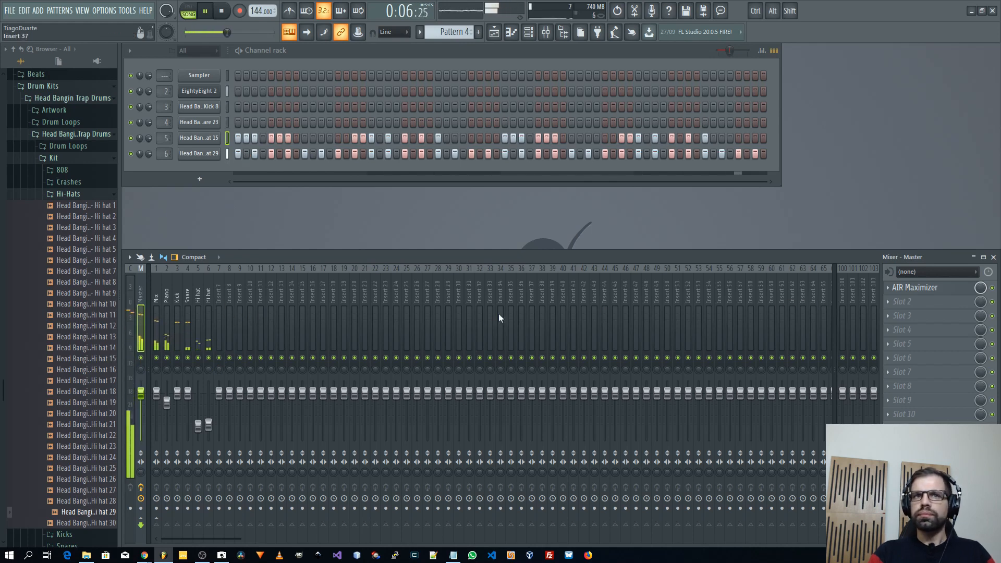
- Name mixer insert 100 Aux rev
click(155, 299)
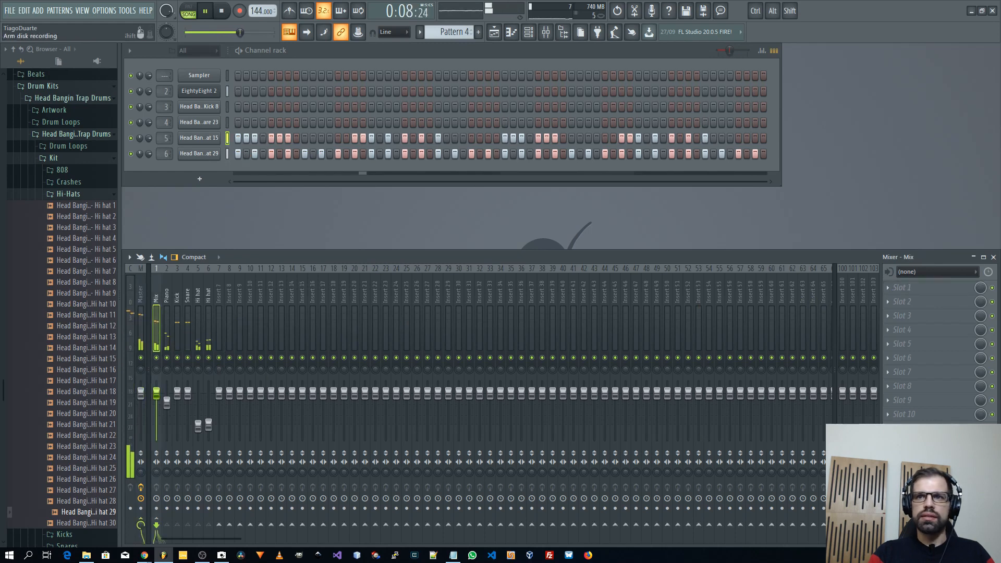
middle_click(841, 295)
text(Aux rev)
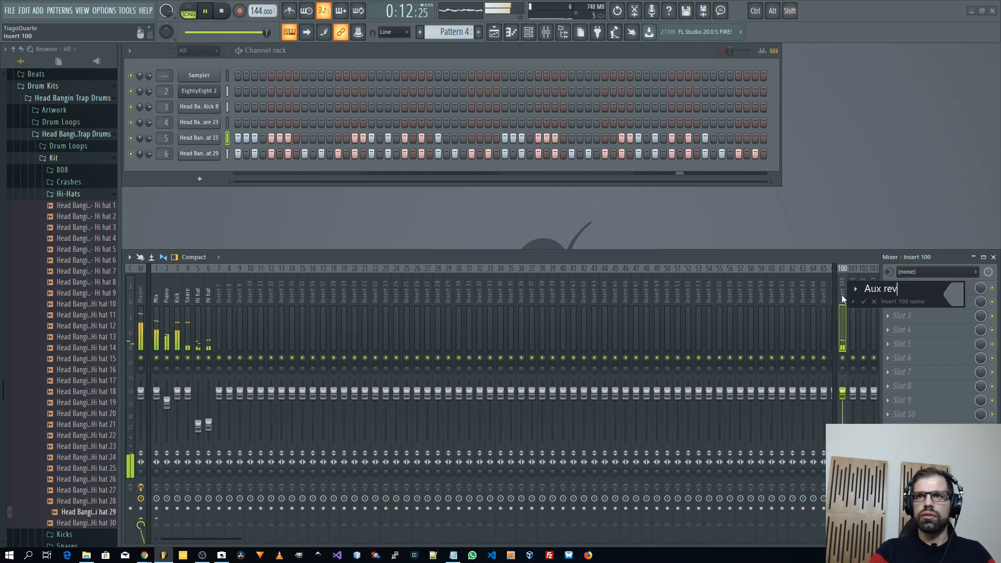
key(Return)
- Load the IR-L full Stereo reverb in effect slot 1 of the Aux rev track
click(897, 289)
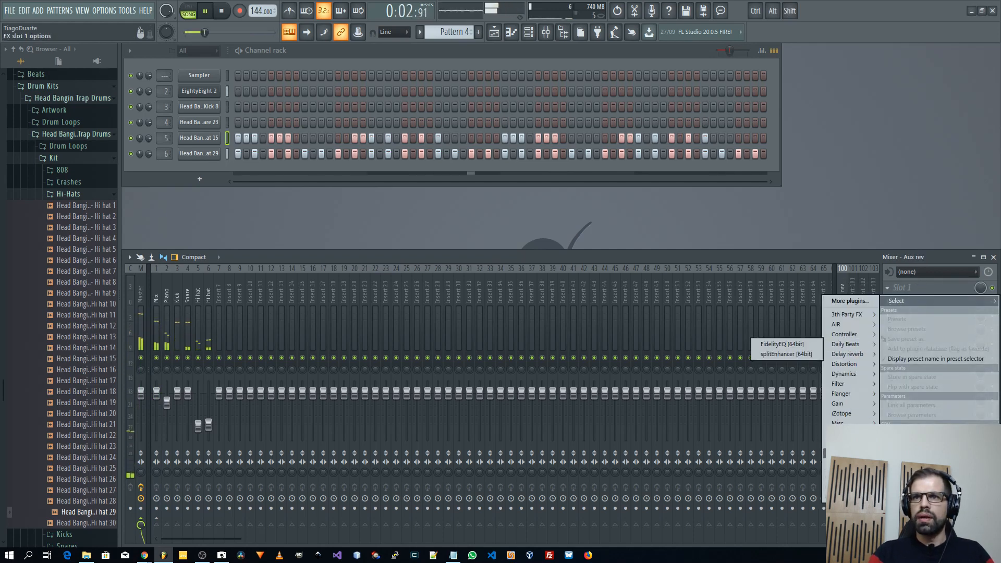
mouse_move(845, 453)
mouse_move(801, 501)
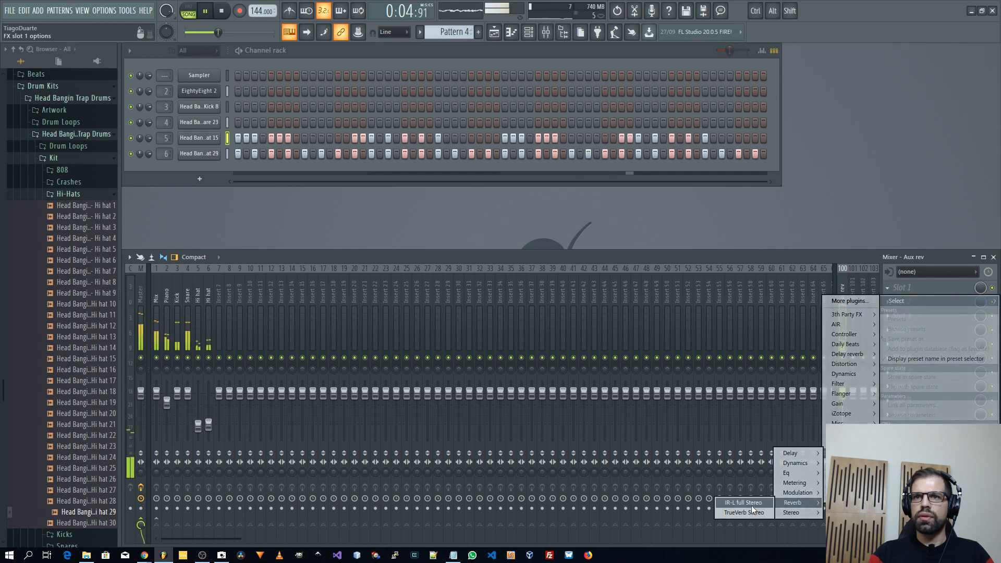
click(751, 503)
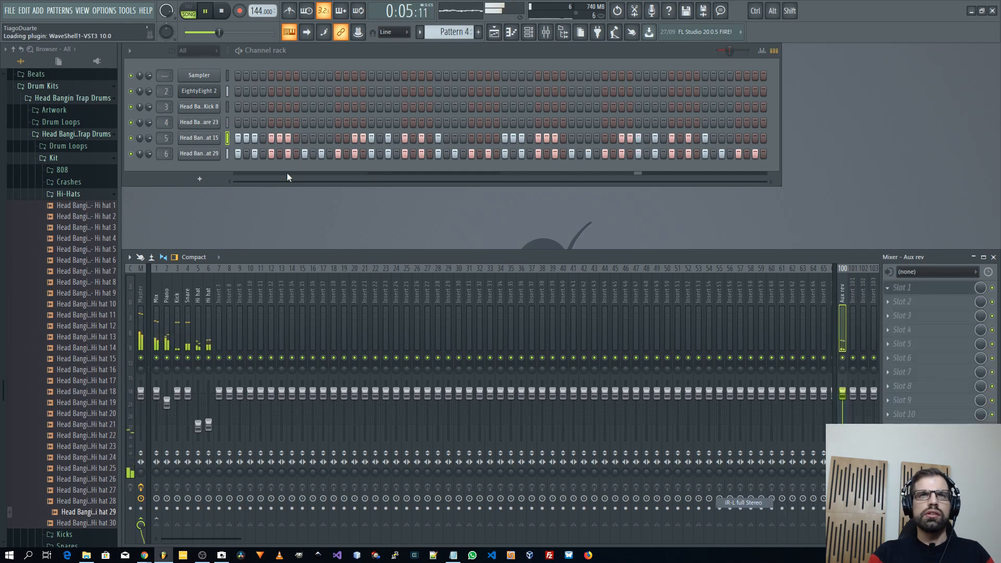
drag(178, 84, 331, 108)
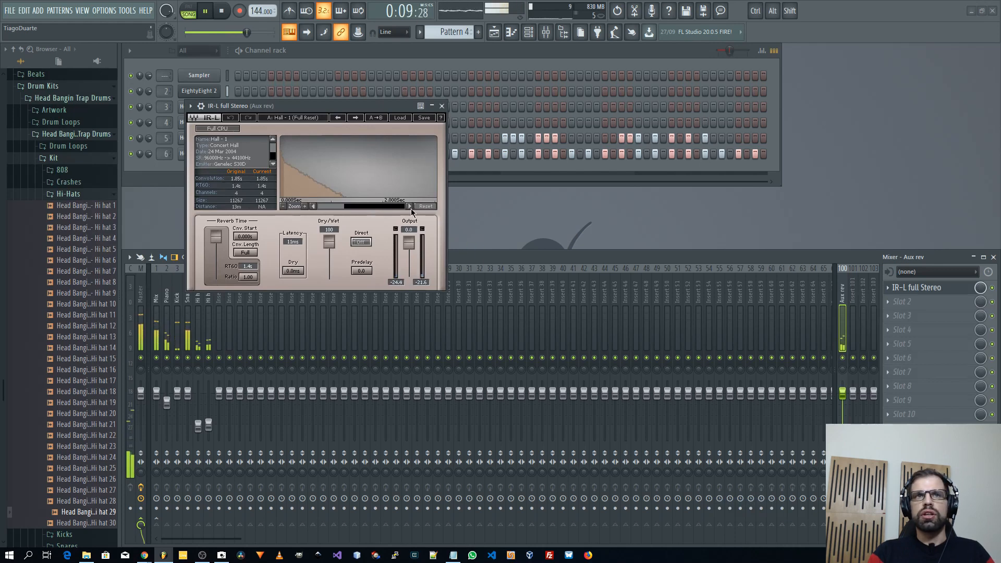
- Load the FidelityEQ equalizer in effect slot 2 of the Aux rev track, after the reverb
click(916, 302)
mouse_move(862, 358)
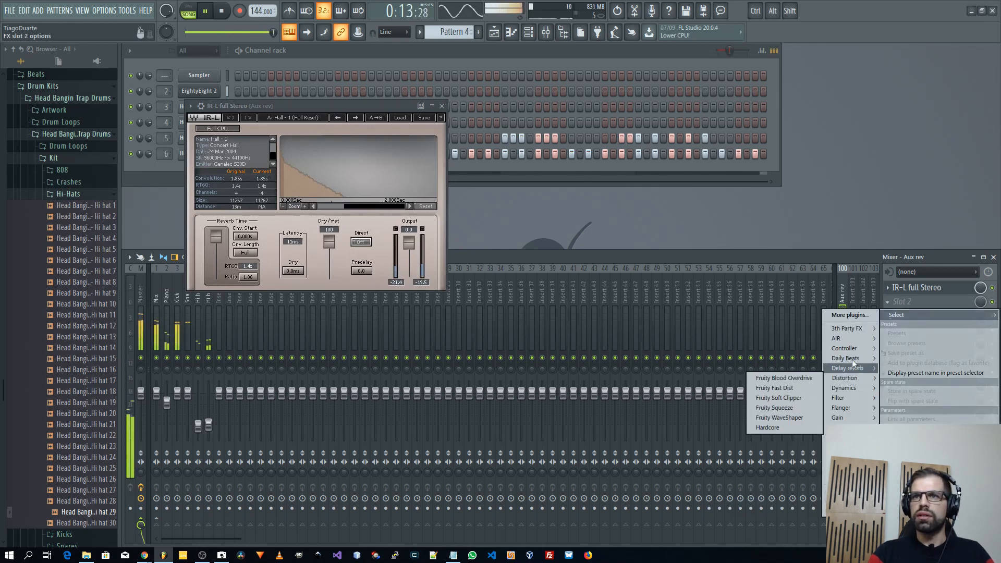
click(772, 358)
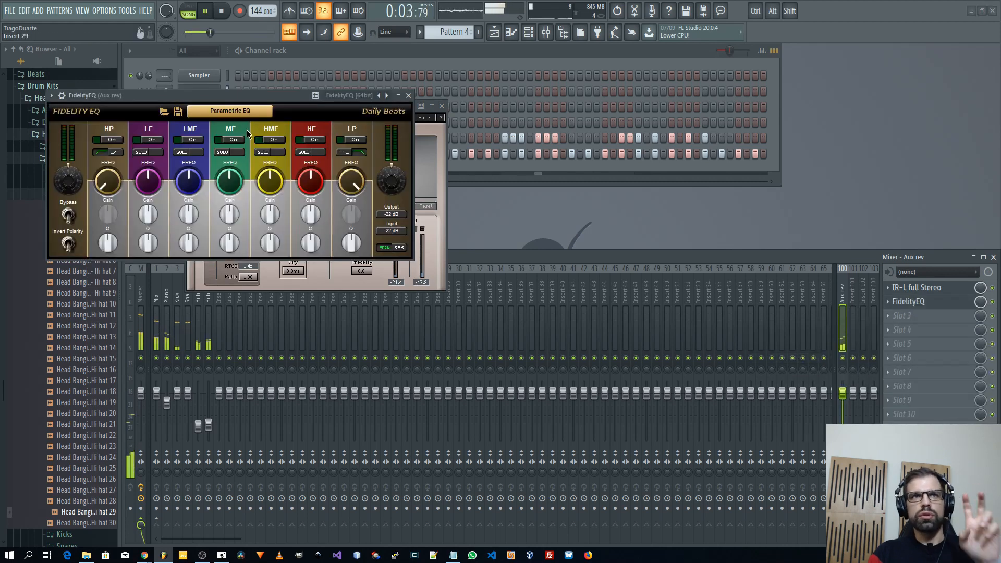
drag(183, 95, 256, 200)
- Enable FidelityEQ's high-pass filter at about 907 Hz and close the equalizer window
click(182, 245)
drag(179, 289, 175, 271)
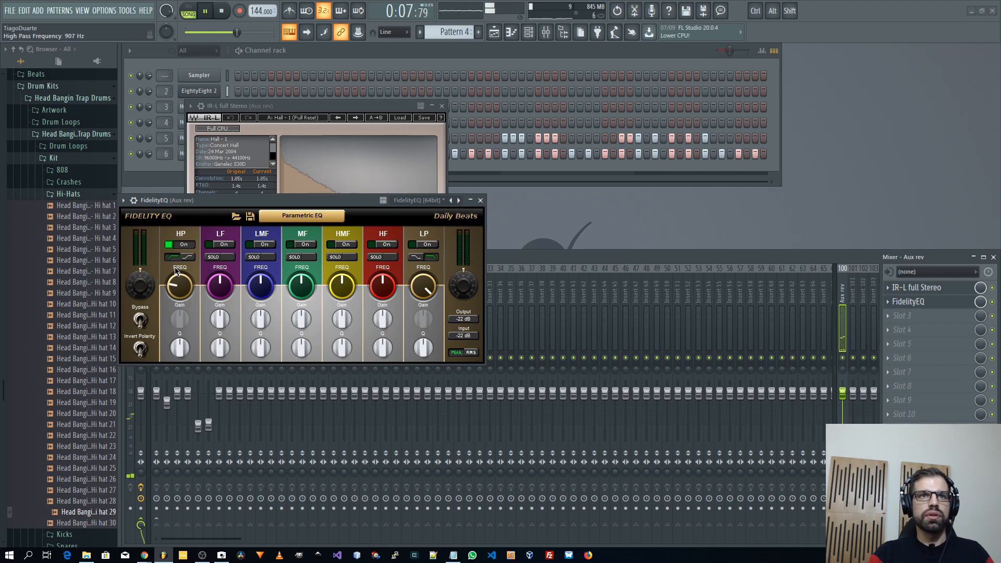
click(471, 201)
click(471, 201)
click(481, 201)
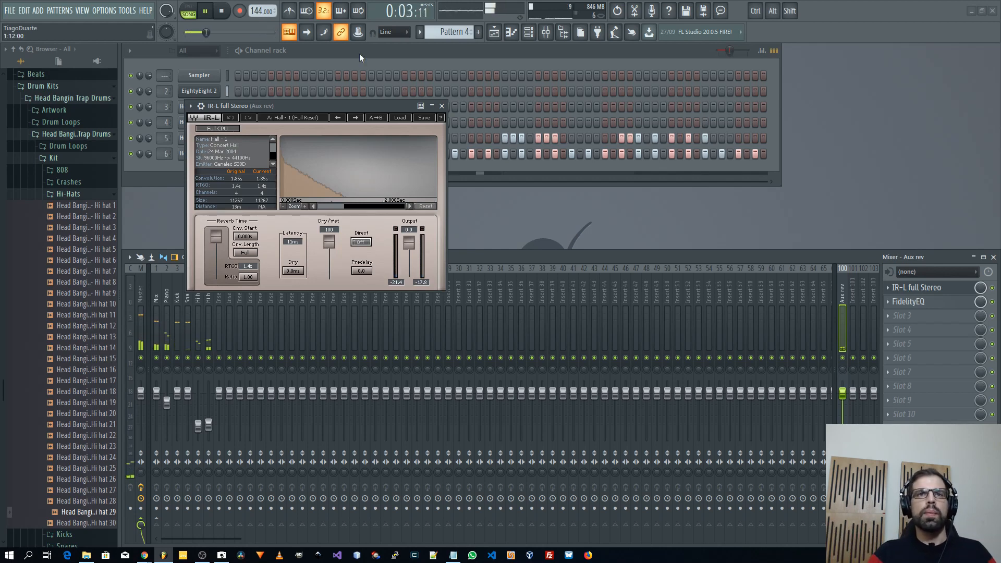
- Close the IR-L reverb window and select the Mix track in the mixer
click(441, 107)
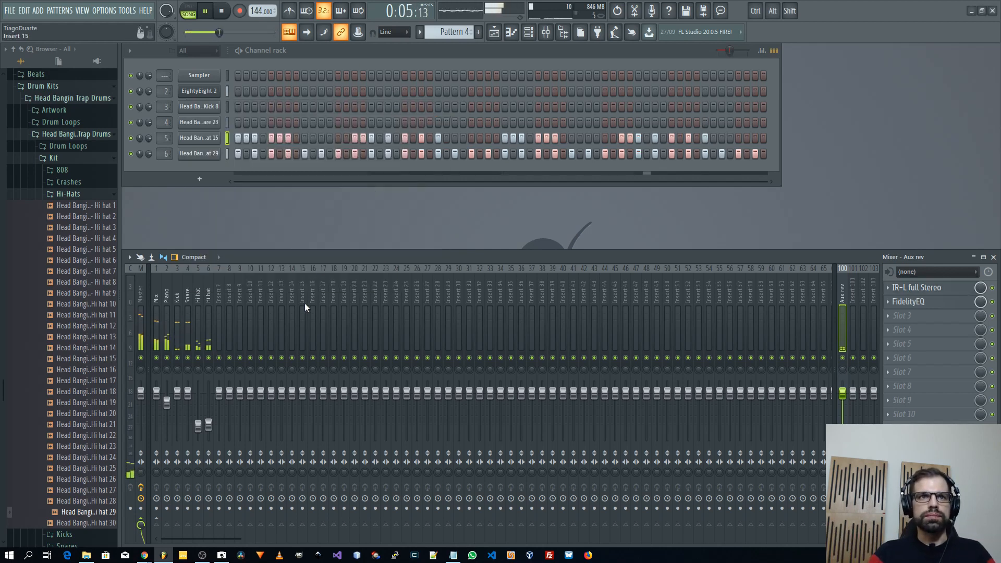
click(159, 290)
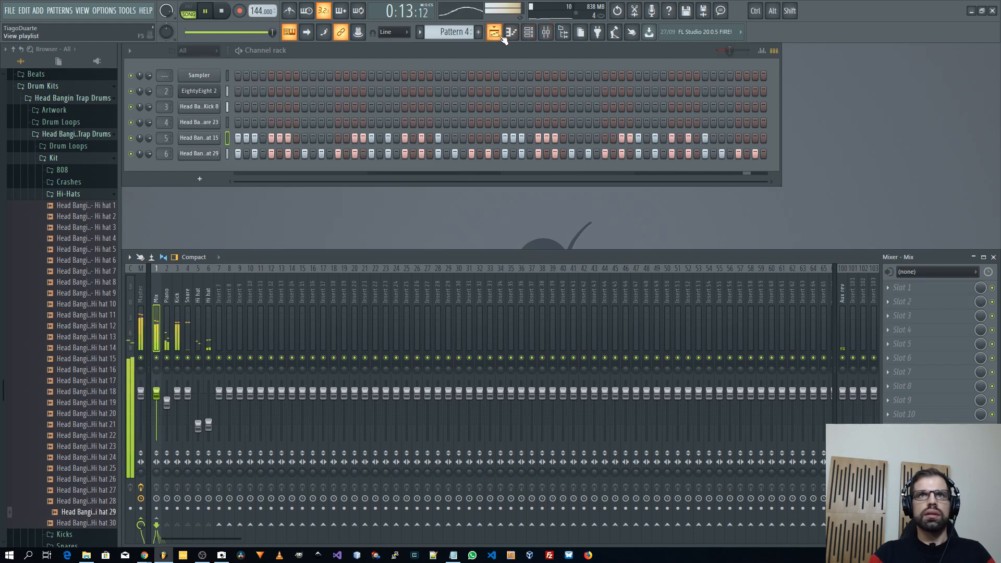
- Examine Pattern 1's EightyEight 2 chord notes in the piano roll during playback, stop playback and close the piano roll
scroll(456, 35, down, 3)
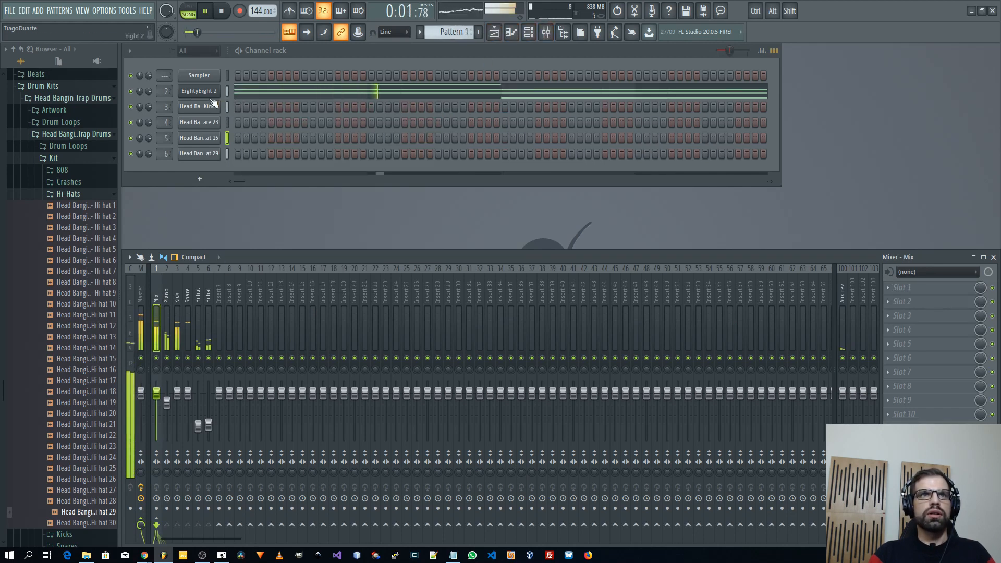
click(253, 94)
scroll(278, 225, up, 3)
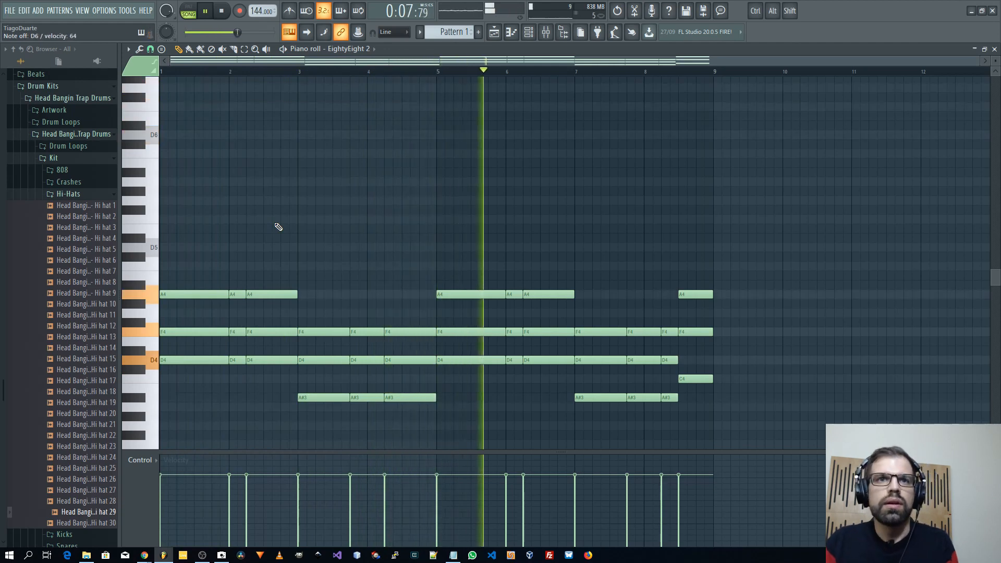
key(space)
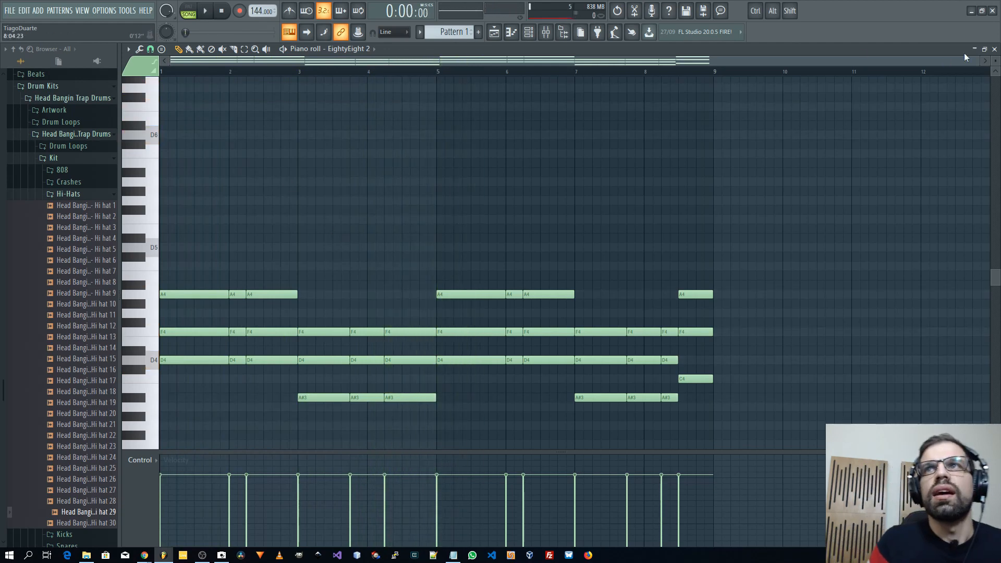
click(994, 49)
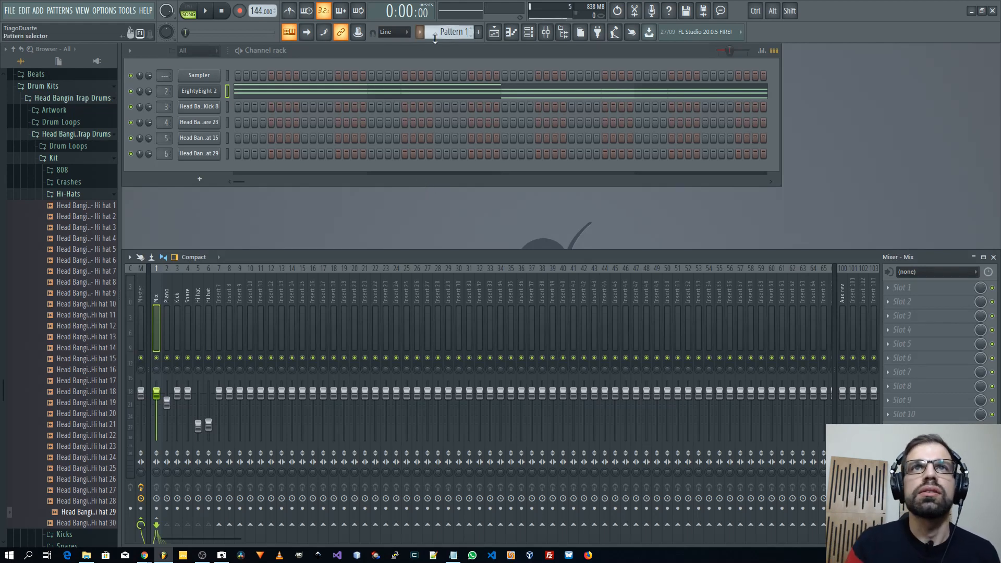
- Dump the last 2 minutes of the score log into the empty Pattern 5 and show its EightyEight 2 notes in the piano roll
scroll(443, 32, down, 4)
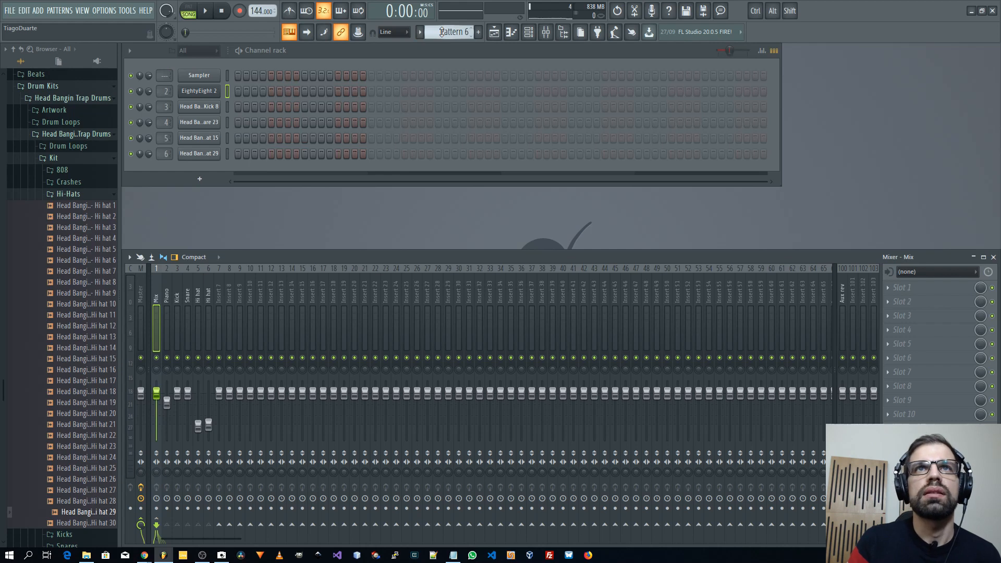
click(127, 10)
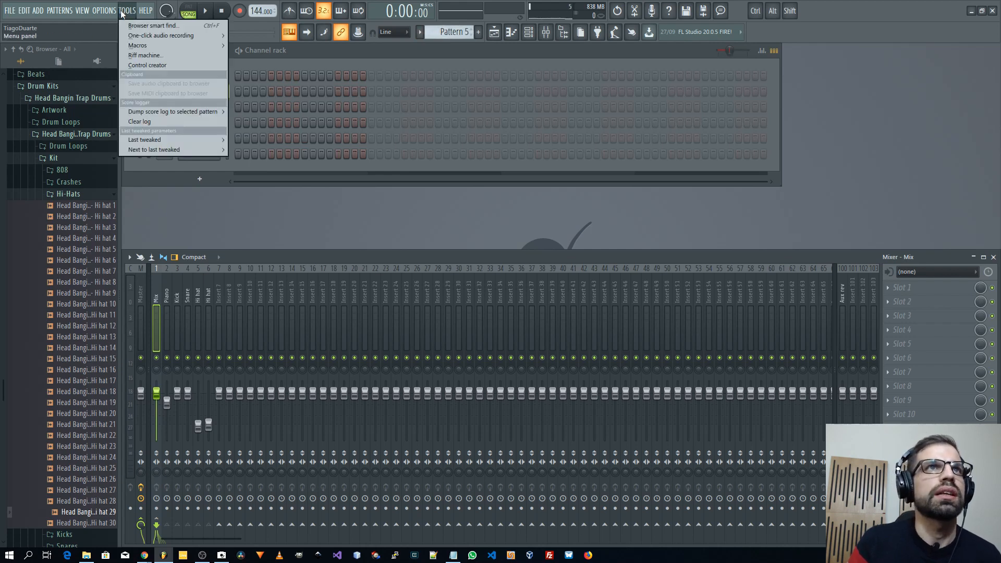
mouse_move(152, 114)
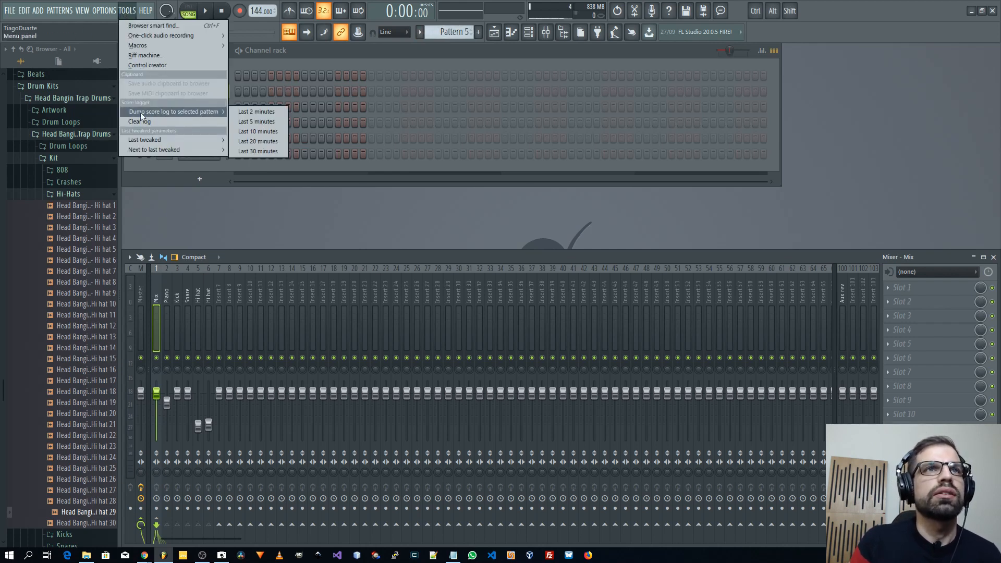
click(259, 111)
click(306, 97)
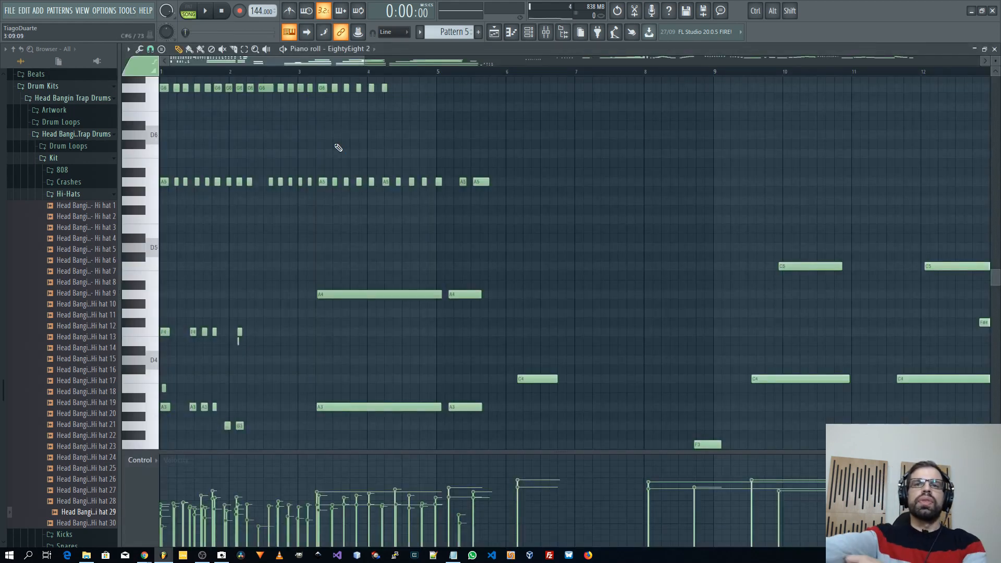
- Find the final melody take in the logged notes and copy its notes from about bar 36 to bar 47
scroll(671, 257, down, 5)
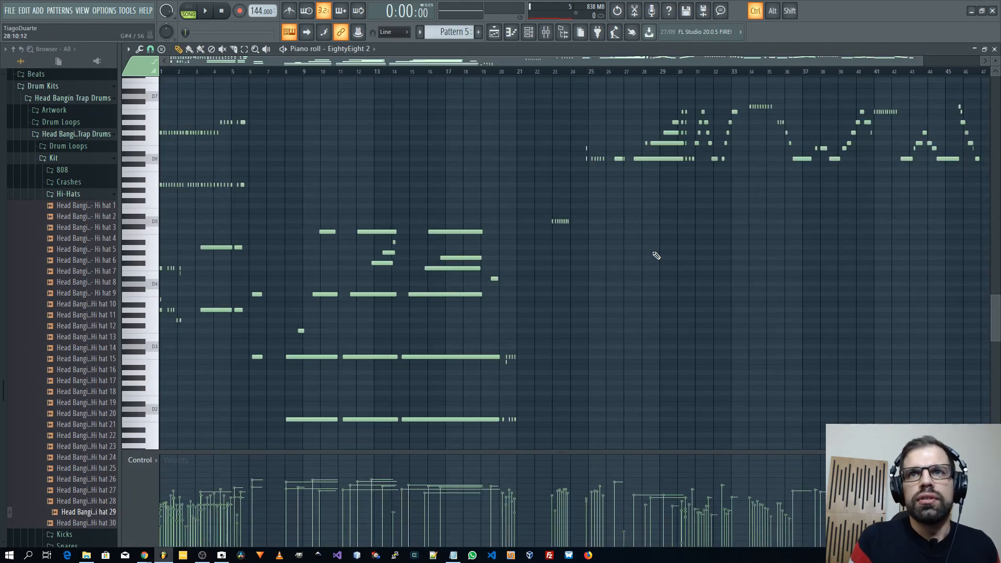
drag(785, 244, 483, 322)
scroll(527, 281, up, 2)
scroll(730, 287, up, 1)
scroll(743, 284, down, 1)
drag(772, 277, 458, 265)
drag(663, 311, 554, 304)
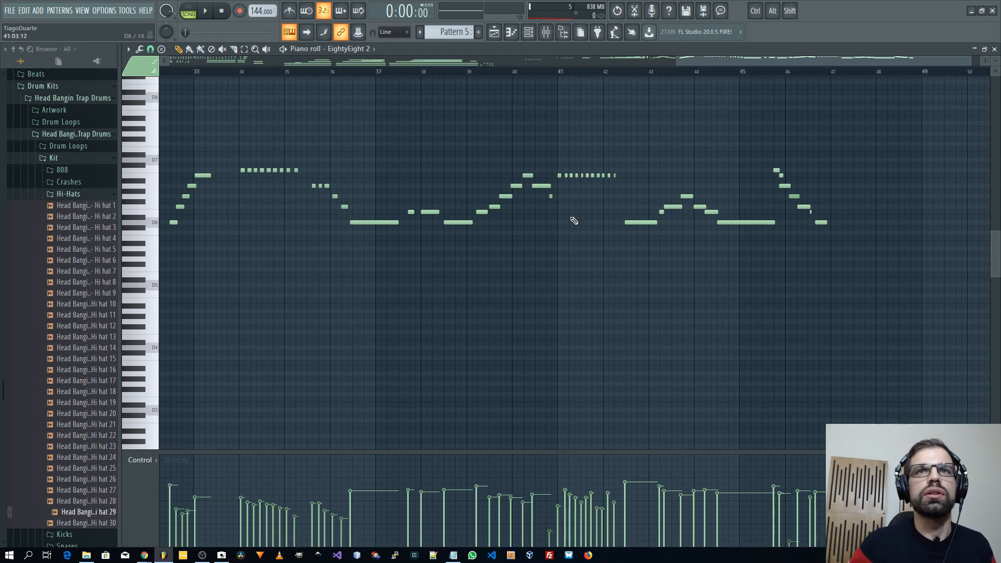
drag(865, 121, 366, 260)
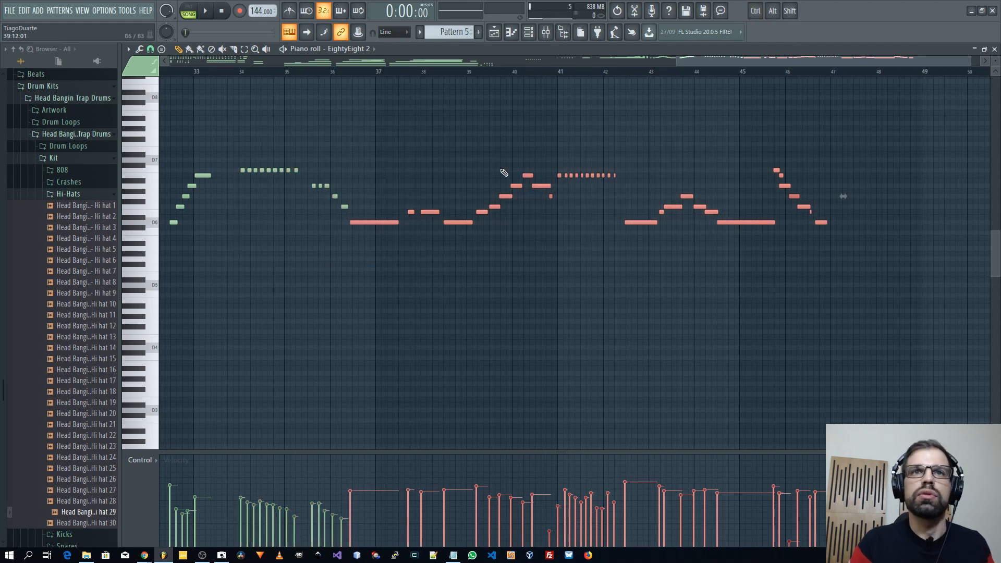
- Return to Pattern 1 and clone the EightyEight 2 piano channel, closing the clone's plugin window
scroll(444, 35, up, 1)
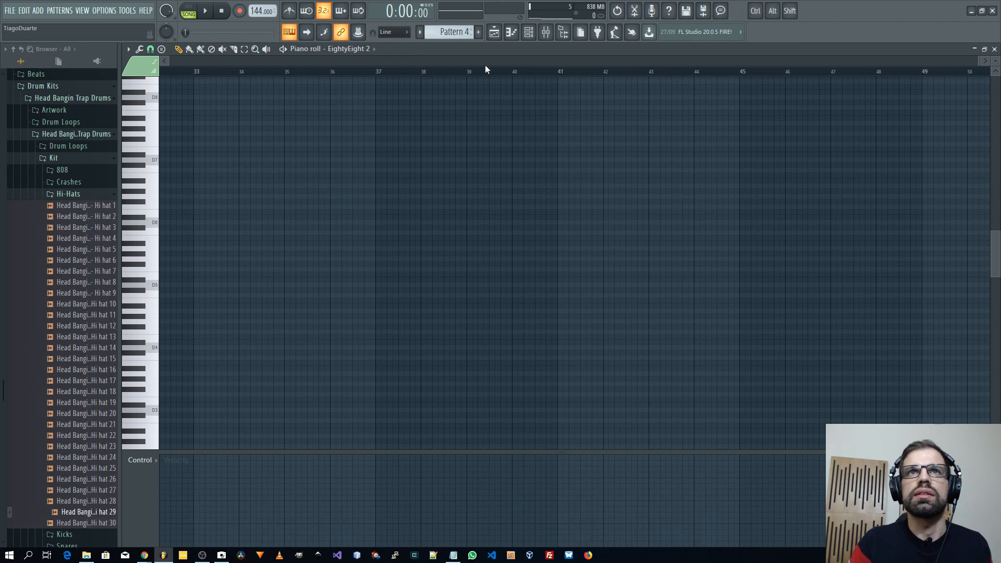
scroll(467, 29, up, 3)
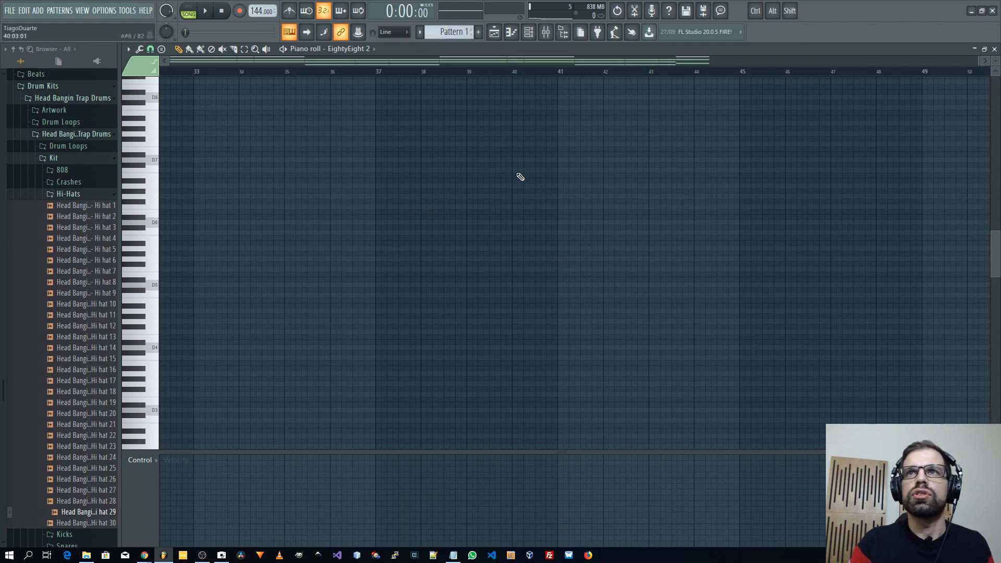
drag(816, 60, 172, 64)
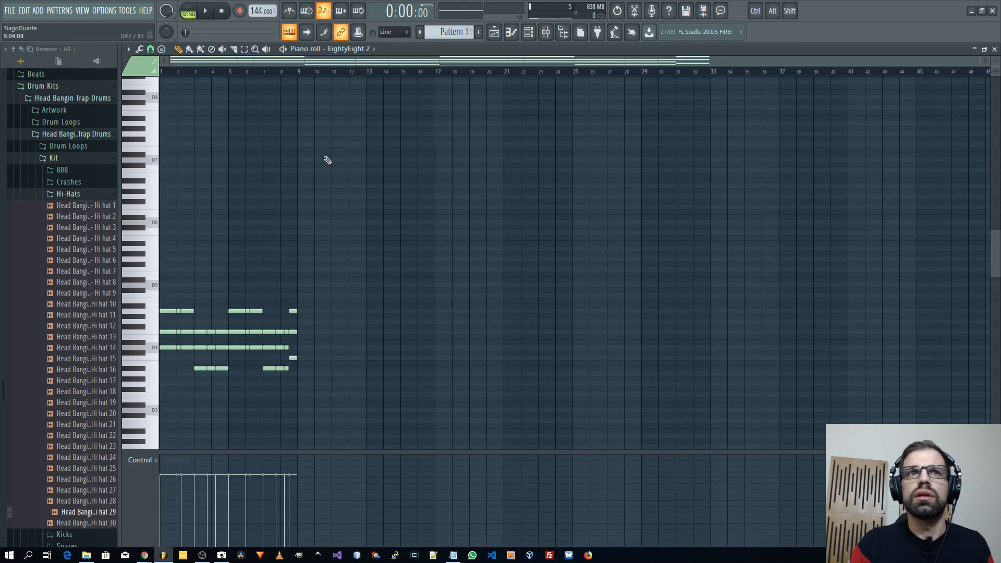
drag(979, 58, 781, 62)
click(994, 49)
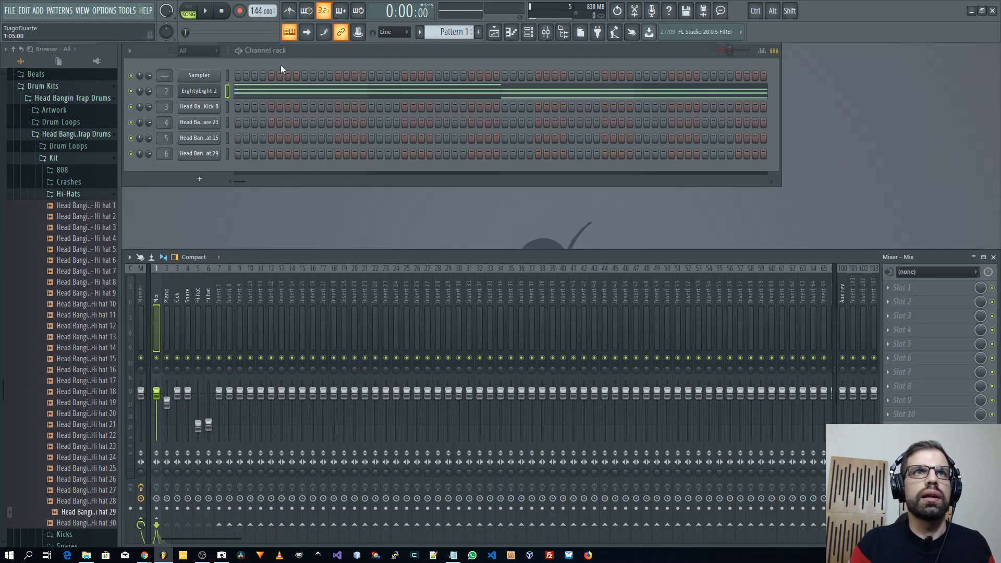
click(207, 94)
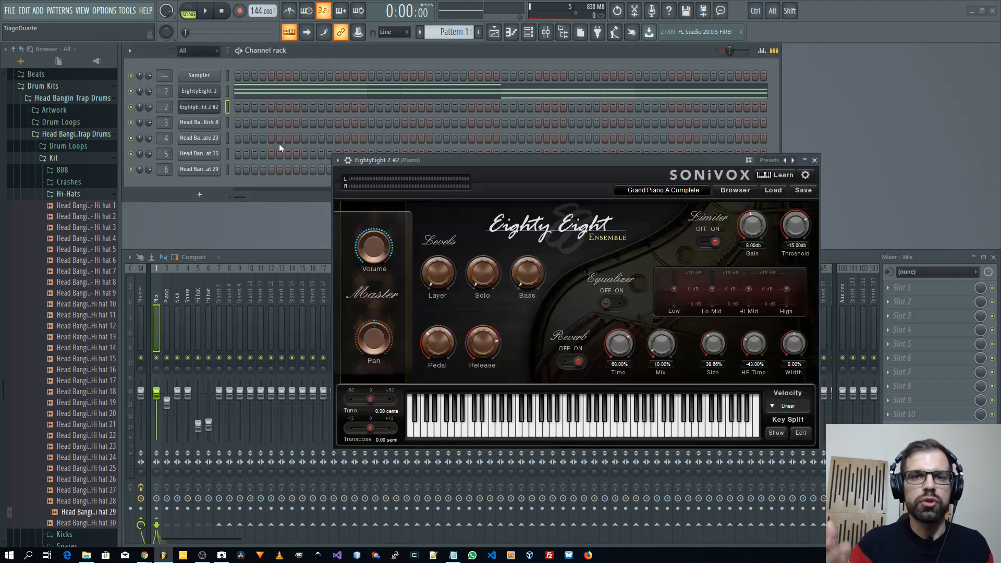
click(815, 161)
- Paste the copied melody into the cloned piano channel's piano roll and shift it to start at bar 1
right_click(207, 114)
click(258, 106)
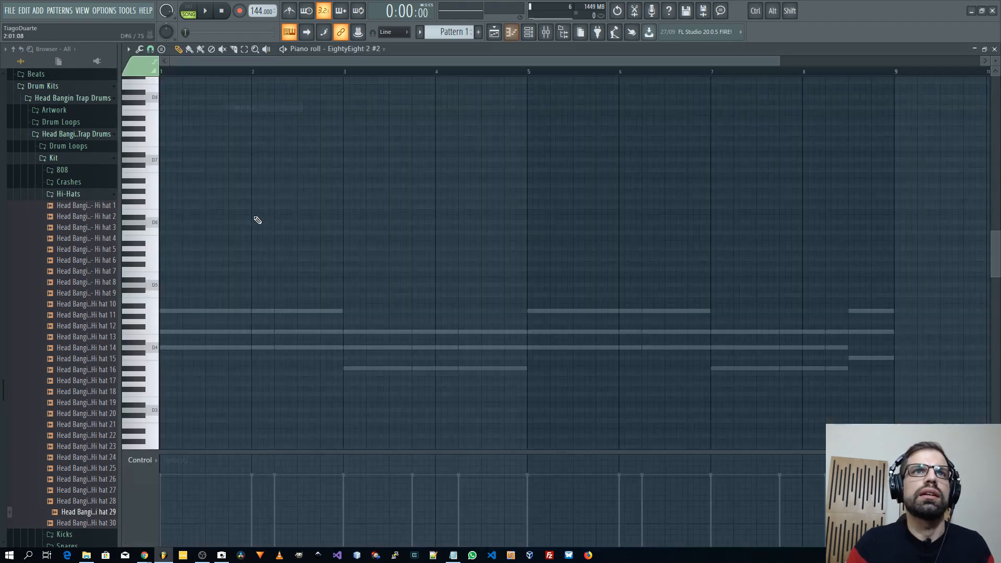
key(ctrl+v)
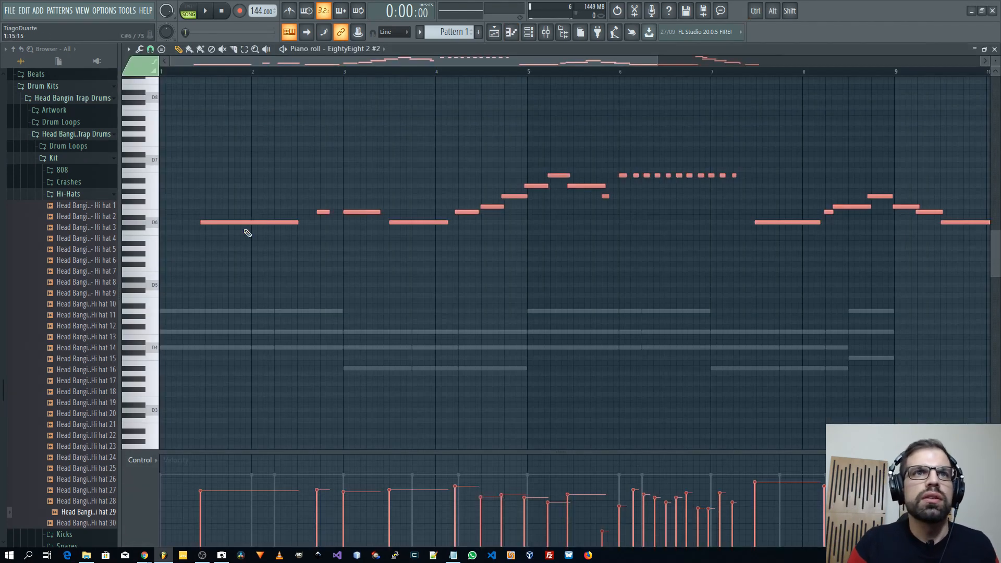
drag(242, 224, 189, 224)
click(347, 203)
- Play back the melody and raise the top note ending bar 4 and the repeated notes in bars 5 and 6 to C7
key(space)
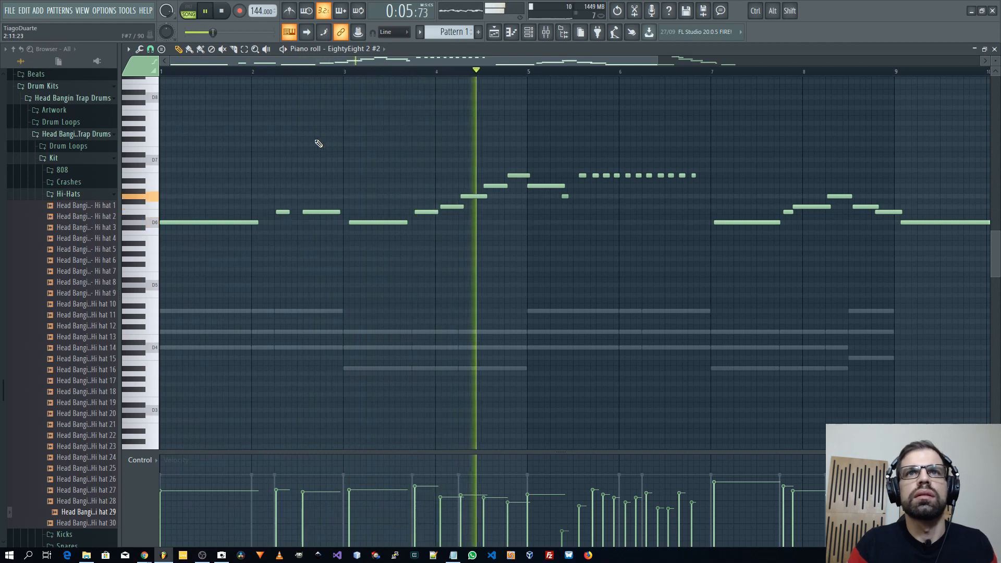
key(space)
drag(576, 168, 699, 194)
ctrl+click(654, 235)
- Delete the short note in bar 2, move the following note up to F6 and slightly earlier, and listen to the melody
key(space)
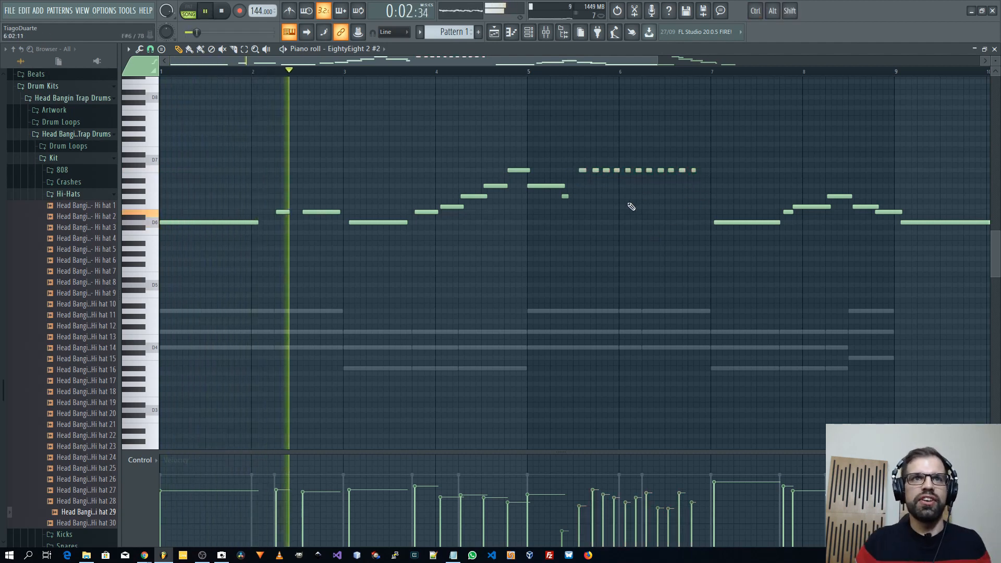
right_click(282, 213)
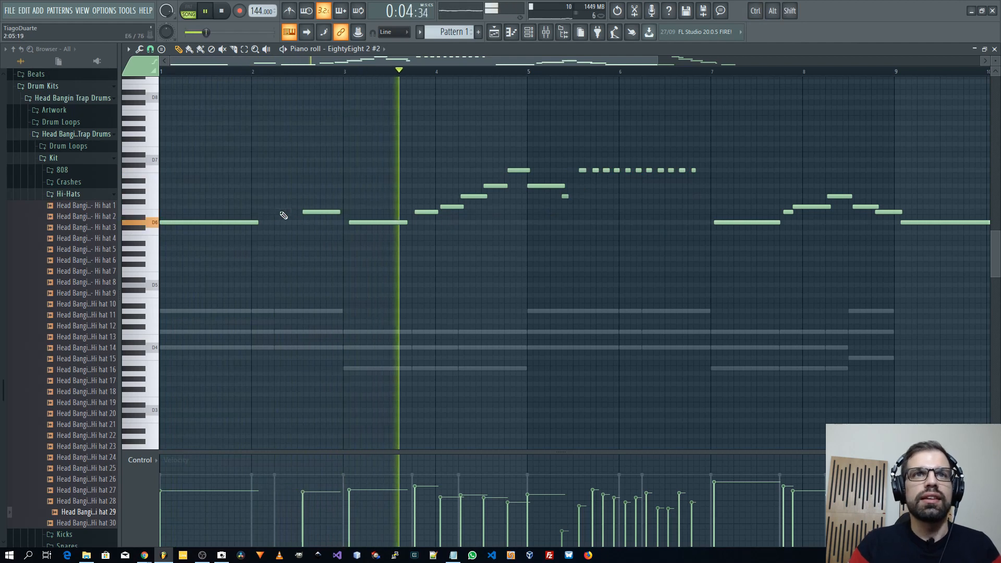
drag(313, 212, 308, 206)
key(space)
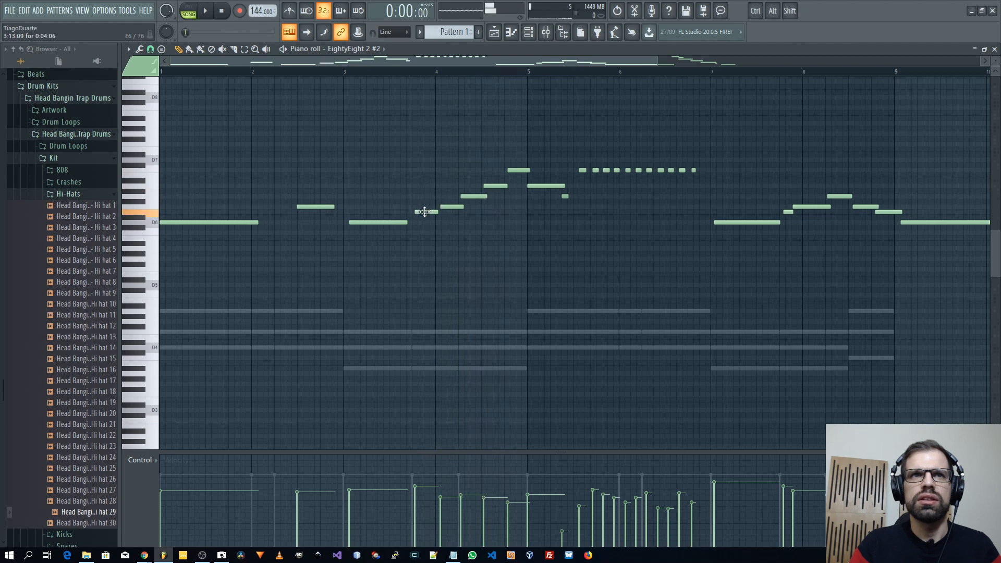
key(space)
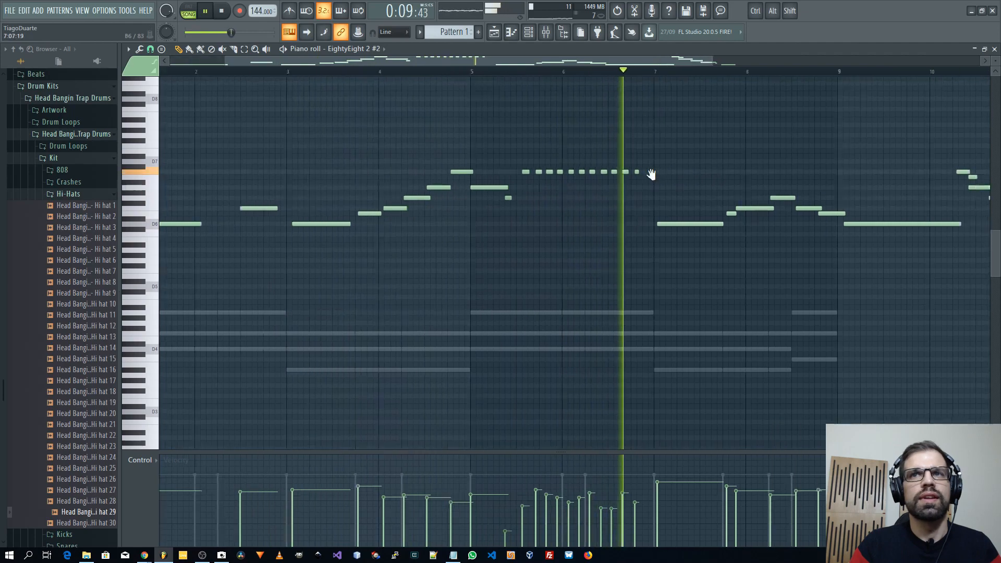
scroll(540, 174, down, 3)
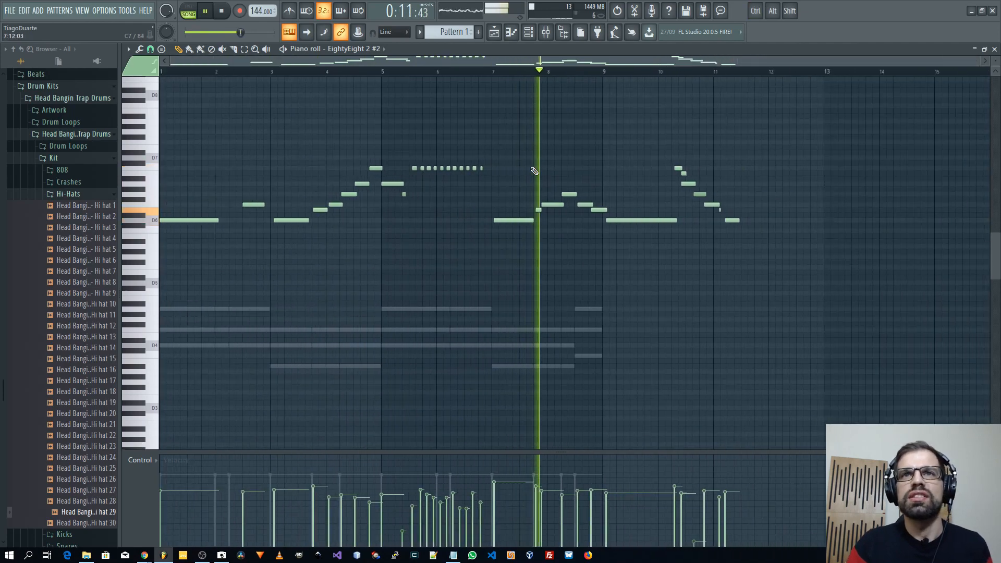
key(space)
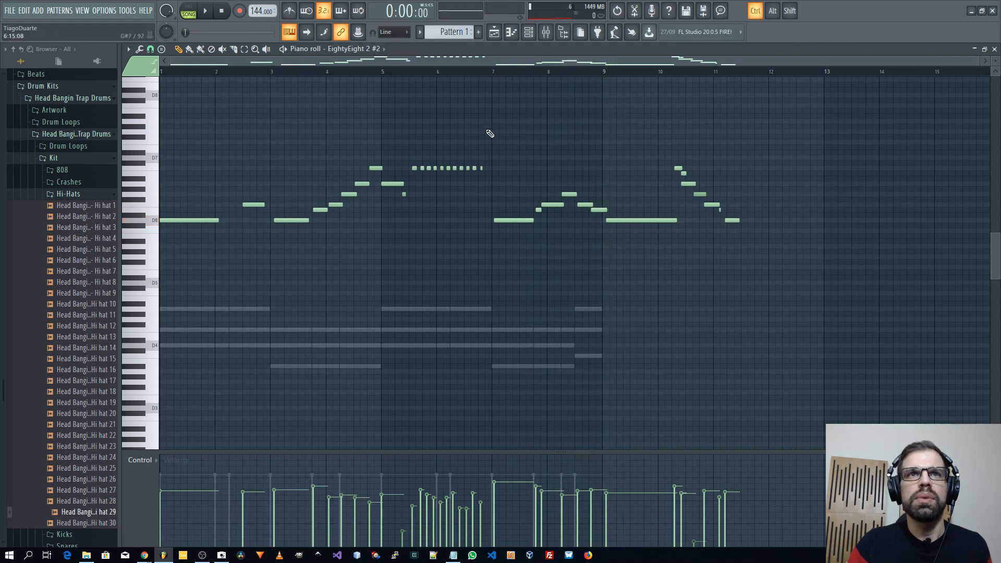
- Delete the repeated high notes in bars 5 and 6 and the two descending notes before them
ctrl+drag(489, 132, 415, 213)
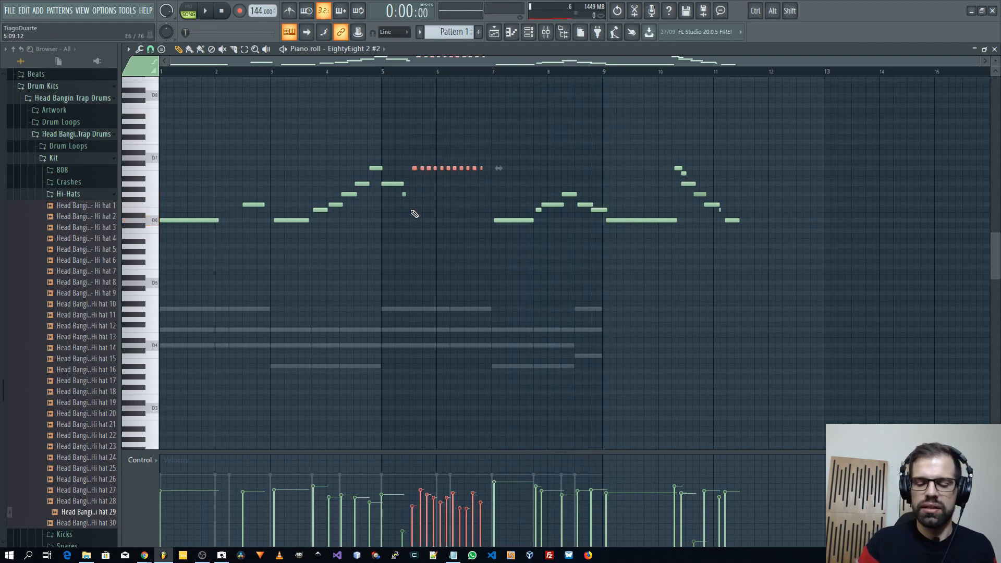
key(Delete)
ctrl+drag(435, 172, 389, 210)
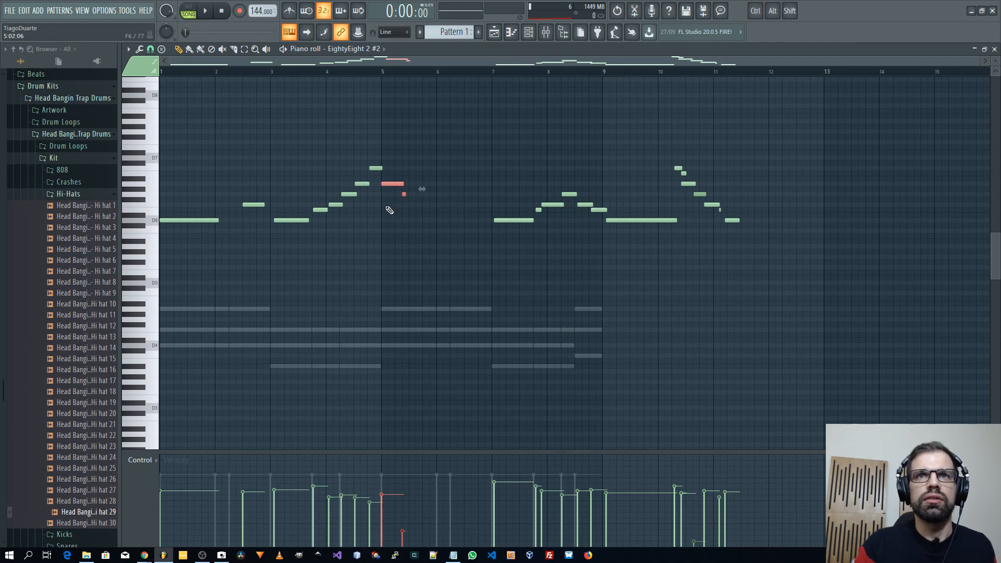
- Move the remaining phrase from bar 7 back to bar 5 and delete its last two notes past bar 9
ctrl+drag(471, 117, 738, 239)
drag(515, 221, 400, 223)
right_click(410, 242)
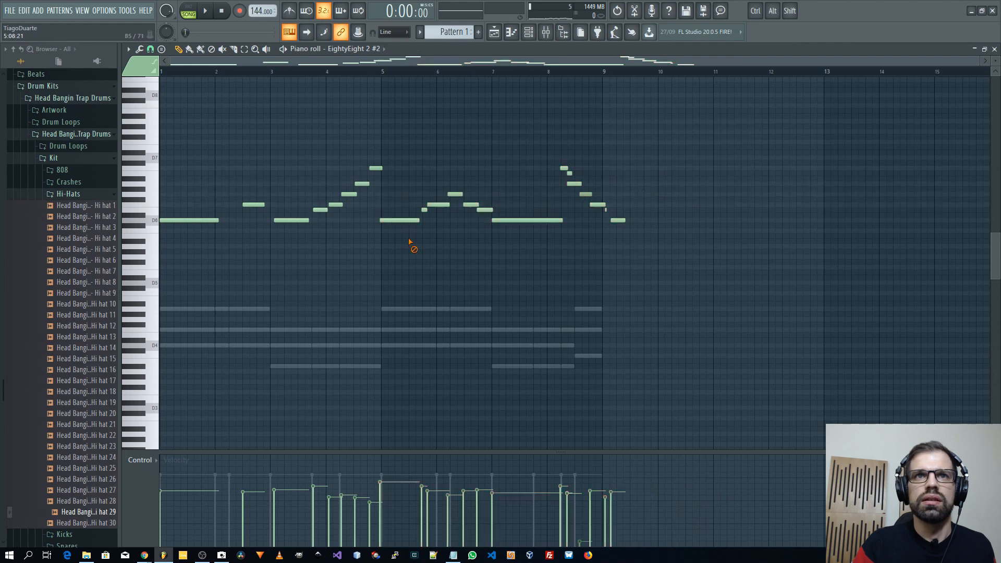
scroll(313, 231, up, 2)
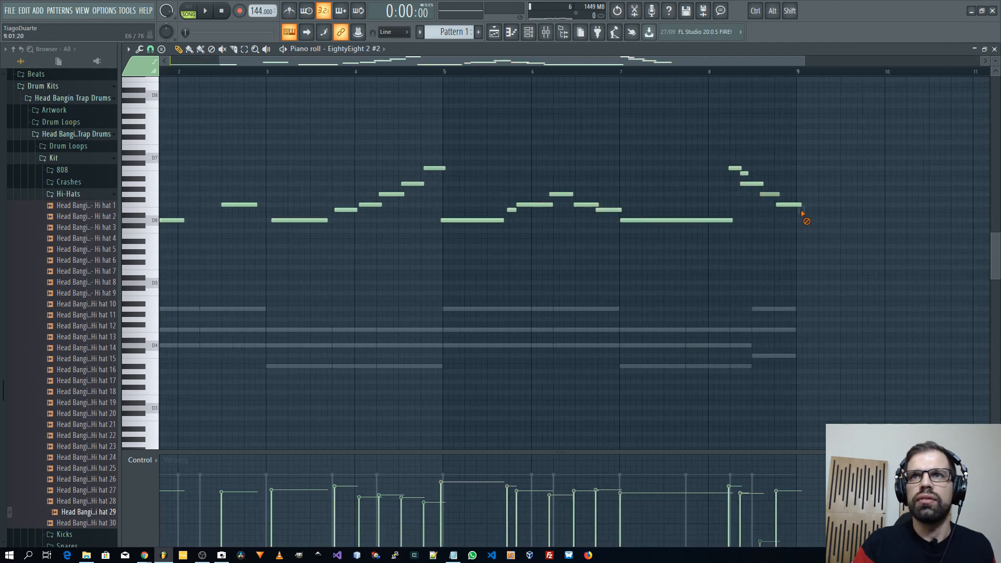
- Quantize the start times of the melody notes with the Default template and the Leave duration option
ctrl+right_click(657, 169)
scroll(566, 176, up, 2)
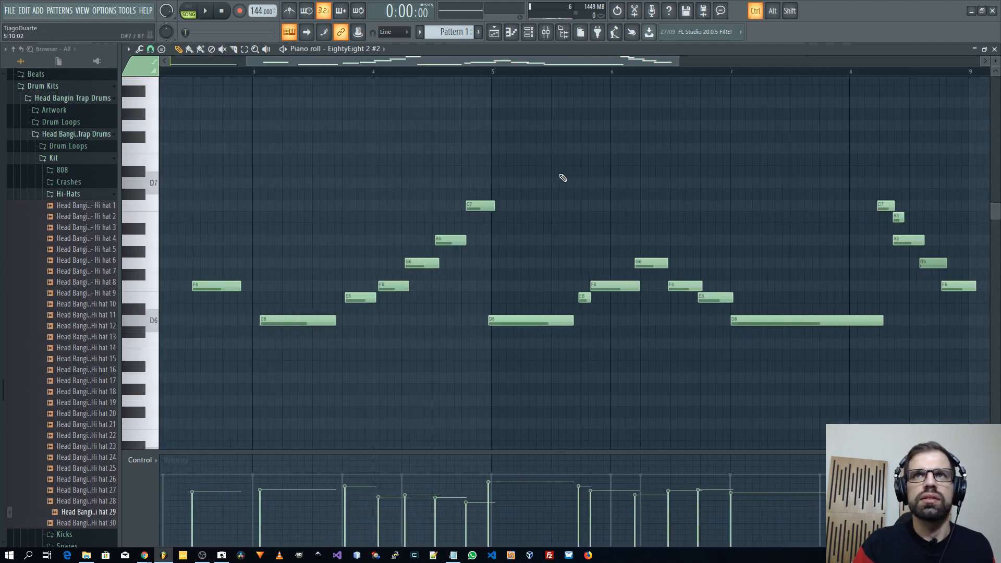
drag(569, 169, 771, 150)
scroll(743, 157, down, 2)
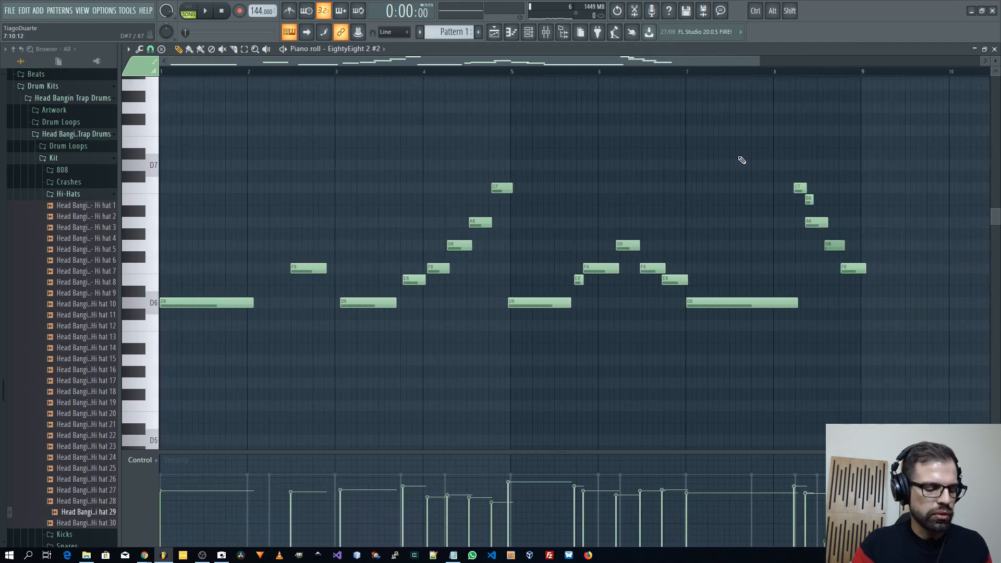
key(alt+q)
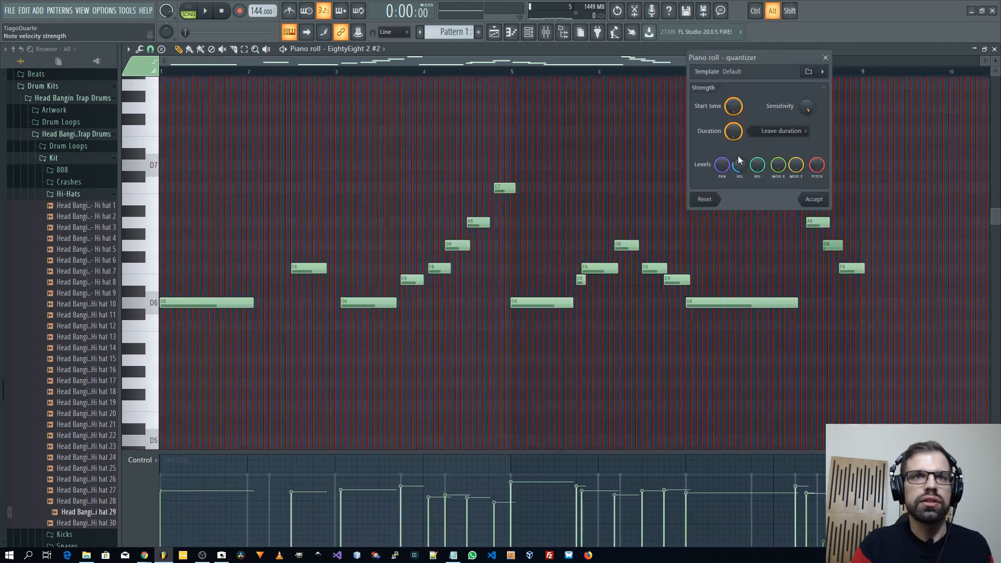
click(814, 200)
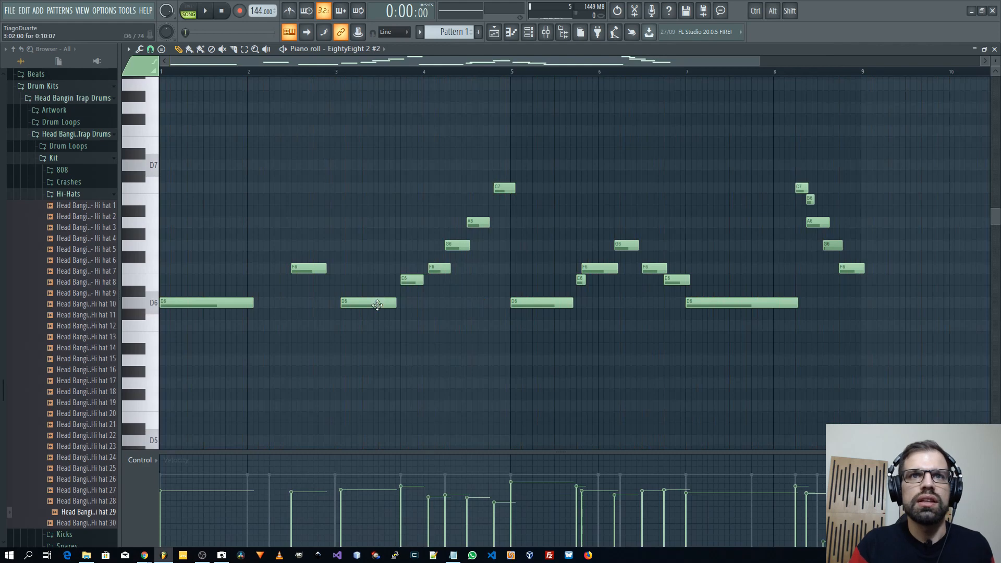
- Nudge the off-grid melody notes in bars 3 to 8 onto the grid and delete the short E6 before bar 6
drag(377, 305, 372, 304)
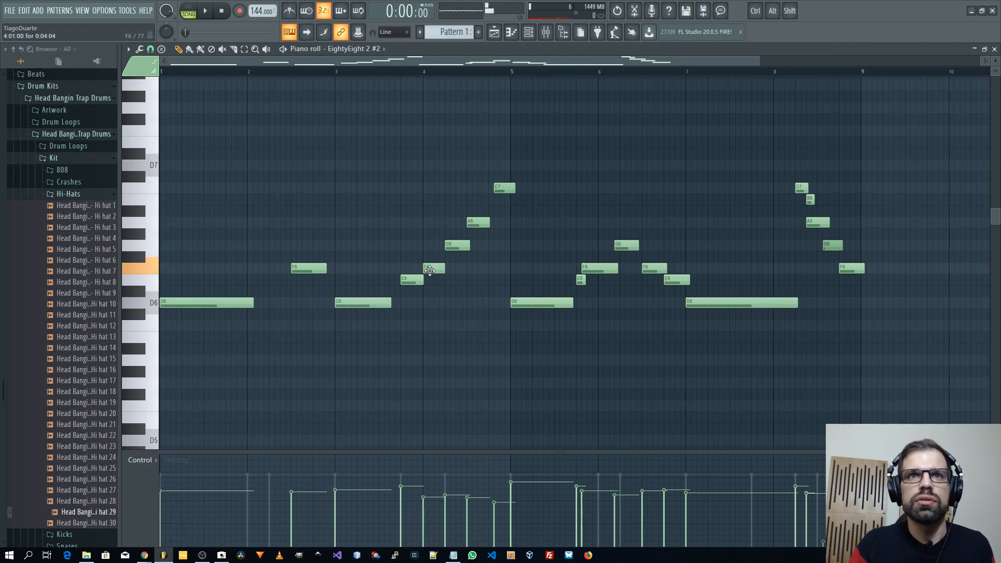
drag(504, 187, 500, 188)
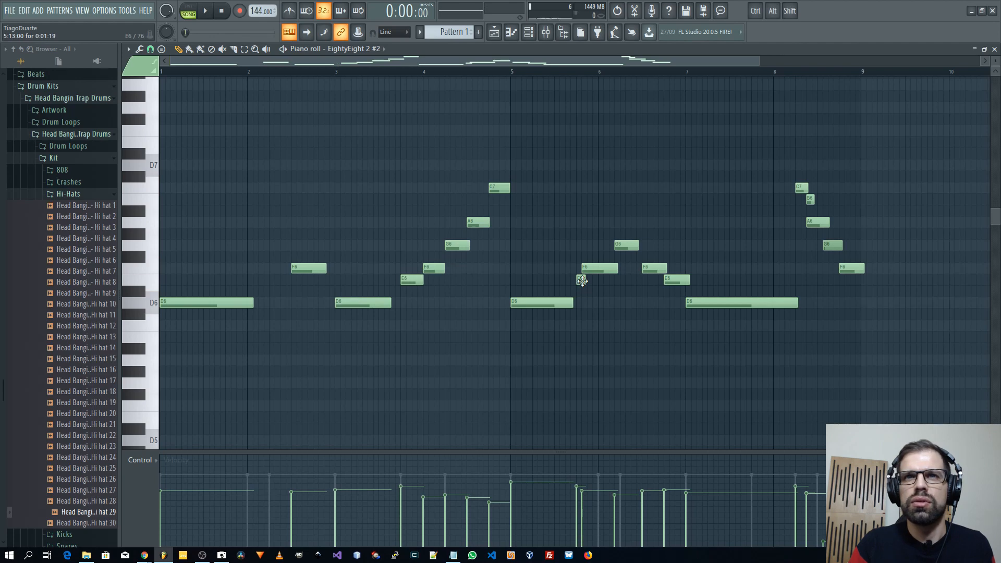
drag(628, 247, 635, 249)
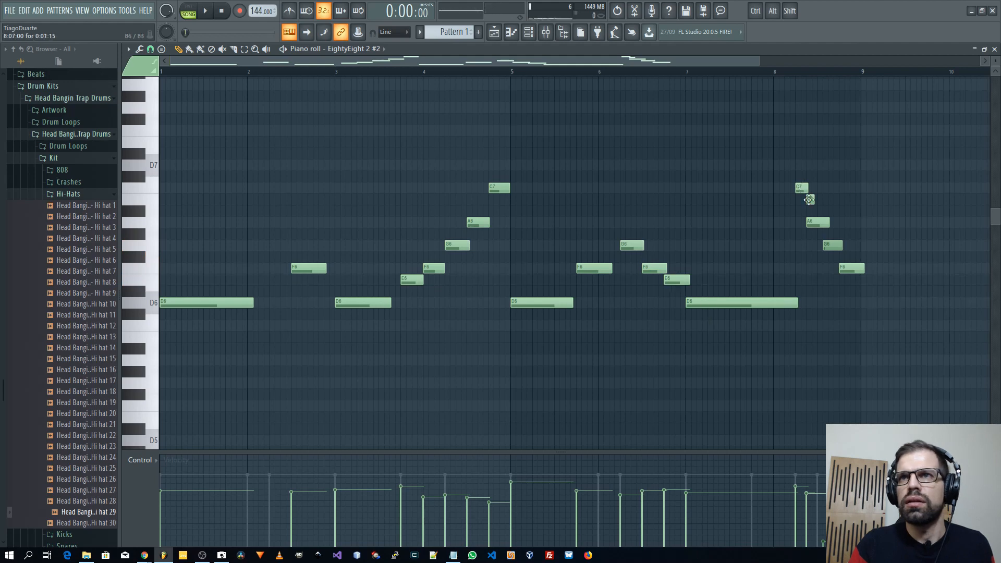
drag(818, 223, 831, 224)
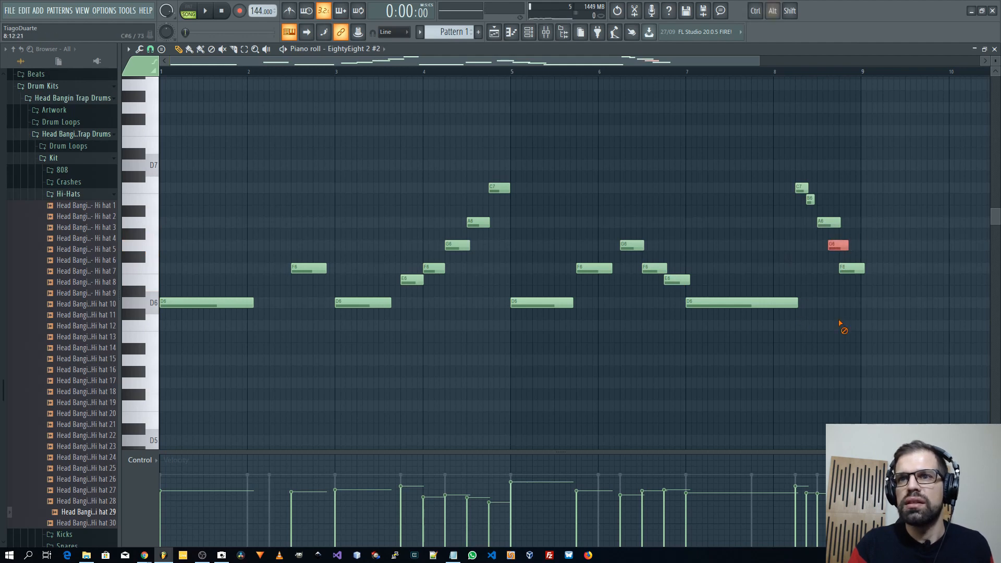
- Play back the melody and even out the velocities of the rising notes from the end of bar 3 through bar 4
key(space)
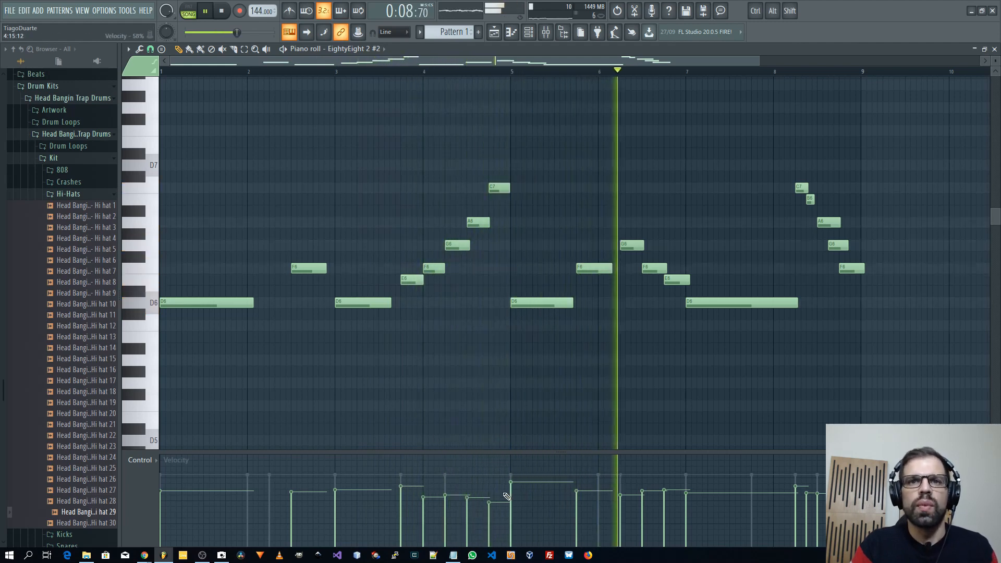
click(480, 489)
drag(478, 488, 429, 489)
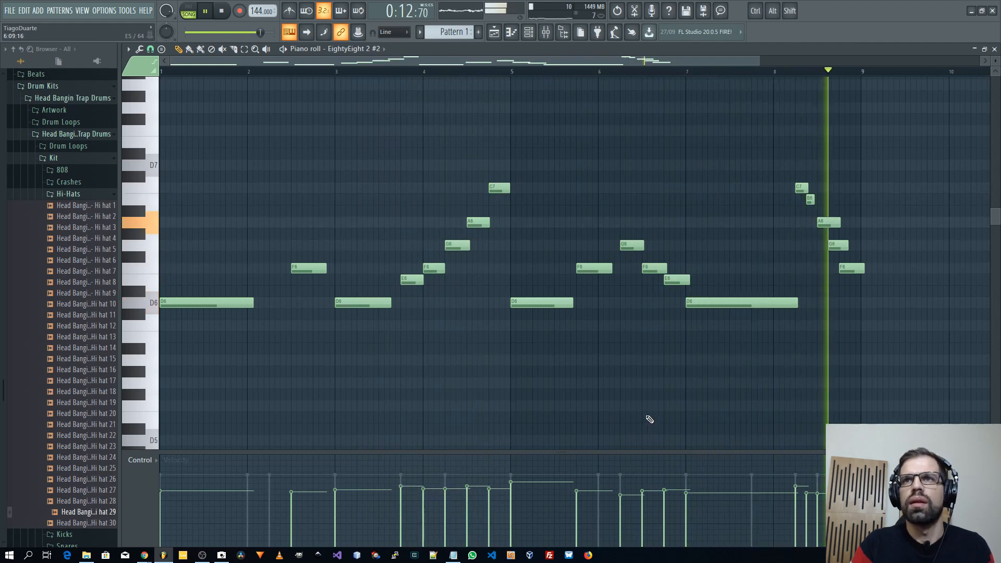
key(space)
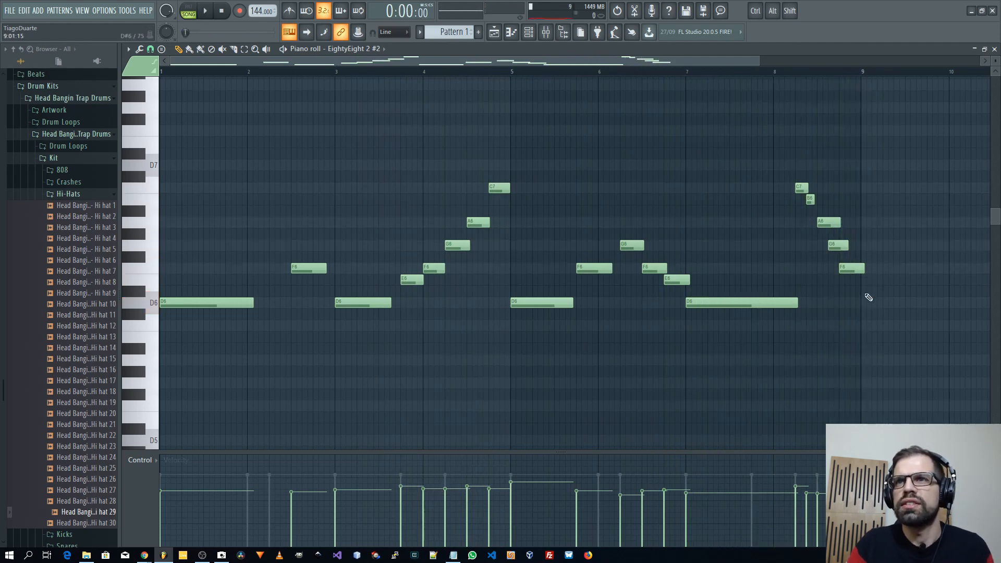
- Shorten the last note to end at bar 9, lower the closing descending notes to A6, G6, F6 and D6, and play the melody
drag(865, 255, 864, 244)
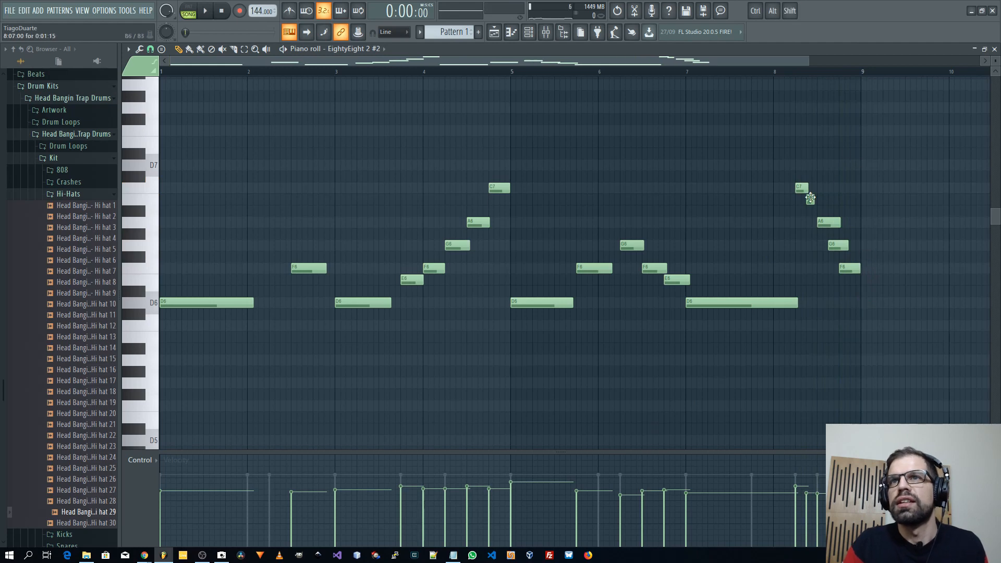
drag(809, 211, 851, 307)
key(space)
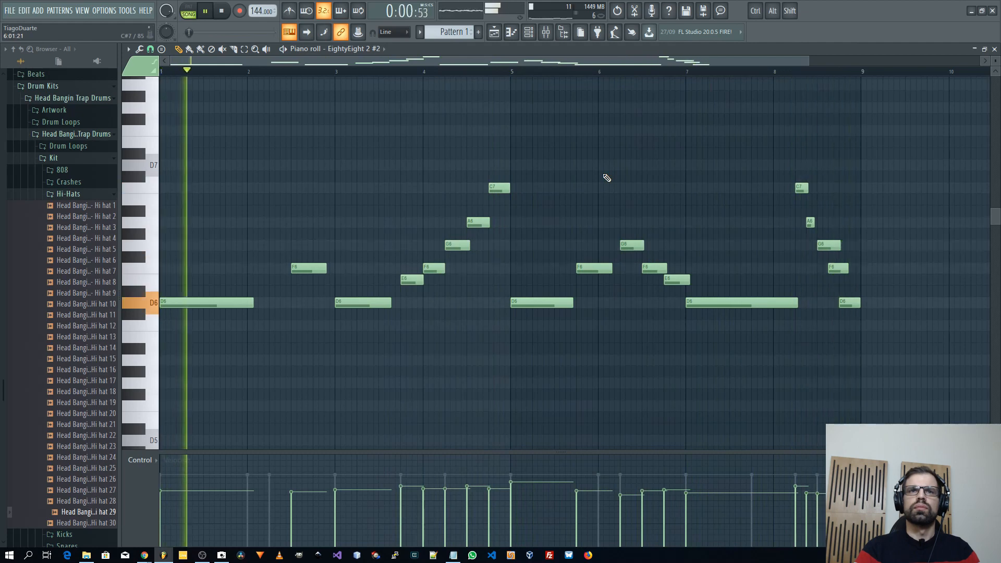
- Transpose the whole melody up one octave to start on D7 and leave the piano roll
ctrl+scroll(624, 168, up, 2)
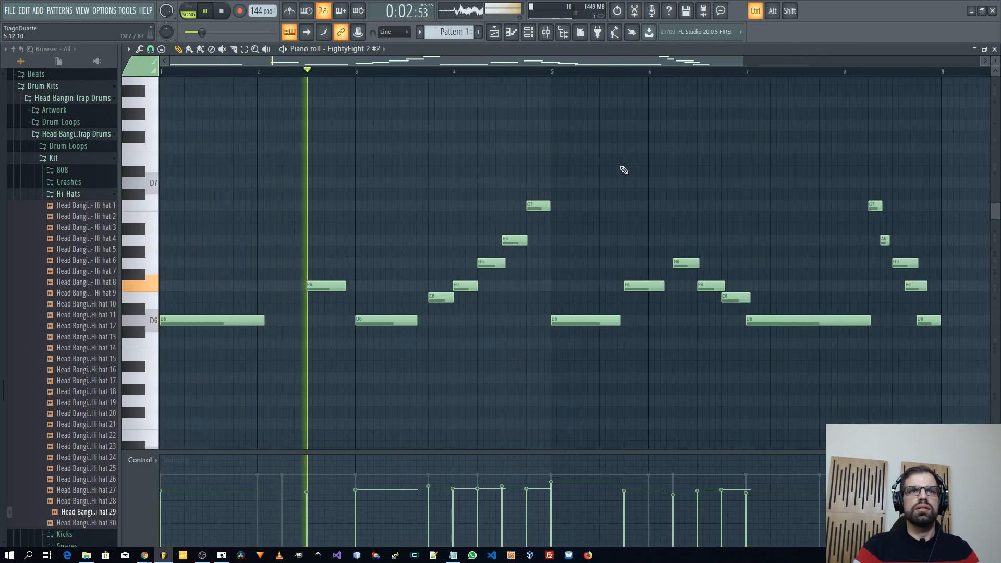
key(ctrl+Up)
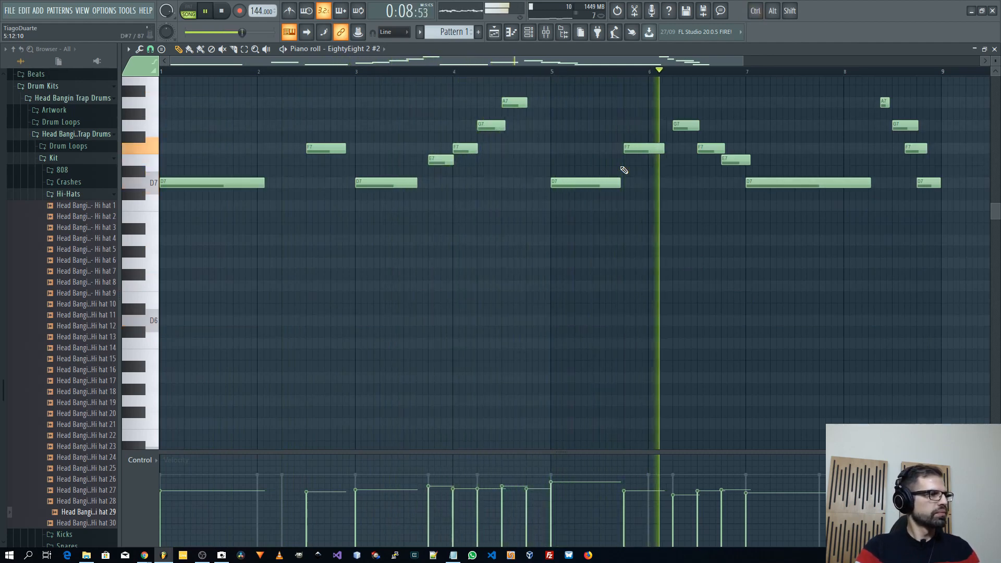
key(F7)
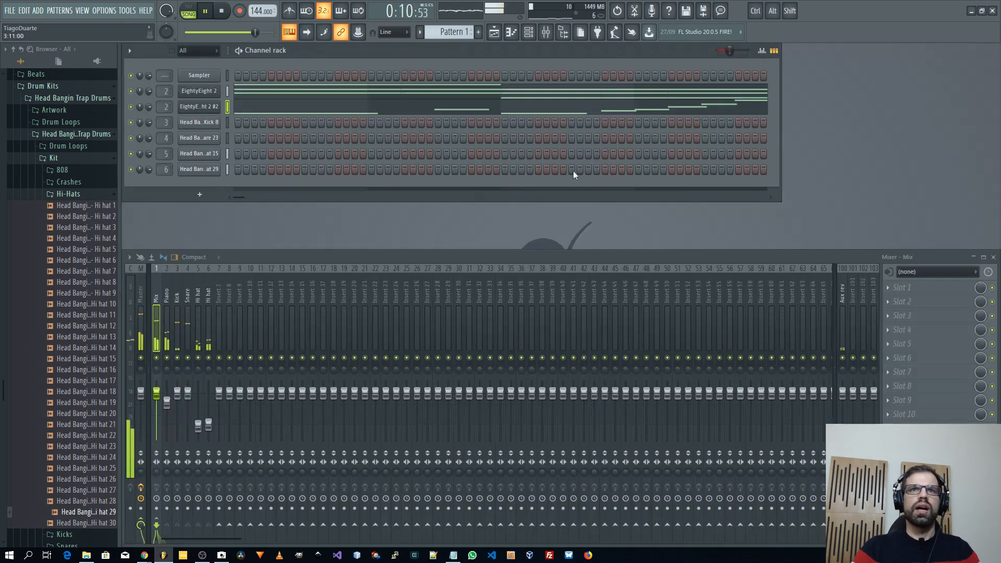
- Route the EightyEight 2 #2 channel to mixer track 7 and lower that track's volume slightly
scroll(165, 106, up, 4)
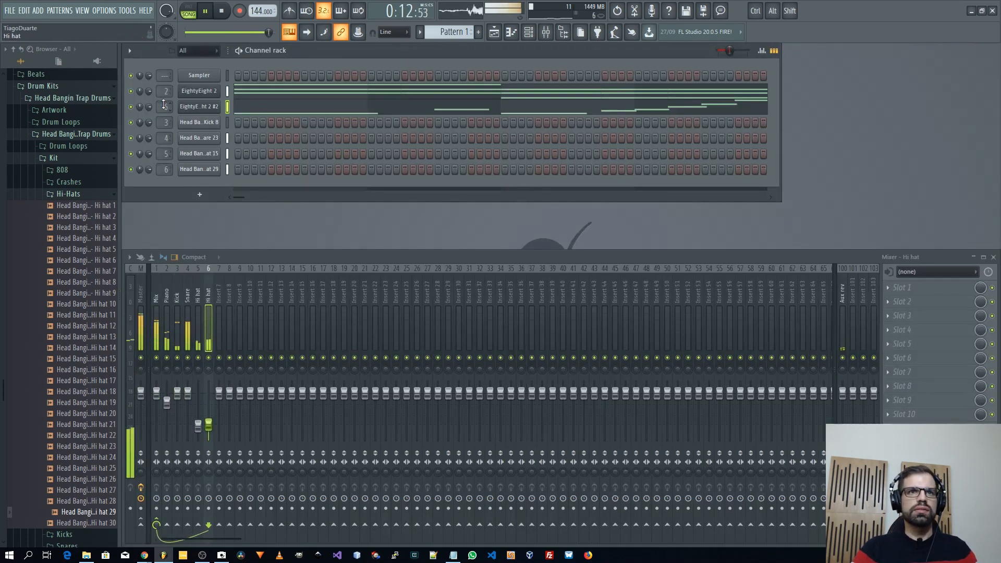
scroll(165, 105, up, 1)
drag(219, 398, 219, 397)
scroll(216, 320, up, 4)
- Move the Piano mixer track past the drum tracks to position 6
key(Left)
key(alt+Right)
key(alt+Right)
key(alt+Right)
key(alt+Right)
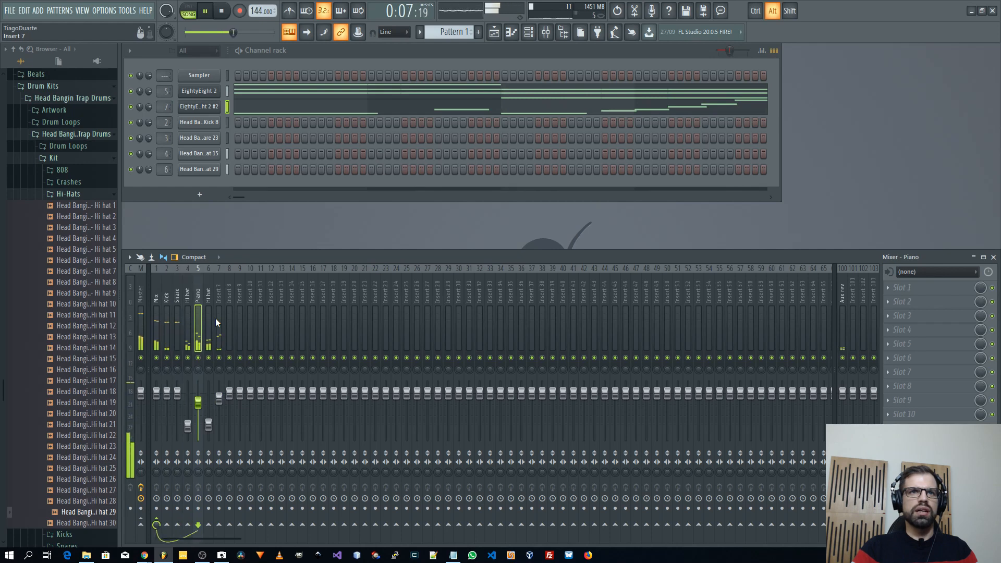
- Rename mixer track 7 as High Piano
key(Right)
key(F2)
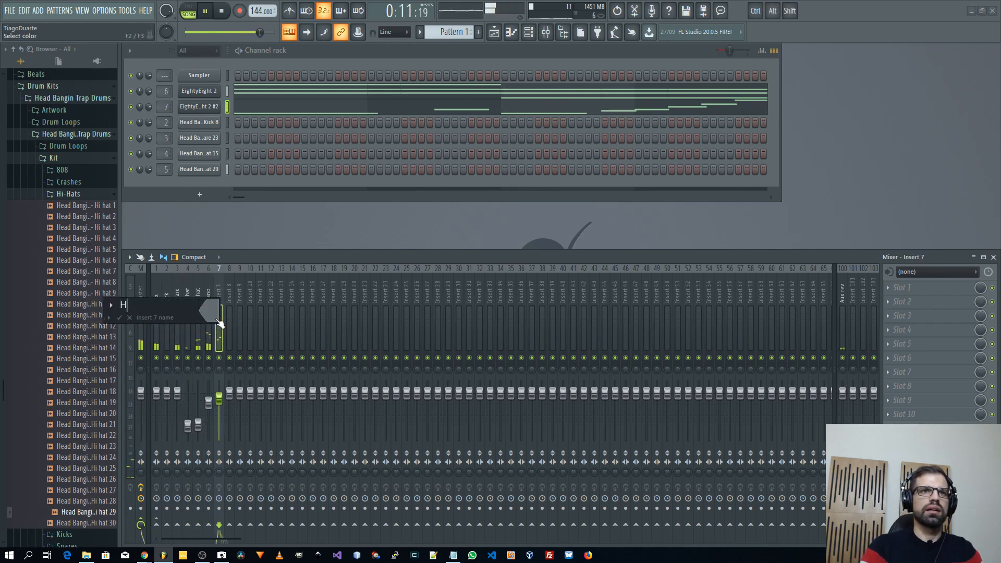
text(High Piano)
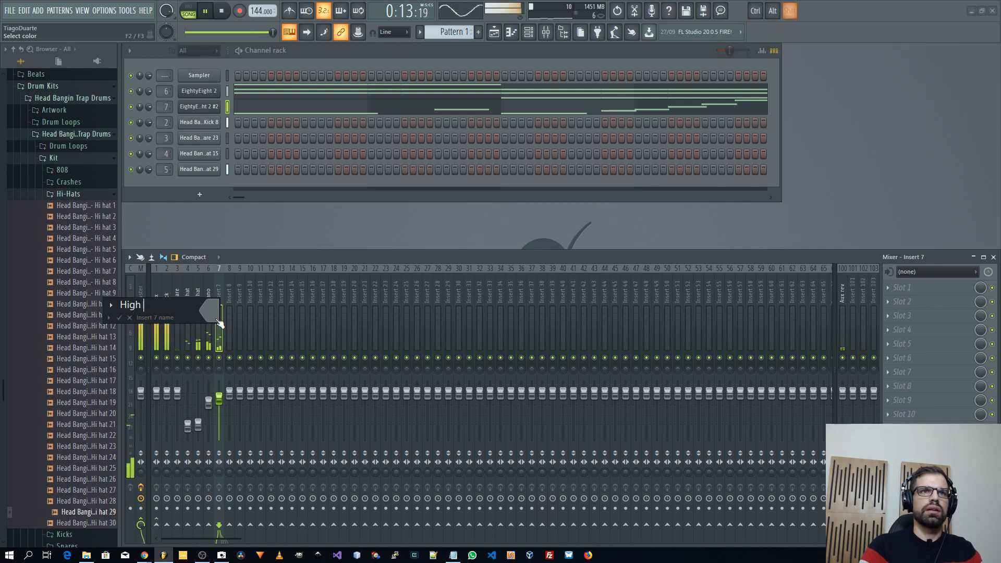
key(Return)
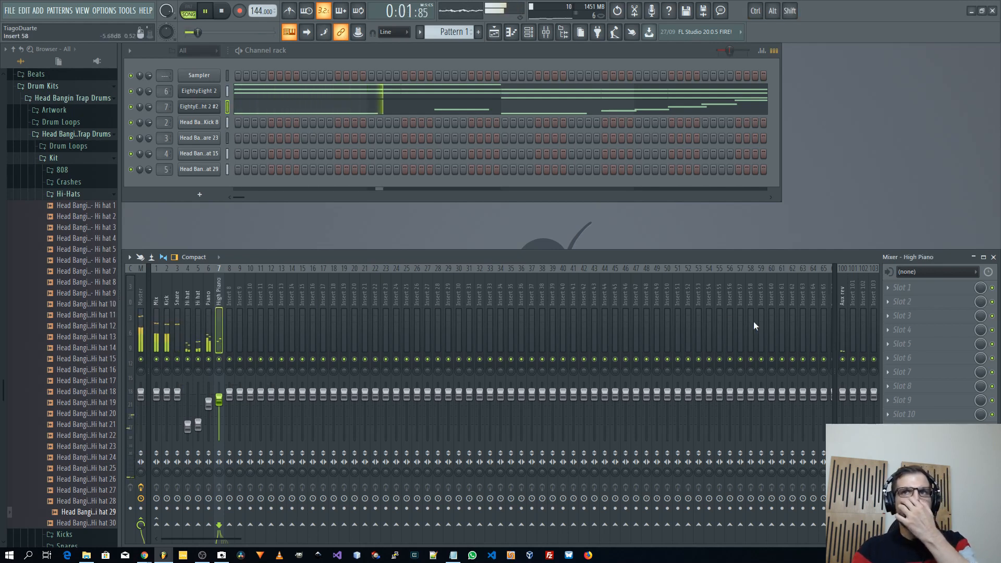
- Add Fruity Reeverb 2 to the High Piano track's first effect slot, enlarge its room size and raise its low cut to about 626 Hz
click(915, 289)
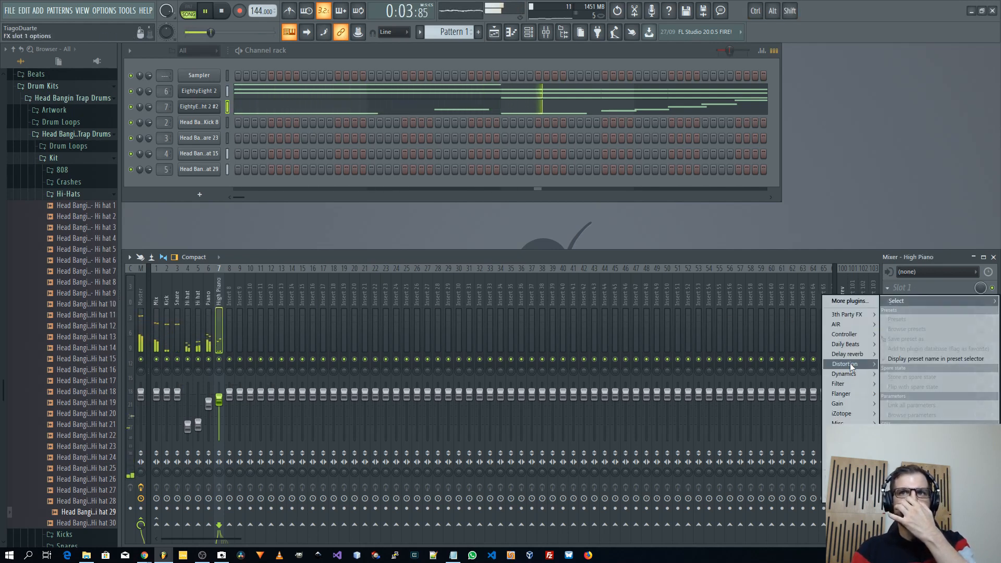
mouse_move(851, 355)
click(790, 394)
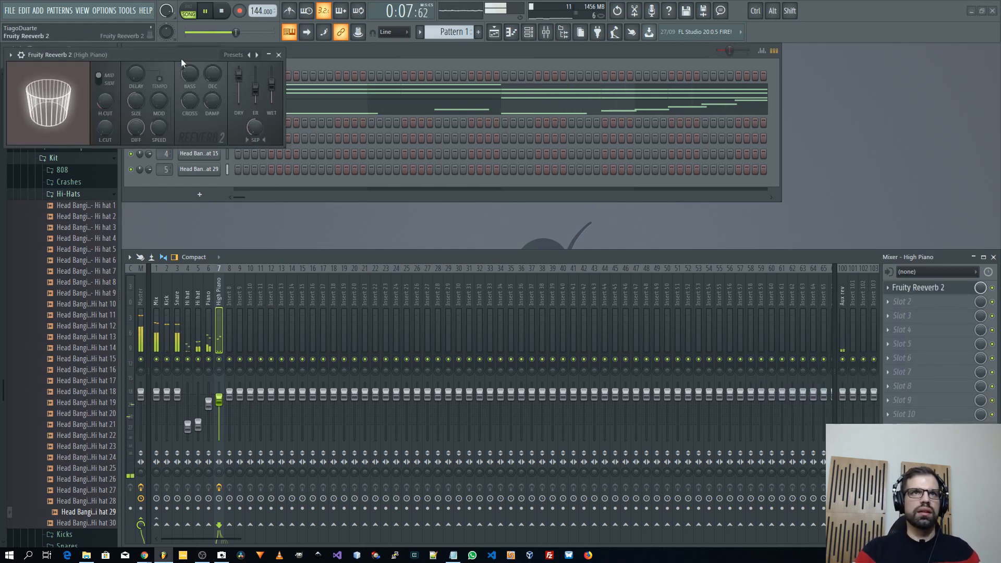
drag(180, 56, 410, 222)
drag(366, 267, 366, 256)
drag(336, 293, 336, 276)
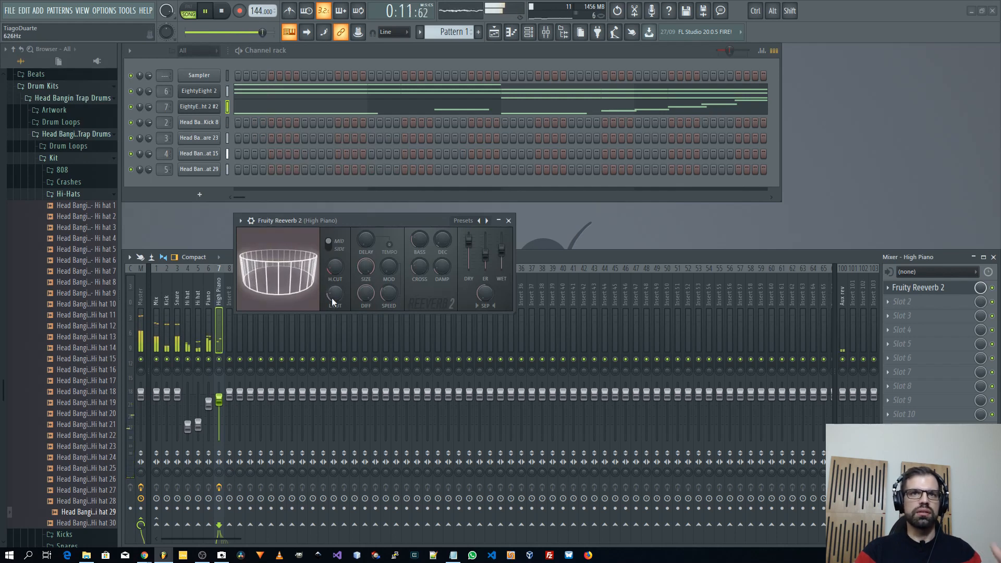
click(497, 221)
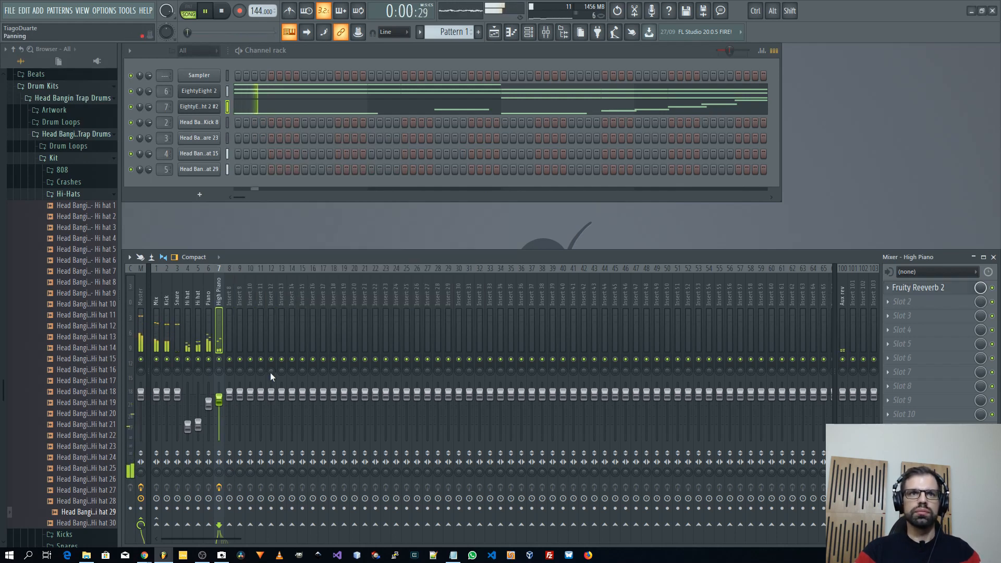
- Add Fruity Delay Bank to the High Piano track's second effect slot and restart playback
click(889, 303)
mouse_move(848, 368)
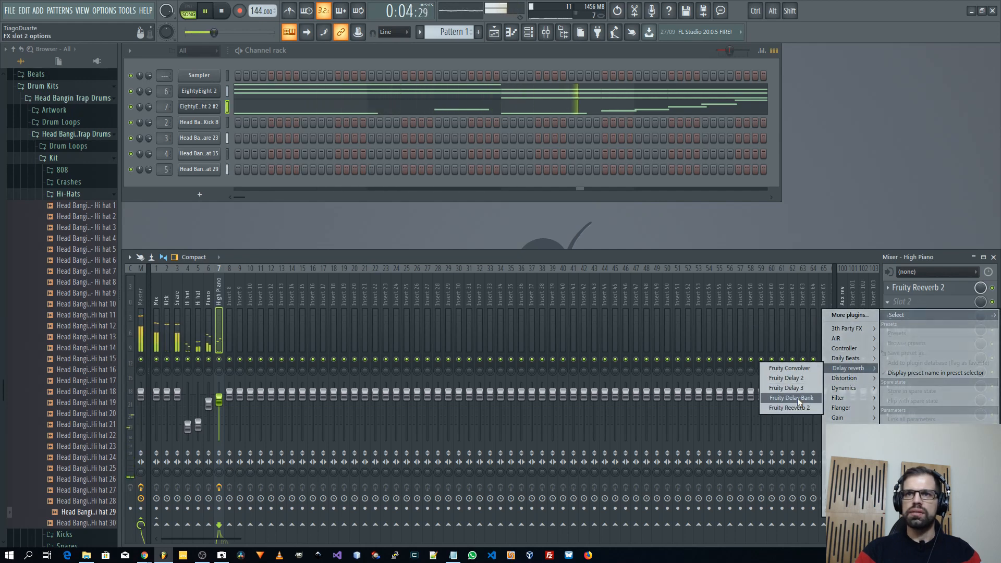
click(790, 398)
key(space)
drag(172, 68, 534, 179)
key(space)
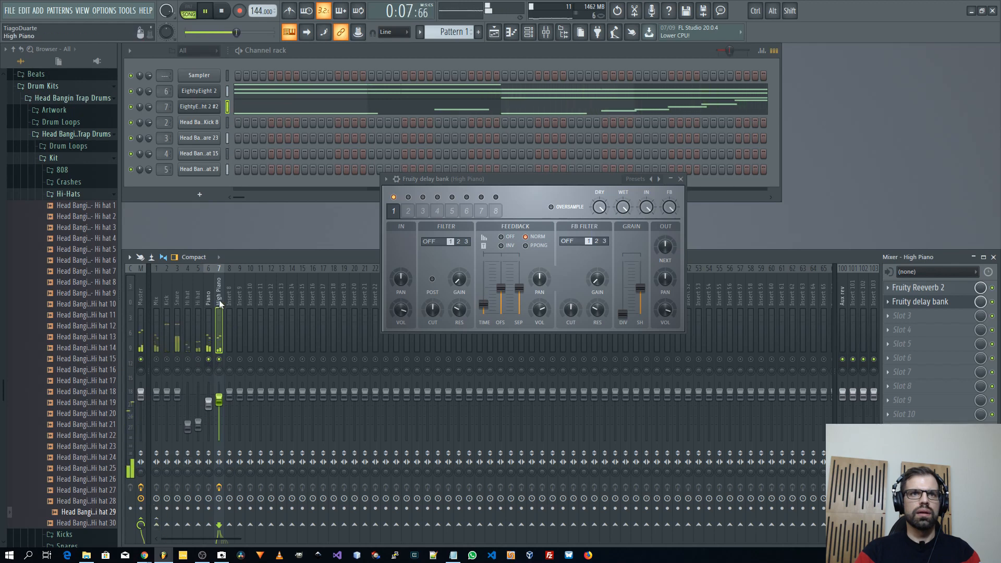
- Route the High Piano track only to the Mix track and reduce the delay bank's overall feedback level
right_click(160, 523)
click(160, 523)
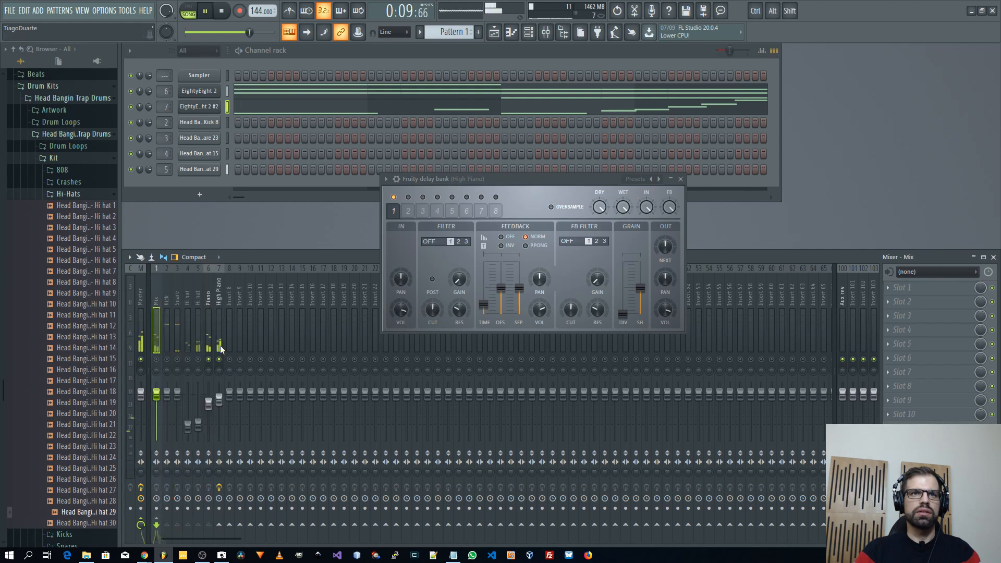
click(218, 302)
right_click(162, 529)
click(167, 510)
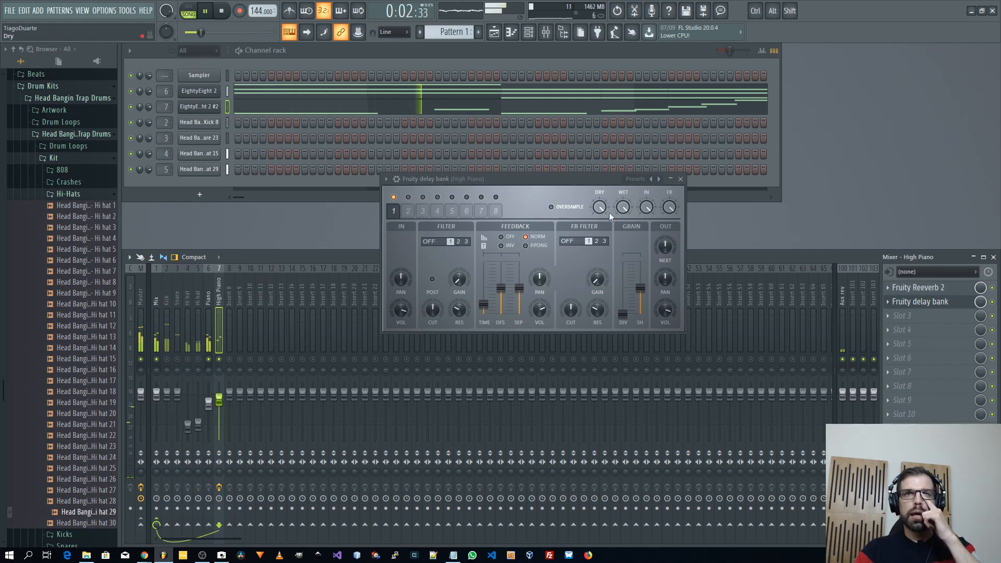
drag(669, 208, 670, 223)
click(680, 179)
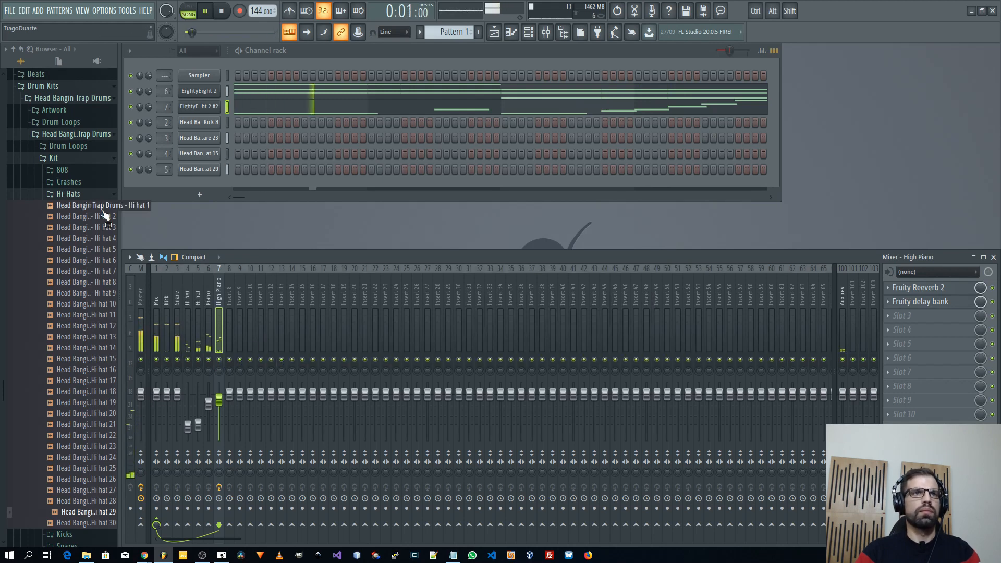
- Audition the kit's 808 samples and add Head Bangin Trap Drums - 808 - 10 - F as a new channel
click(73, 194)
click(62, 170)
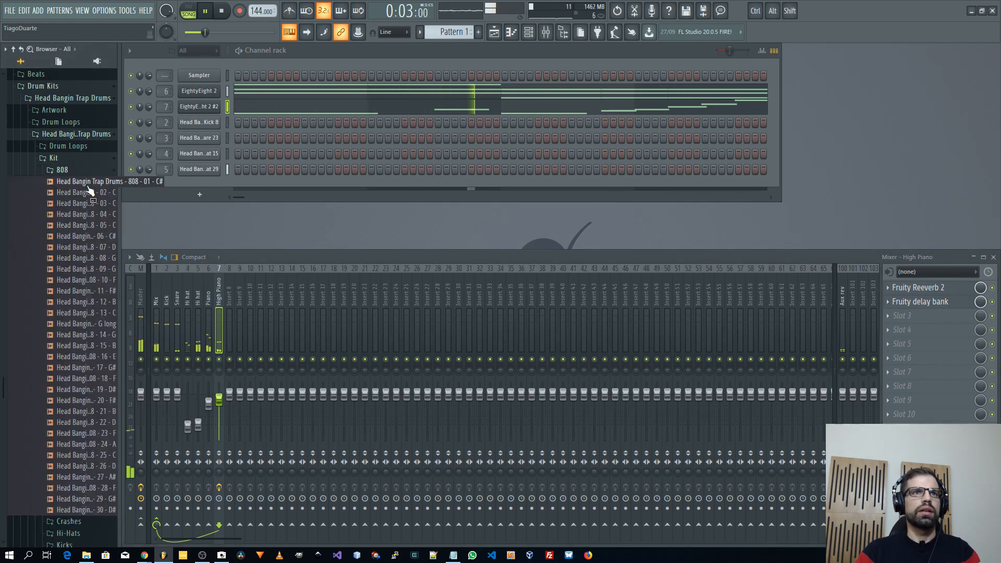
click(78, 203)
click(81, 214)
click(81, 225)
click(80, 236)
click(81, 247)
click(80, 258)
click(80, 269)
click(79, 281)
key(space)
drag(78, 282, 211, 186)
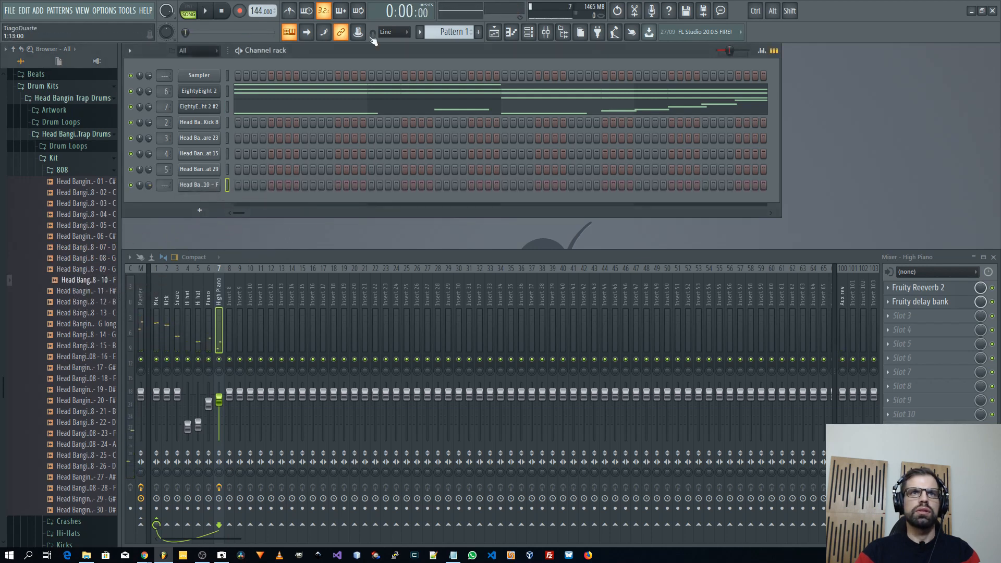
- Copy the kick's steps from Pattern 2 into the 808 channel of Pattern 1
scroll(447, 37, down, 1)
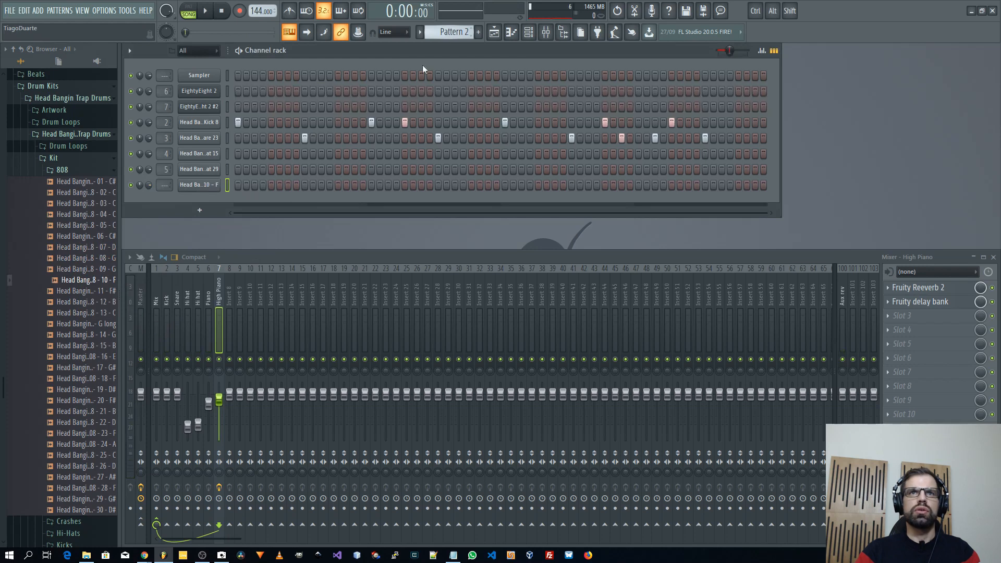
click(228, 185)
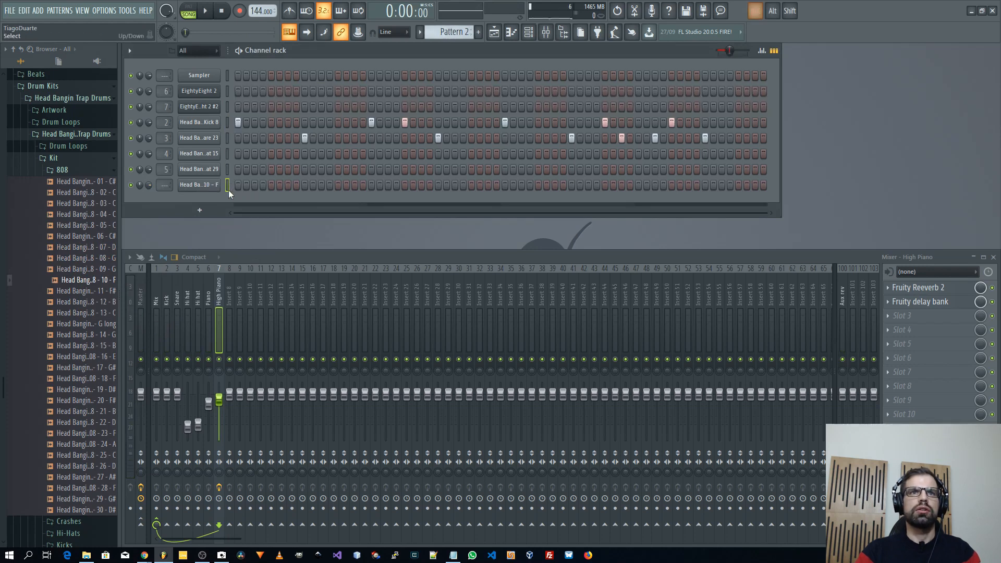
key(ctrl+v)
key(ctrl+x)
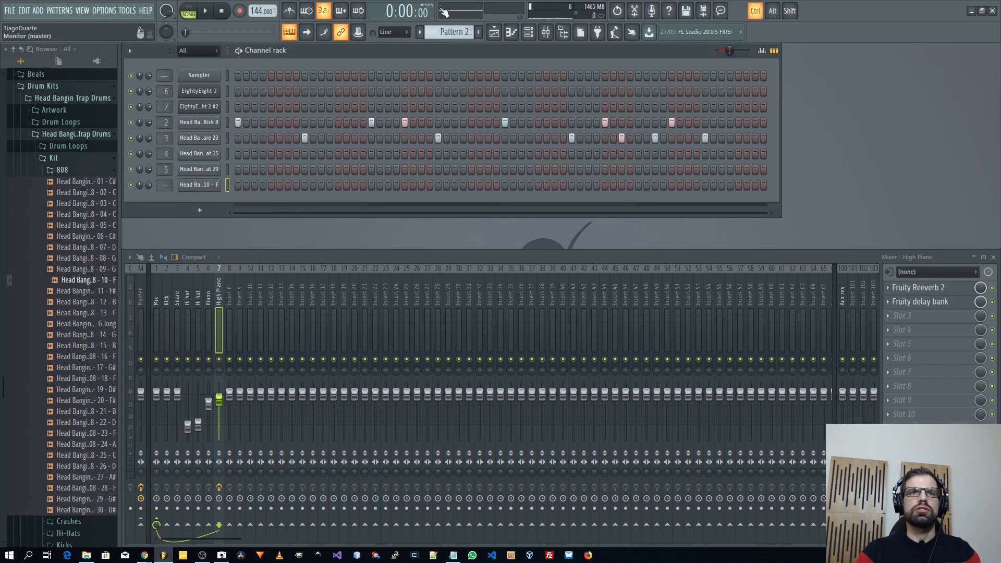
scroll(452, 34, up, 1)
key(ctrl+v)
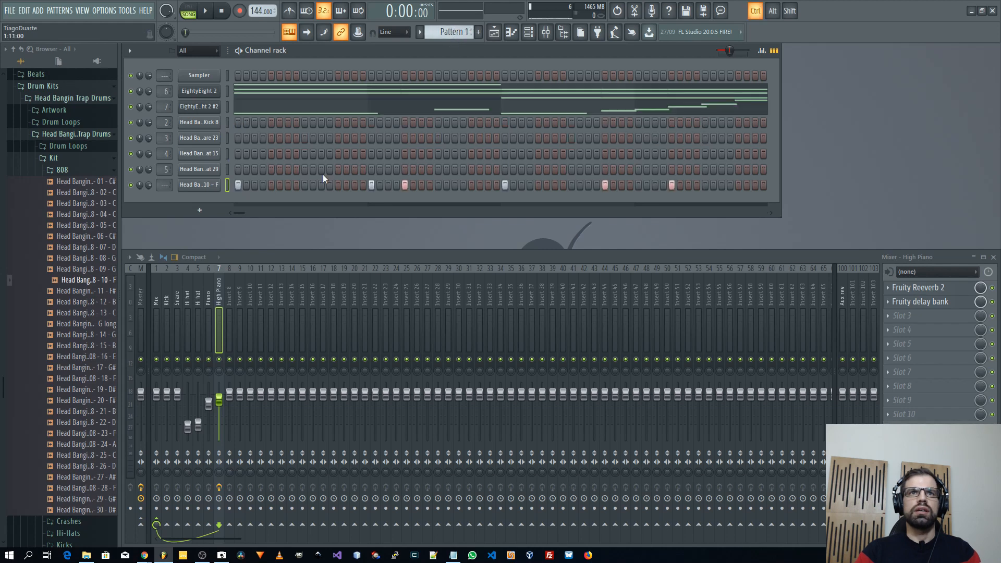
- Set the 808 channel's root note to F5 and enable its volume envelope with maximum hold and minimum attack, decay, sustain and release
click(209, 187)
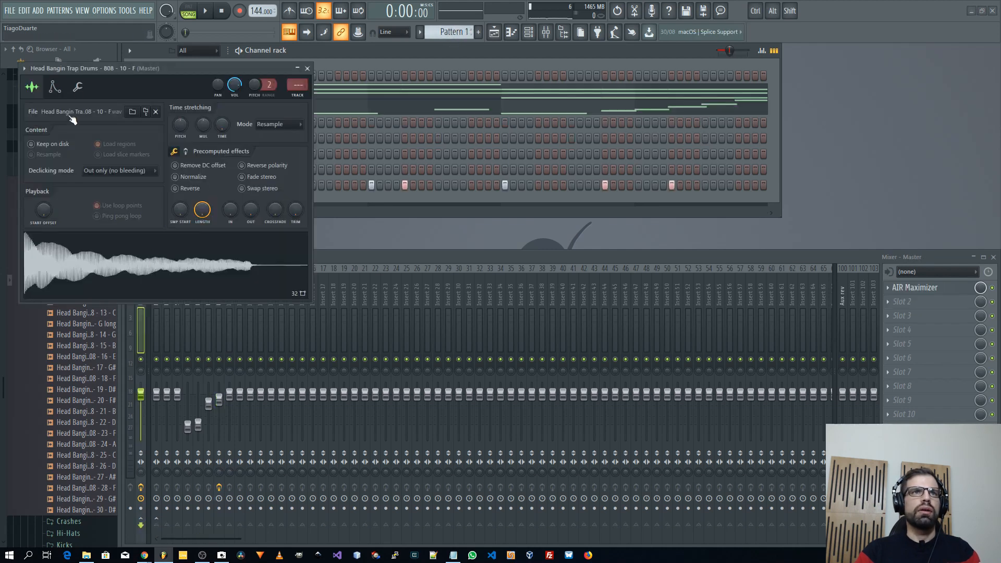
drag(95, 77, 331, 184)
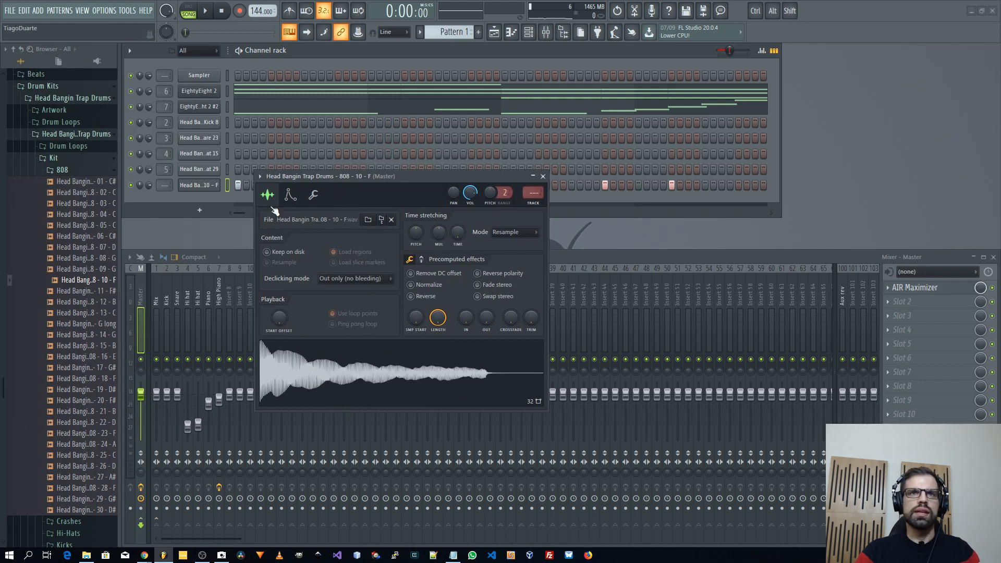
click(297, 201)
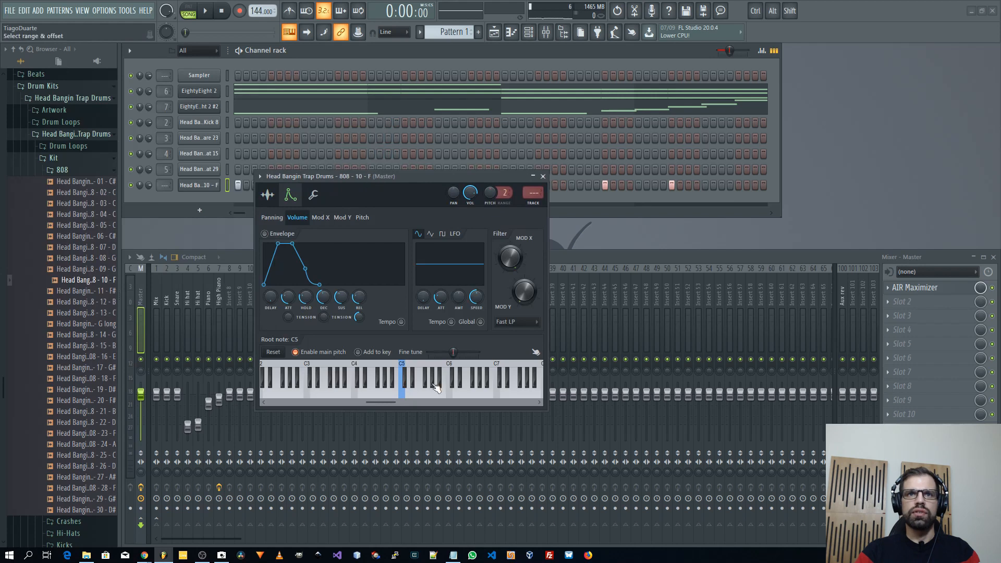
click(427, 367)
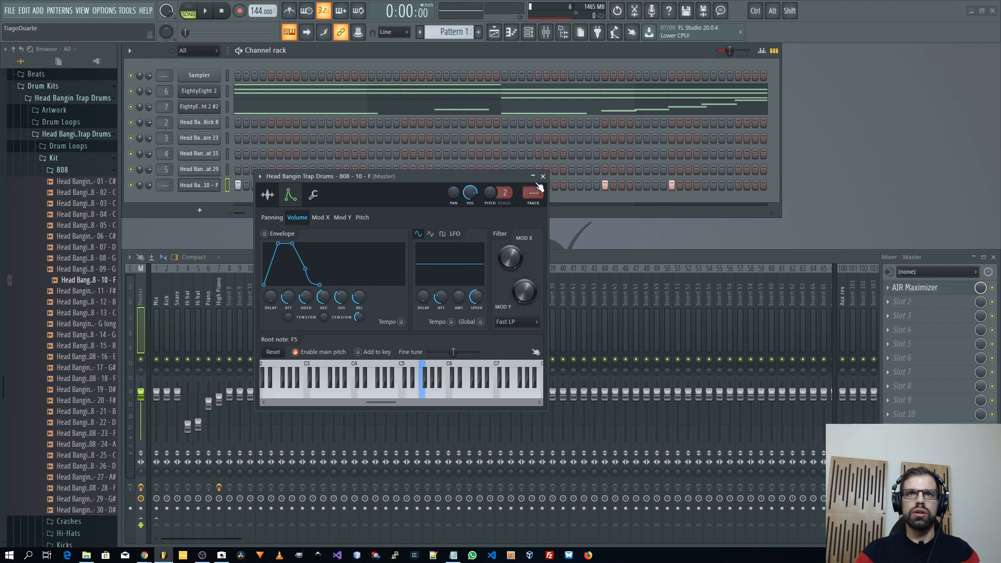
drag(288, 298, 323, 323)
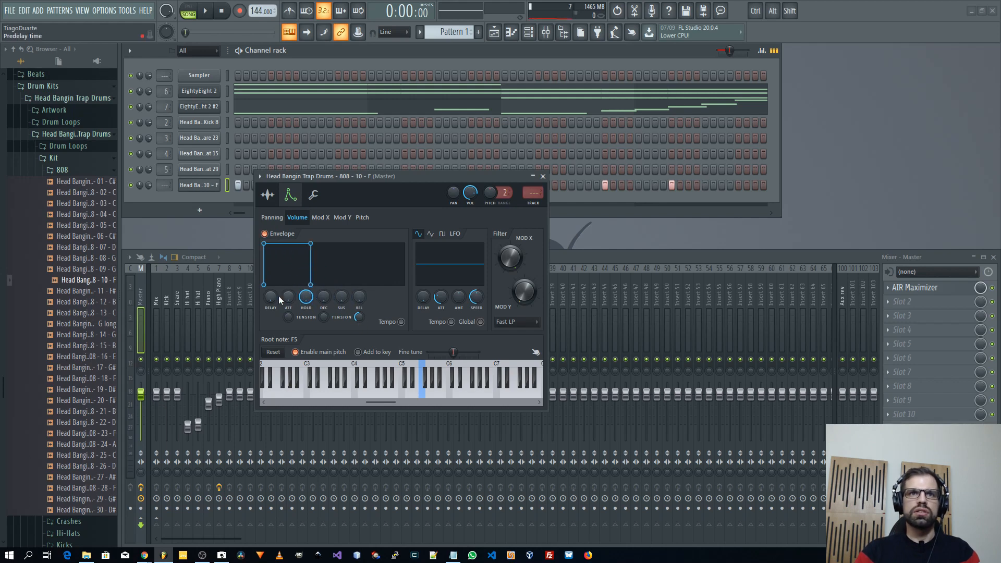
click(544, 176)
- Route the 808 channel to mixer track 8 and lower that track's level
drag(164, 185, 164, 178)
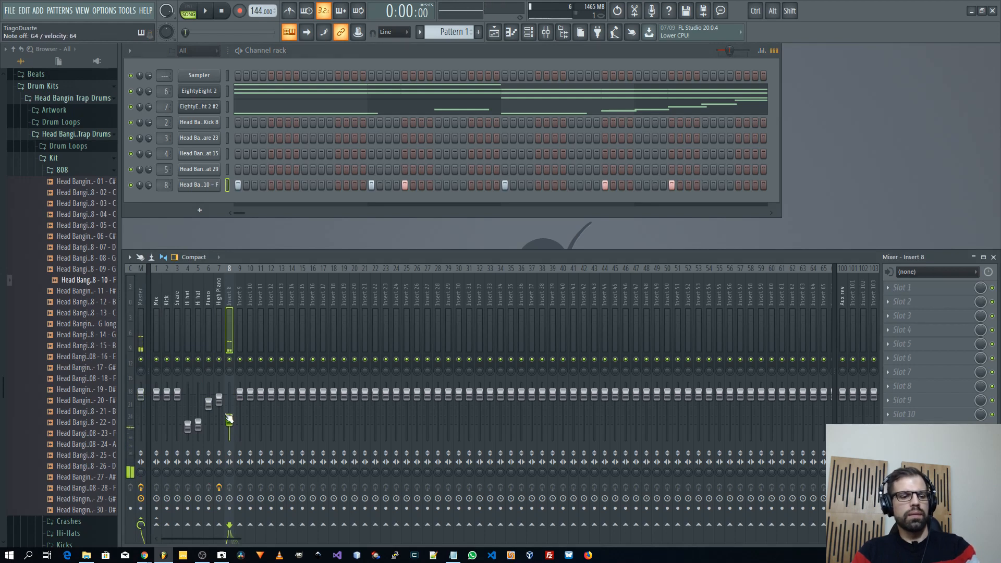
drag(231, 427, 230, 418)
- Make the 808 channel cut itself whenever it is retriggered
click(204, 187)
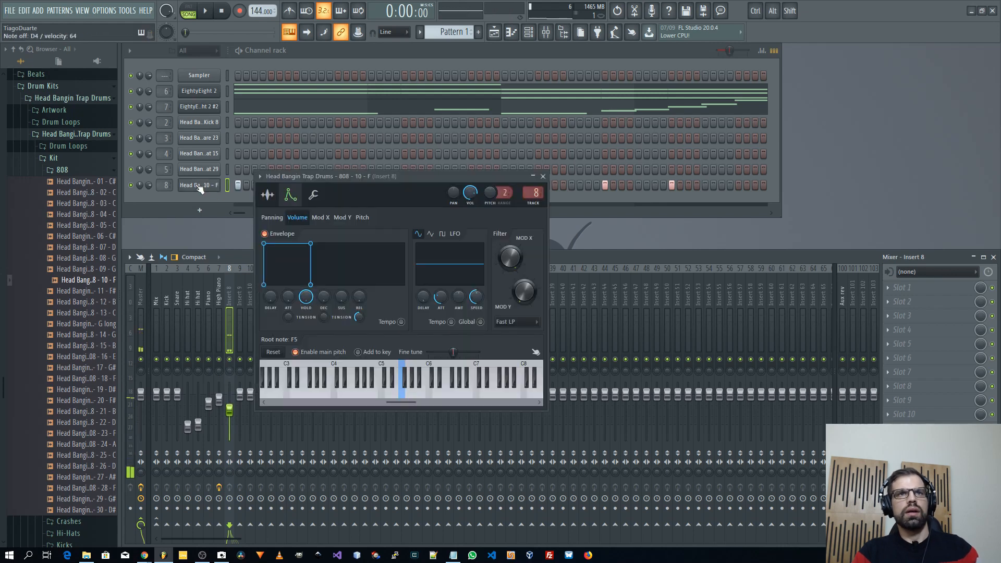
click(314, 195)
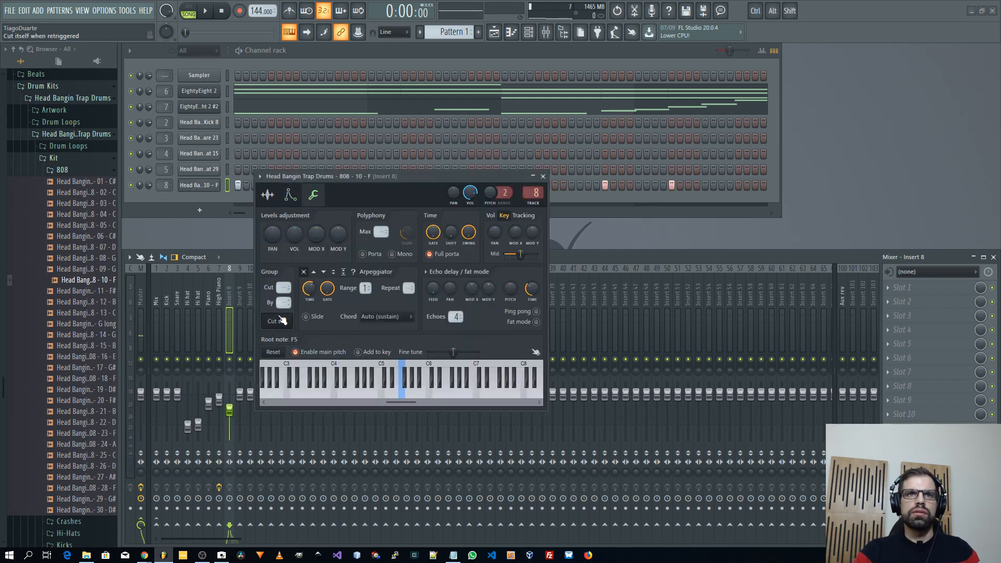
click(533, 177)
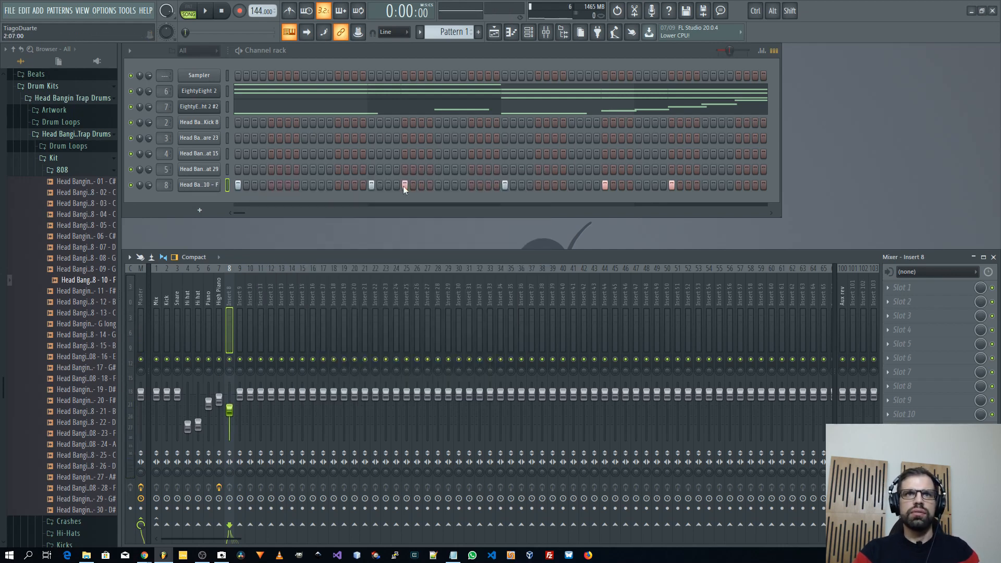
- Open the 808 channel's notes in the piano roll
right_click(200, 185)
click(243, 185)
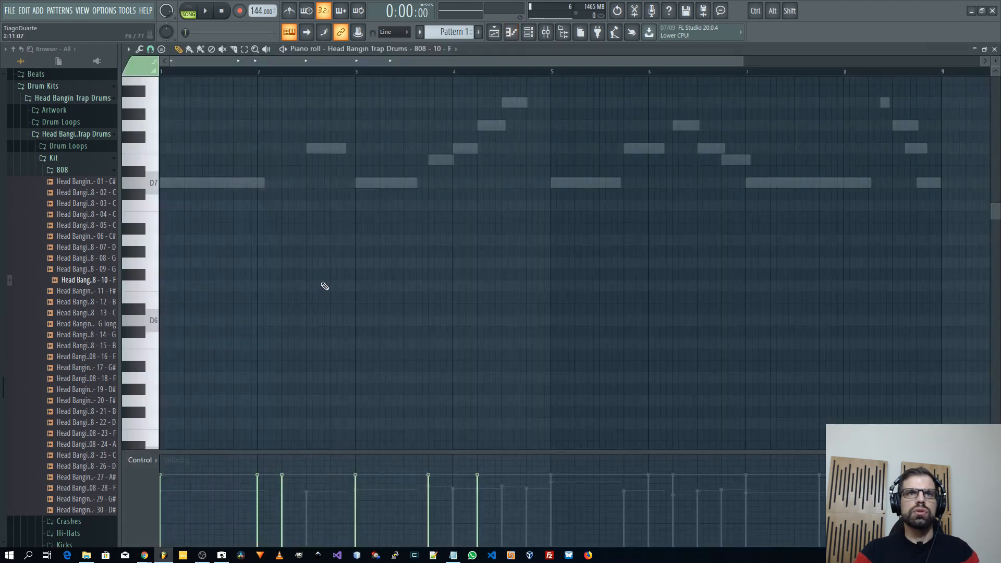
scroll(321, 287, down, 7)
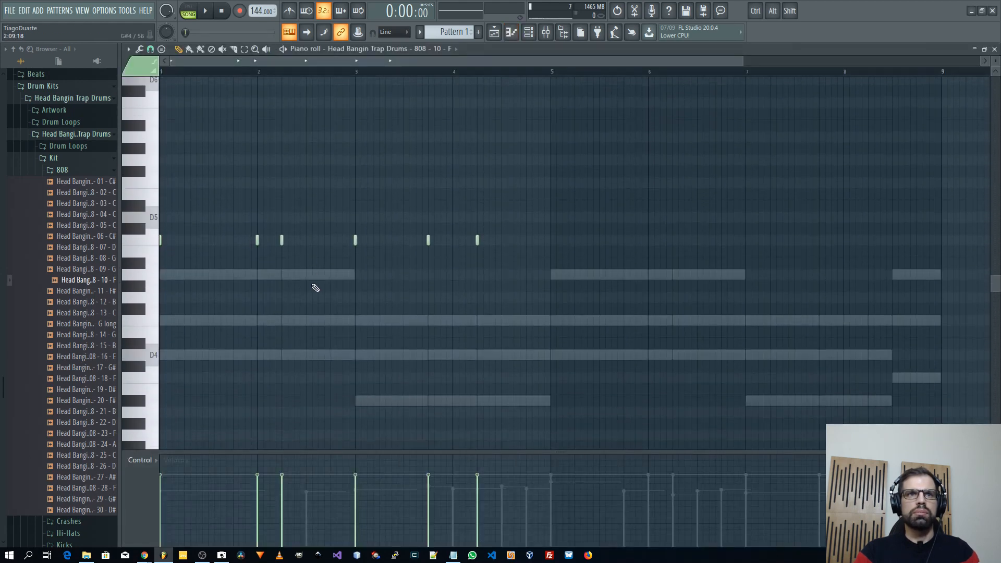
key(Up)
key(Up)
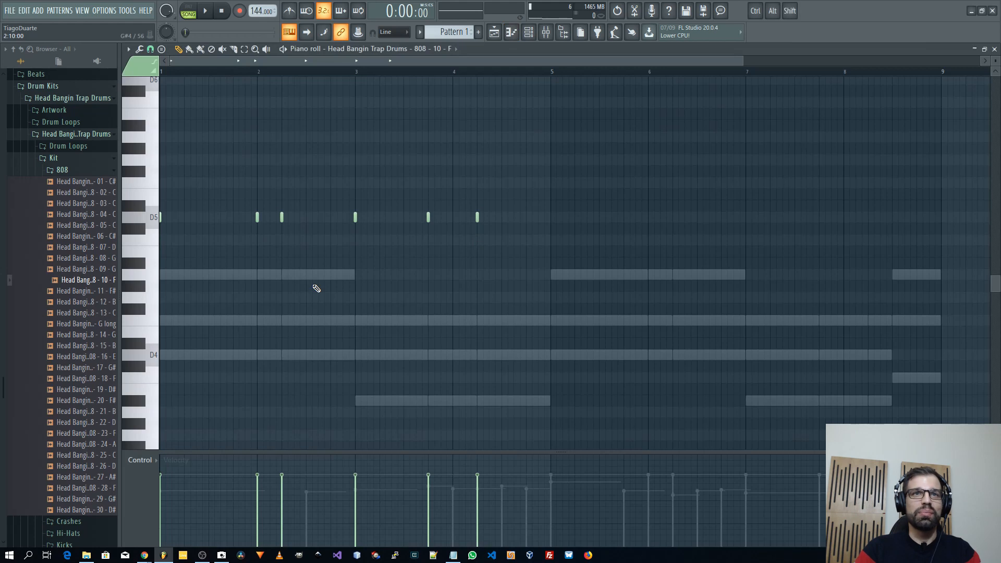
key(Down)
key(Down)
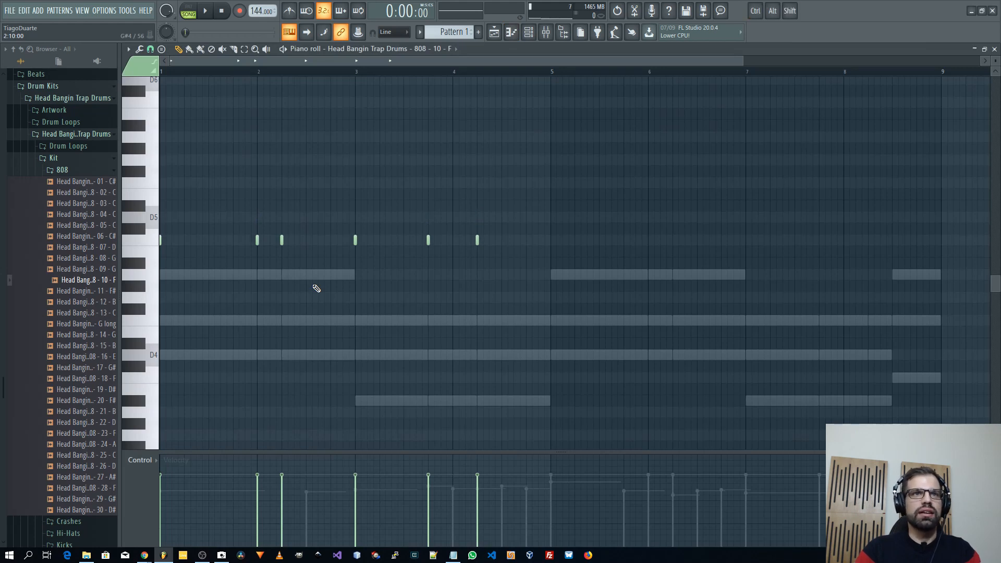
- Transpose all the 808 notes up two semitones to D5 and audition them
drag(512, 223, 172, 256)
key(Up)
key(Up)
key(ctrl+d)
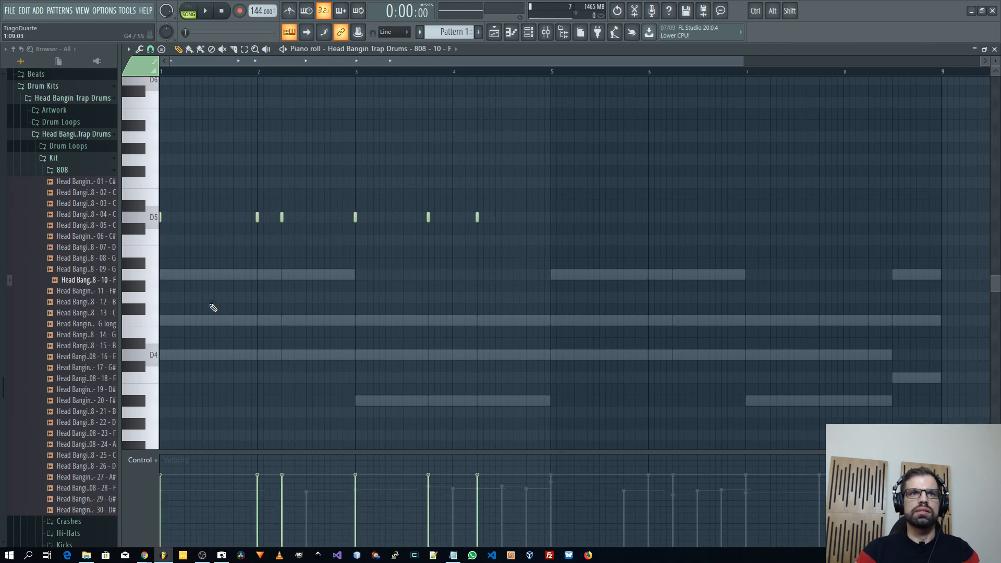
key(space)
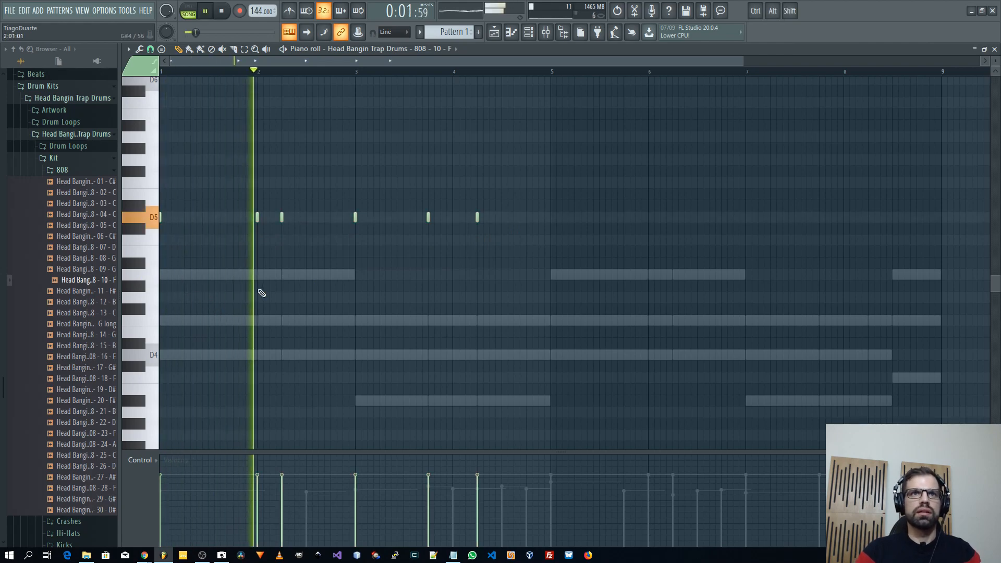
key(space)
- Lower the three 808 notes in bars 3 and 4 to A#4 and play the pattern back
drag(348, 201, 506, 244)
key(ctrl+Down)
key(shift+Down)
key(shift+Down)
key(shift+Down)
key(ctrl+Up)
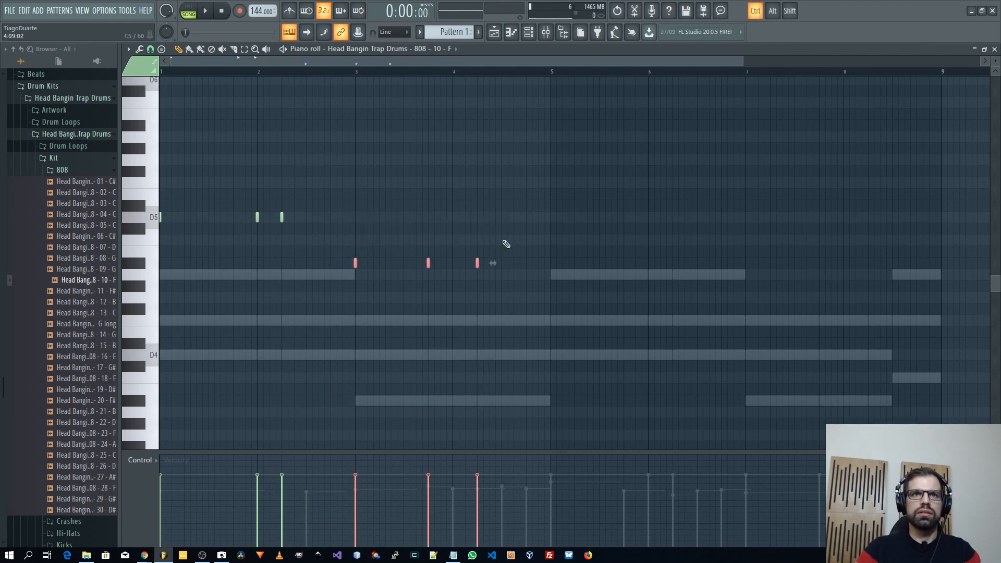
key(ctrl+d)
key(space)
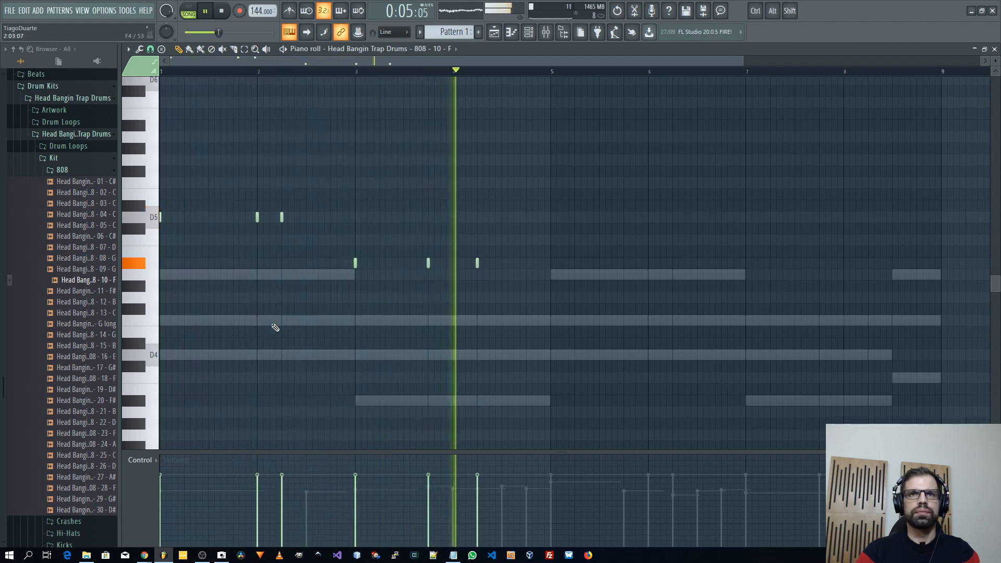
key(space)
- Duplicate the four-bar 808 phrase from bar 5 and add a C5 note halfway through bar 8
drag(530, 314, 160, 142)
drag(161, 216, 550, 217)
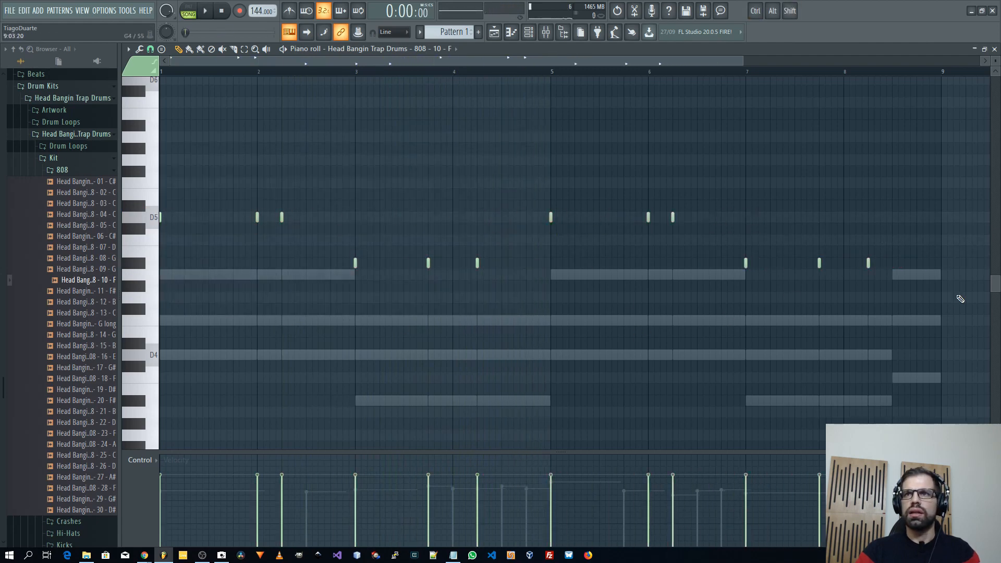
mouse_move(869, 262)
mouse_down()
mouse_move(903, 360)
mouse_move(892, 380)
mouse_up()
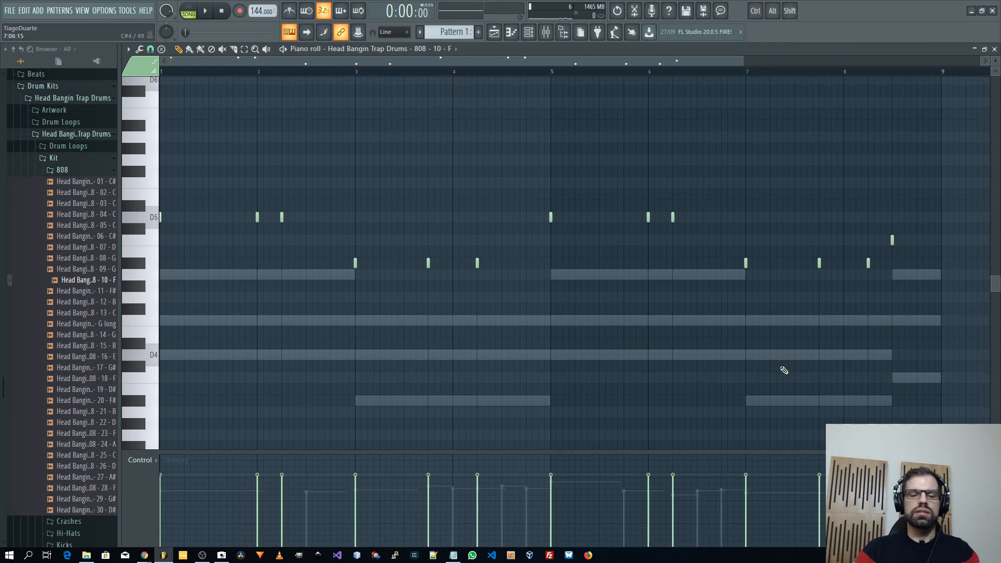
- Lengthen the 808 notes so each reaches the next one, and extend the last C5 note to bar 9
key(ctrl+l)
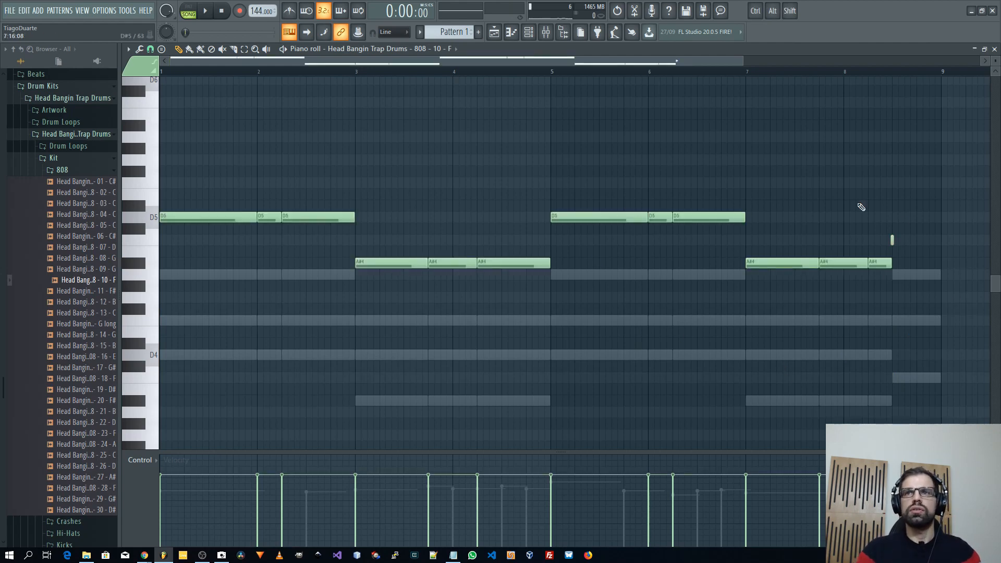
drag(892, 241, 946, 219)
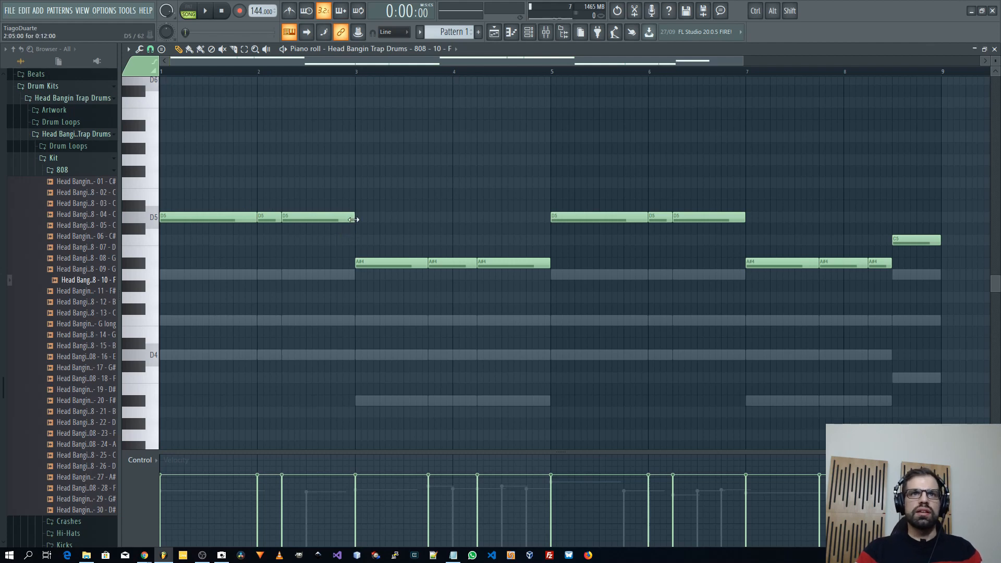
- Try shortening the third D5 note in bar 2 and play the pattern back
drag(353, 219, 312, 223)
key(space)
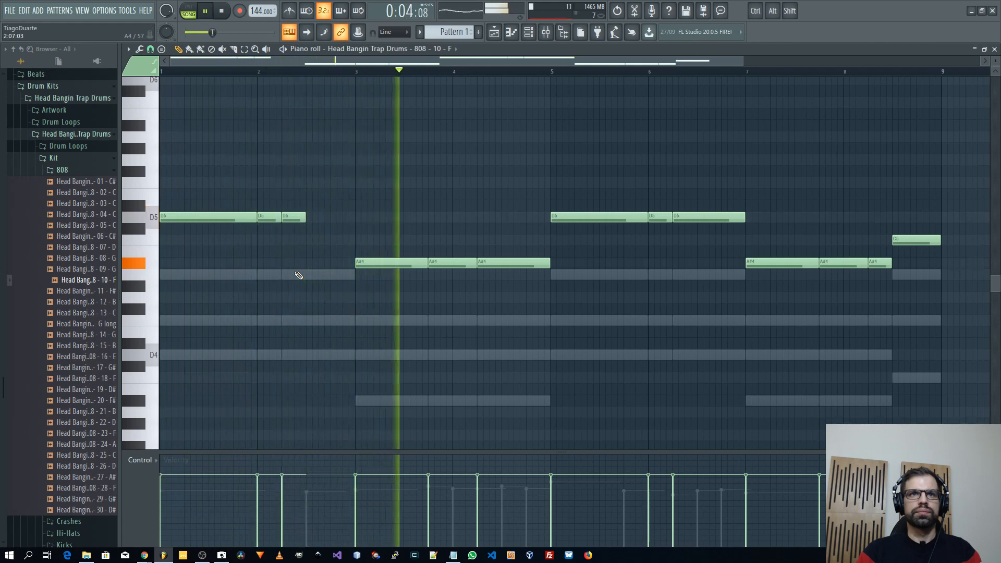
key(space)
drag(306, 218, 345, 221)
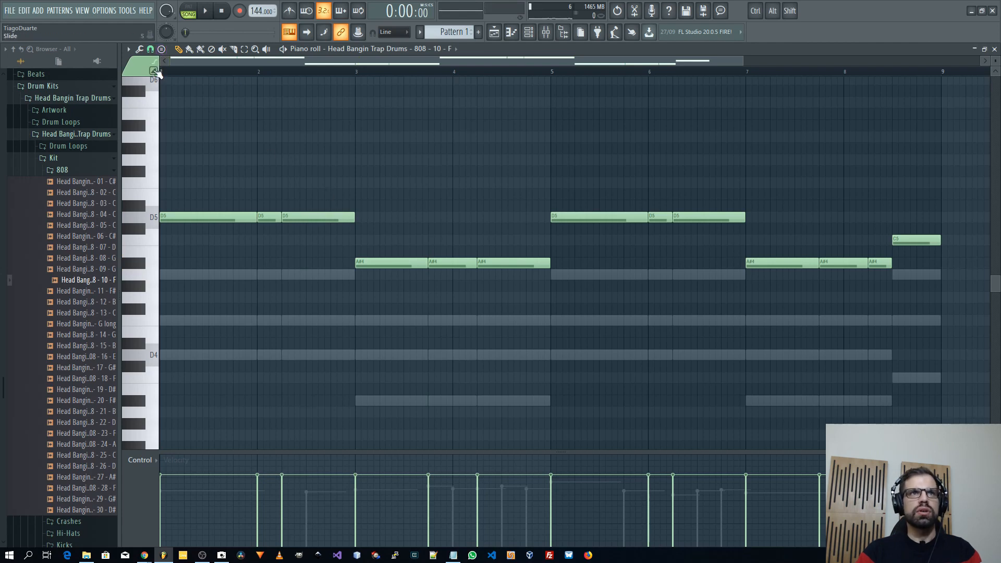
- Add a D4 slide note over the last beat of bar 2, ending at bar 3, and audition it
click(337, 357)
drag(360, 358, 365, 357)
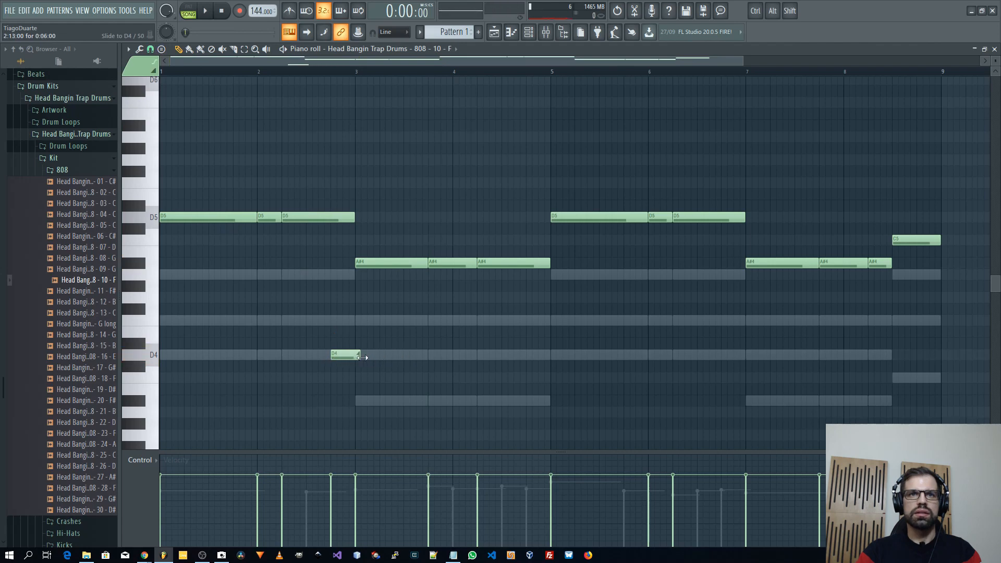
key(space)
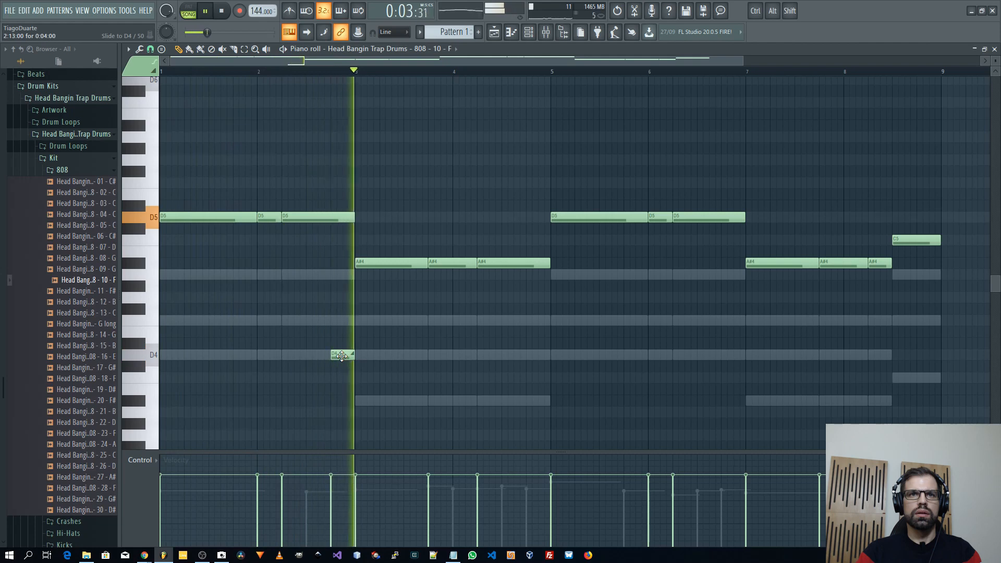
key(space)
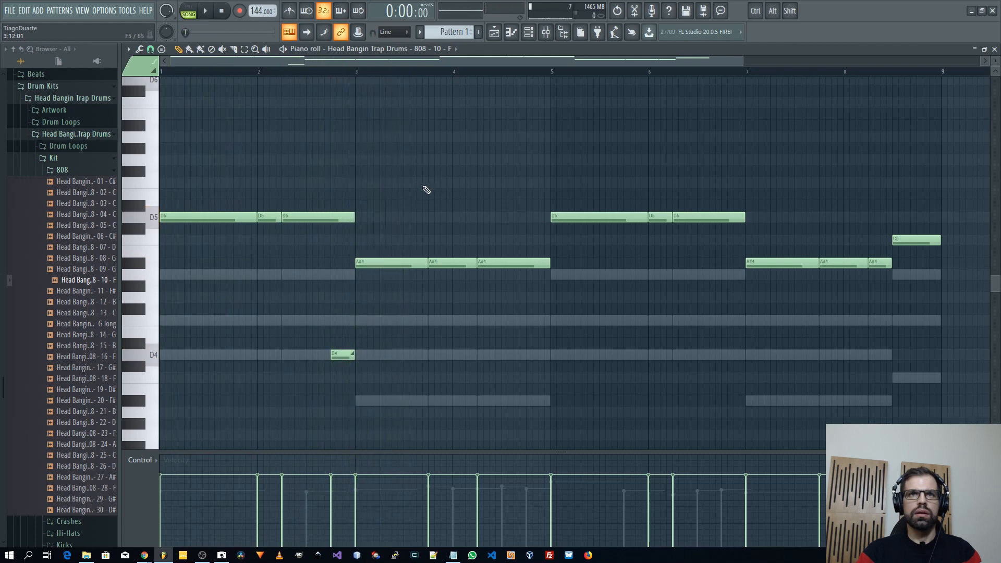
- Add three short A#5 slide notes, at the ends of the three A#4 notes in bars 3 and 4, and start playback
mouse_move(425, 188)
mouse_down()
mouse_move(433, 184)
mouse_move(414, 100)
mouse_move(422, 80)
mouse_up()
scroll(454, 209, up, 3)
drag(422, 148, 425, 203)
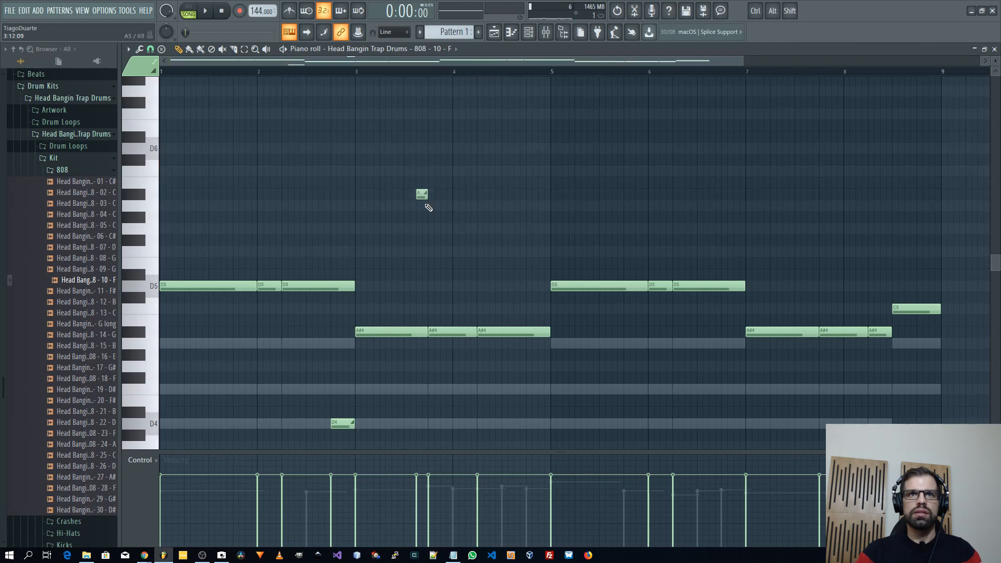
click(468, 195)
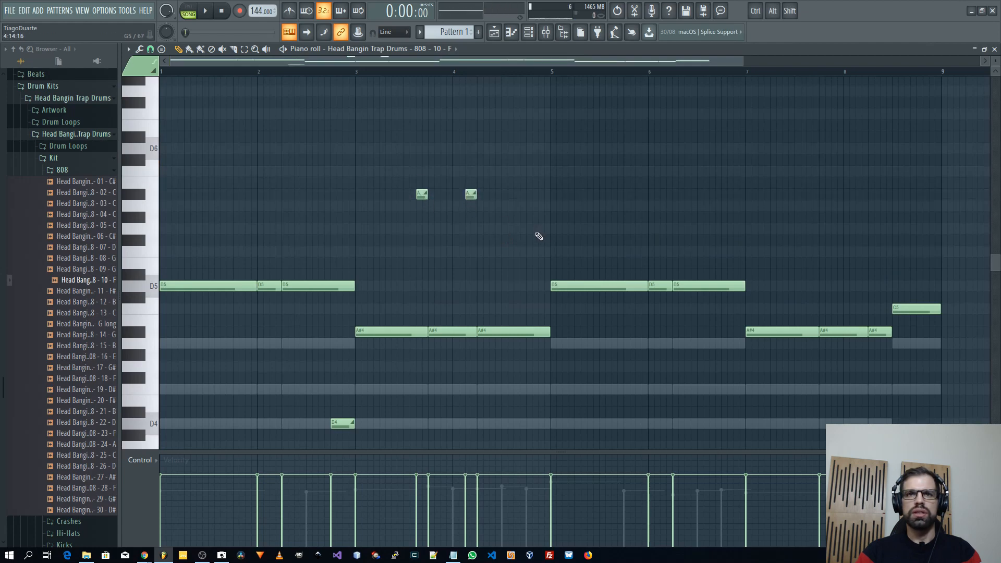
key(space)
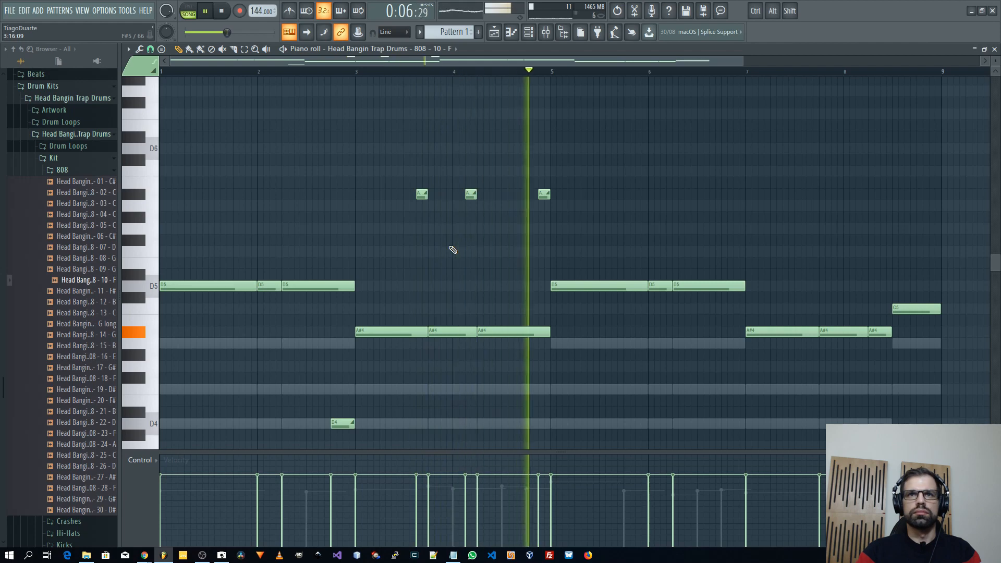
- Move the slide note at the end of bar 4 down to F4 and restart playback
drag(559, 183, 519, 256)
key(ctrl+Down)
key(space)
scroll(569, 237, down, 5)
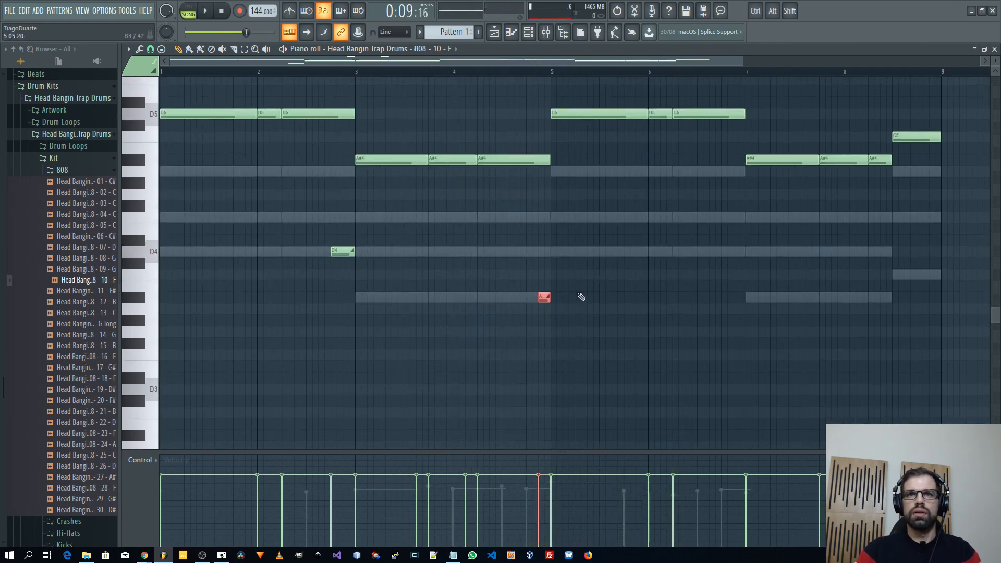
drag(542, 299, 540, 242)
scroll(470, 253, up, 4)
key(space)
- Try raising the two A#5 slide notes an octave to A#6 and listen to the pattern
drag(503, 133, 414, 195)
scroll(495, 208, up, 2)
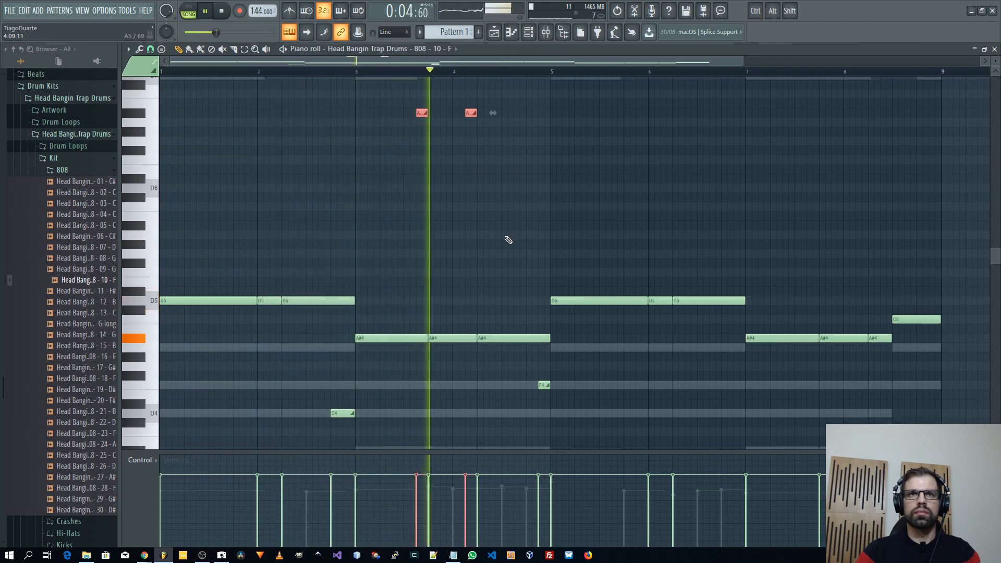
key(ctrl+Down)
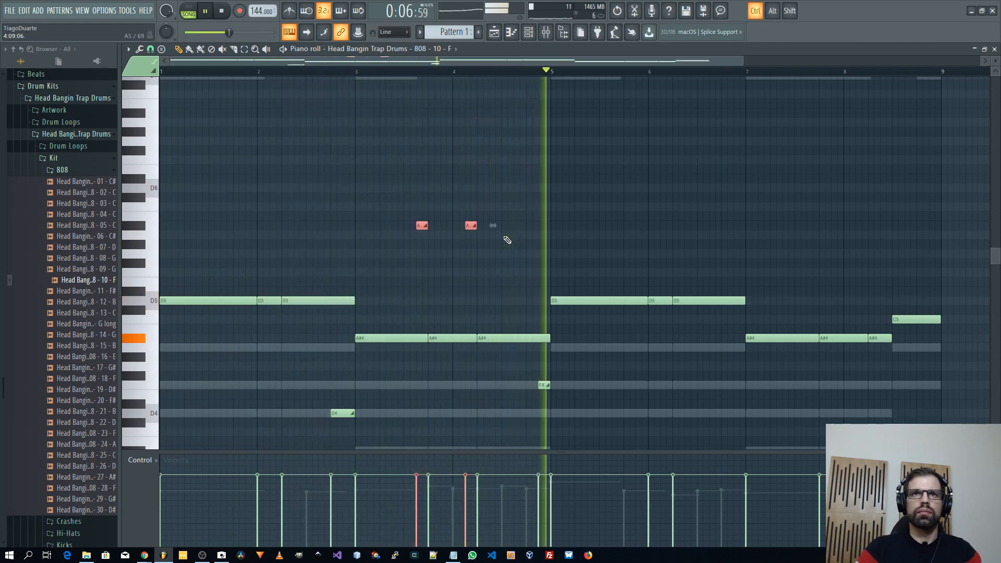
key(space)
key(space)
right_click(605, 237)
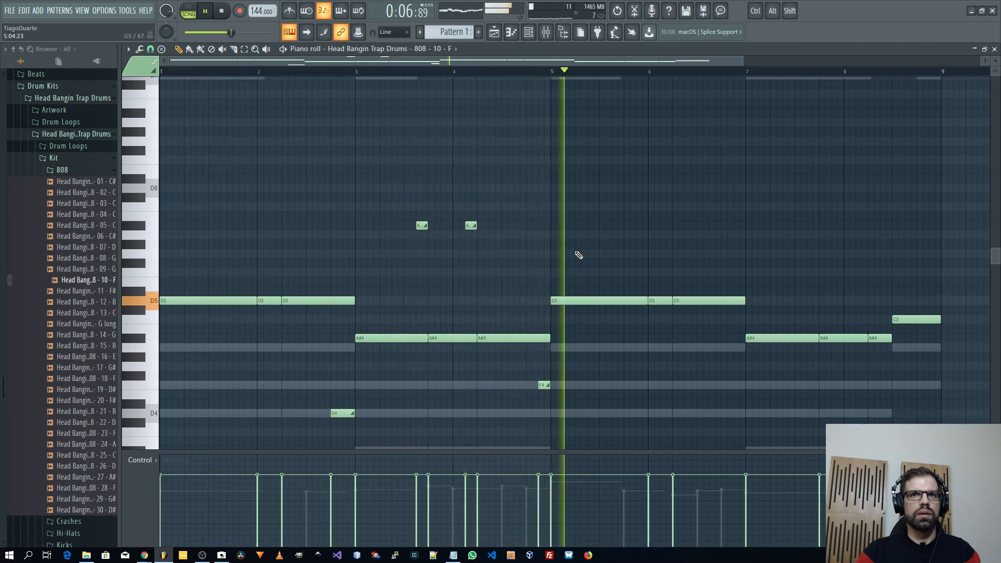
key(space)
- Lower the two A#5 slide notes to F4, and move the one in bar 4 further down to D4
ctrl+drag(501, 194, 371, 255)
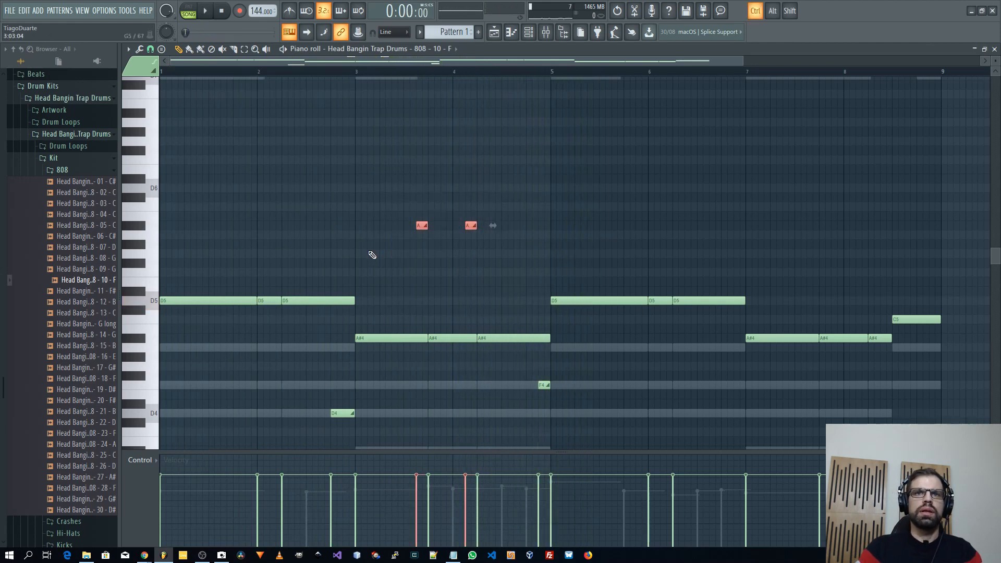
key(ctrl+Down)
key(shift+Down)
key(shift+Down)
key(shift+Down)
key(shift+Down)
key(shift+Down)
click(445, 213)
scroll(454, 299, down, 3)
drag(466, 303, 469, 330)
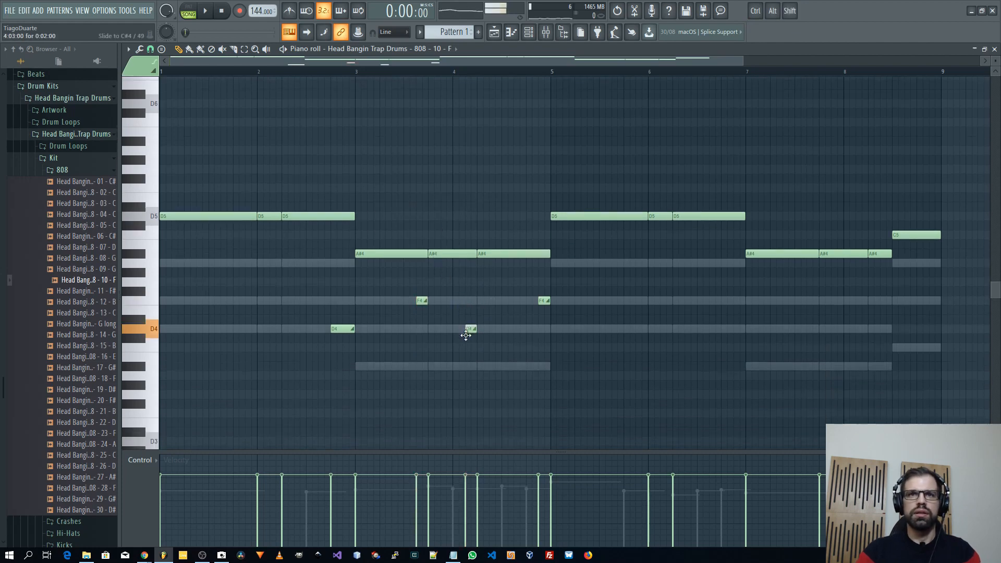
- Lower the slide note at the end of bar 4 to A#3, listen to it, and lengthen it with an earlier start
drag(543, 301, 541, 370)
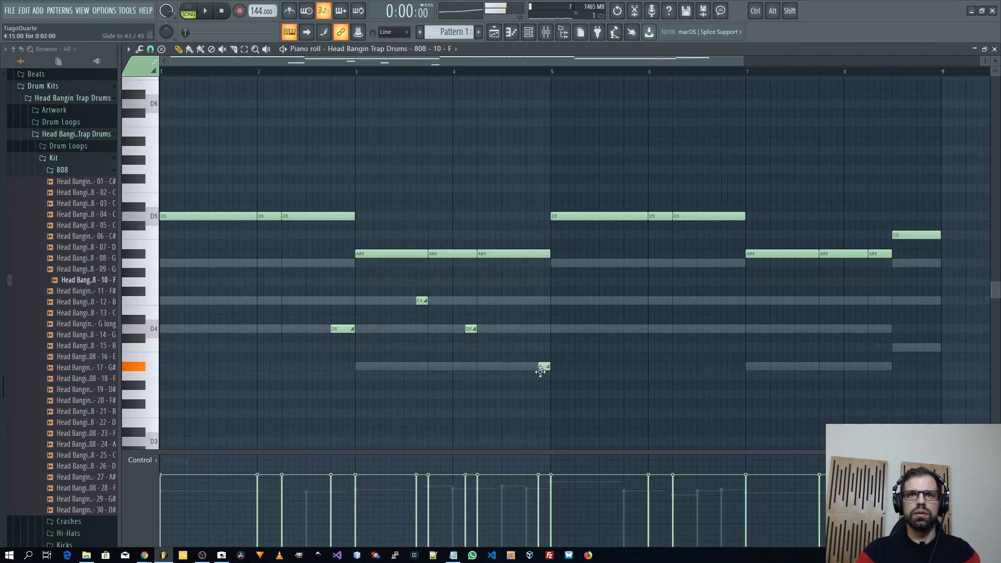
key(space)
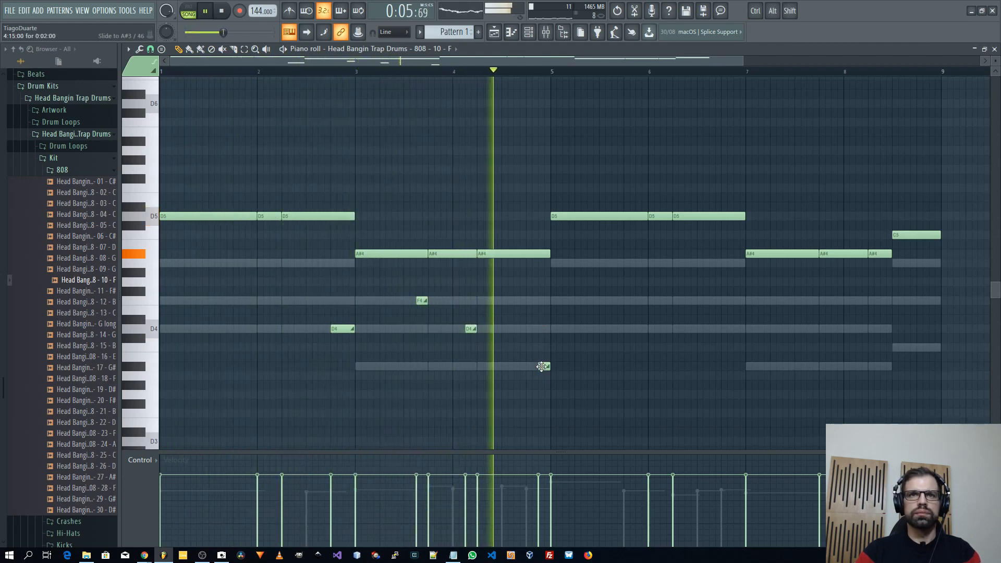
key(space)
mouse_move(542, 366)
mouse_down()
mouse_move(506, 366)
mouse_move(524, 367)
mouse_up()
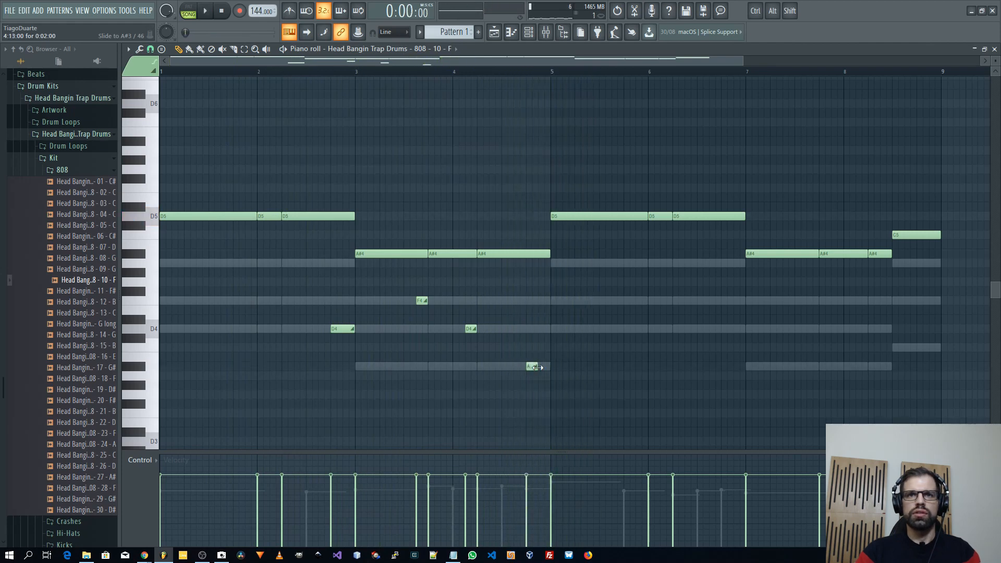
- Copy the four slide notes into bars 6 to 8, set the last three to D4, F4 and C6, and play the pattern
drag(586, 423, 337, 315)
drag(342, 357, 735, 360)
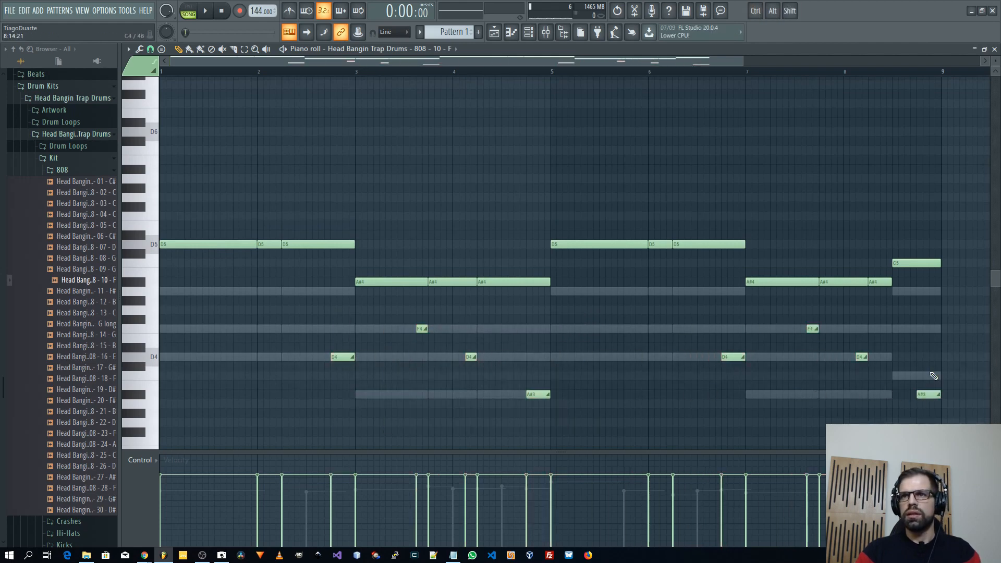
key(ctrl+Up)
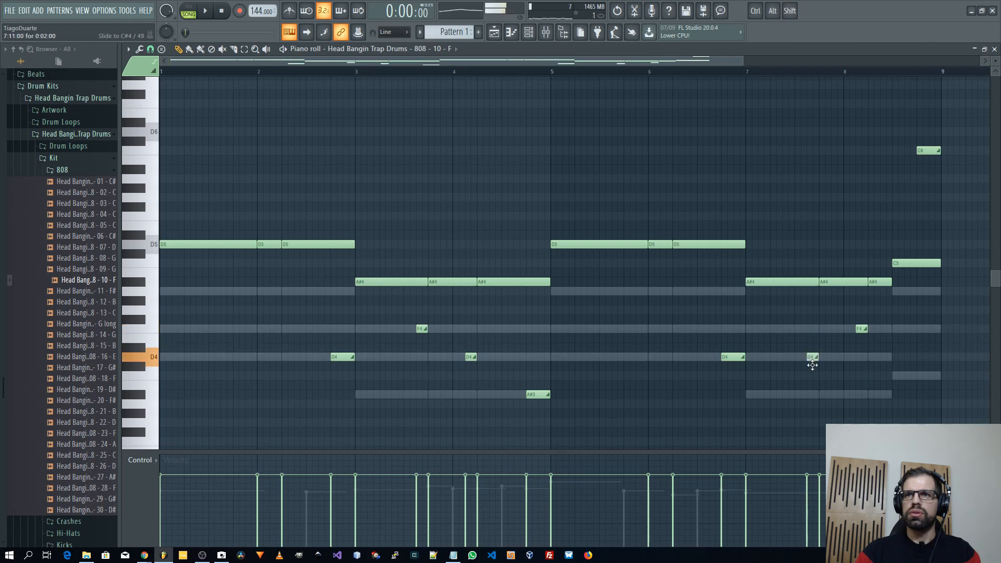
key(space)
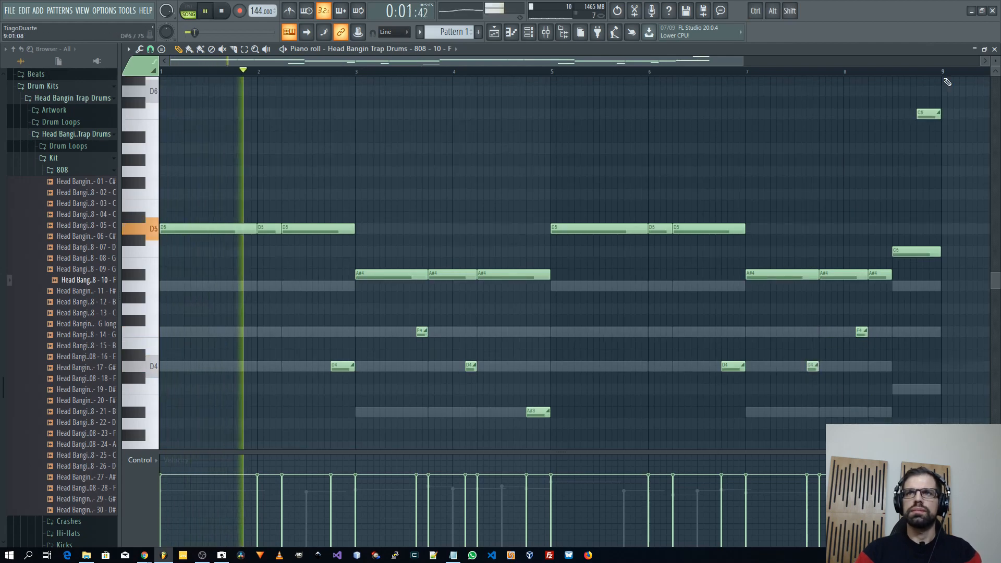
- Set the level of mixer insert 8 to about -7.5 dB and route it only to the Mix track
key(F7)
click(235, 409)
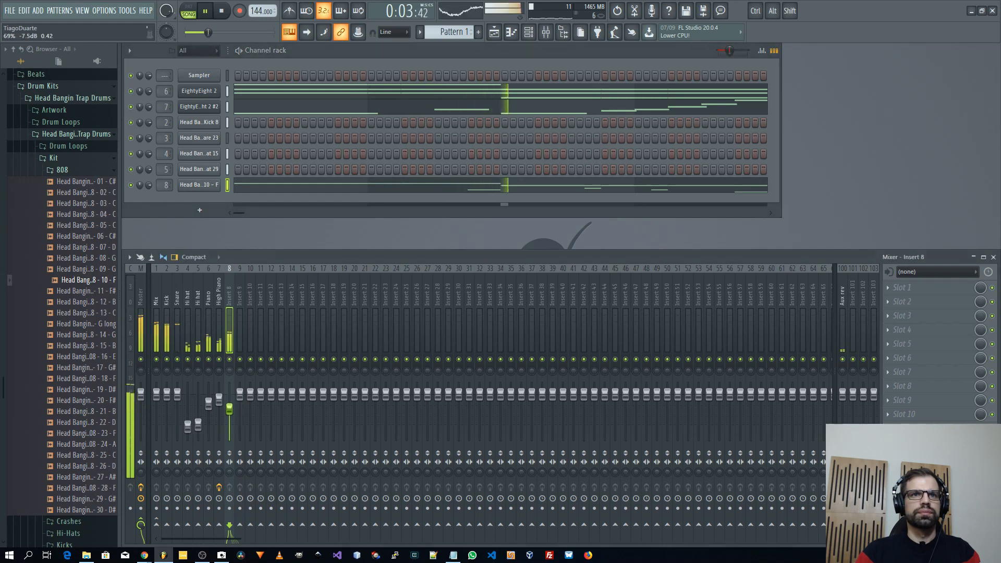
right_click(158, 526)
click(199, 509)
- Name mixer insert 8 "808" and load Fruity Fast Dist in its second effect slot
double_click(228, 293)
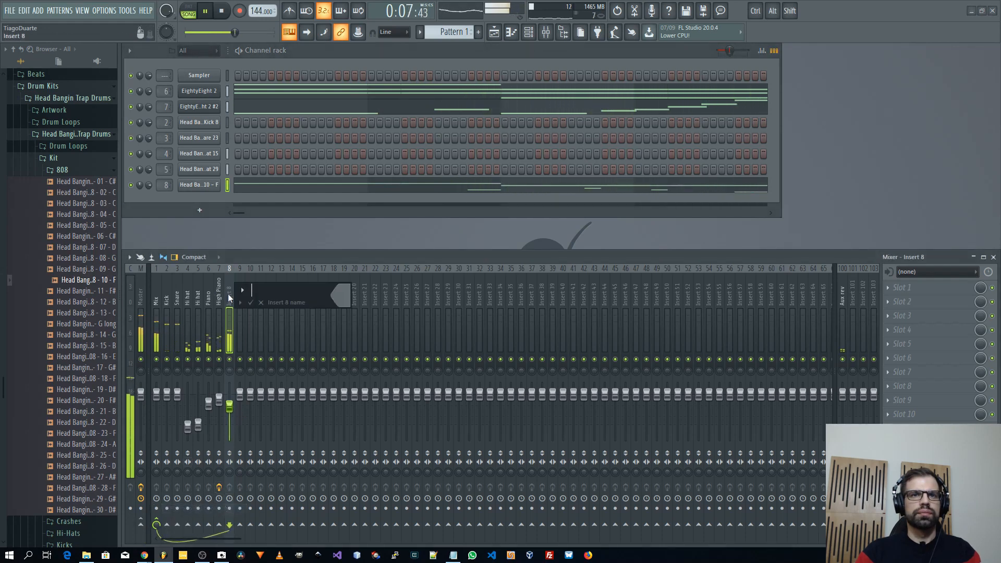
key(Return)
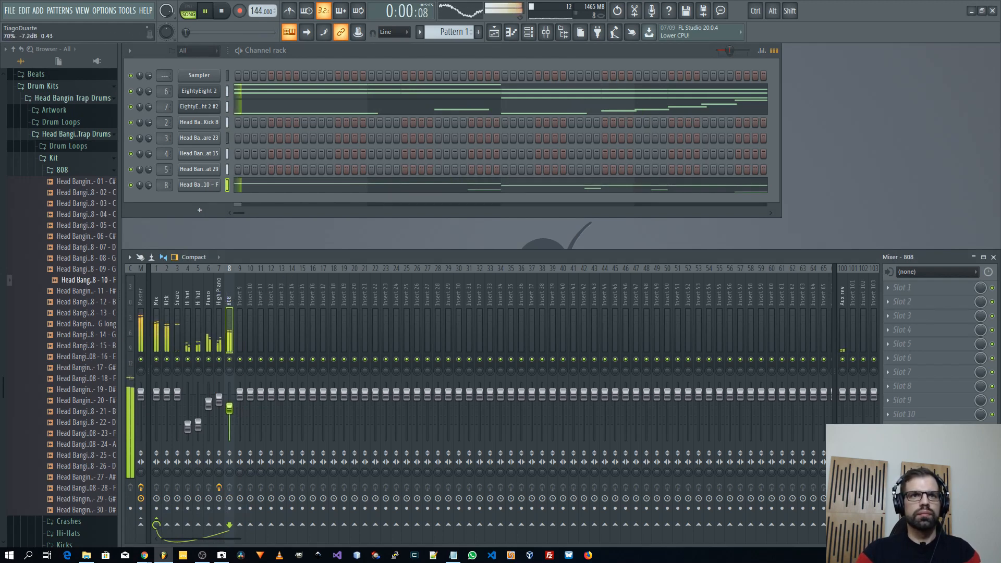
click(924, 305)
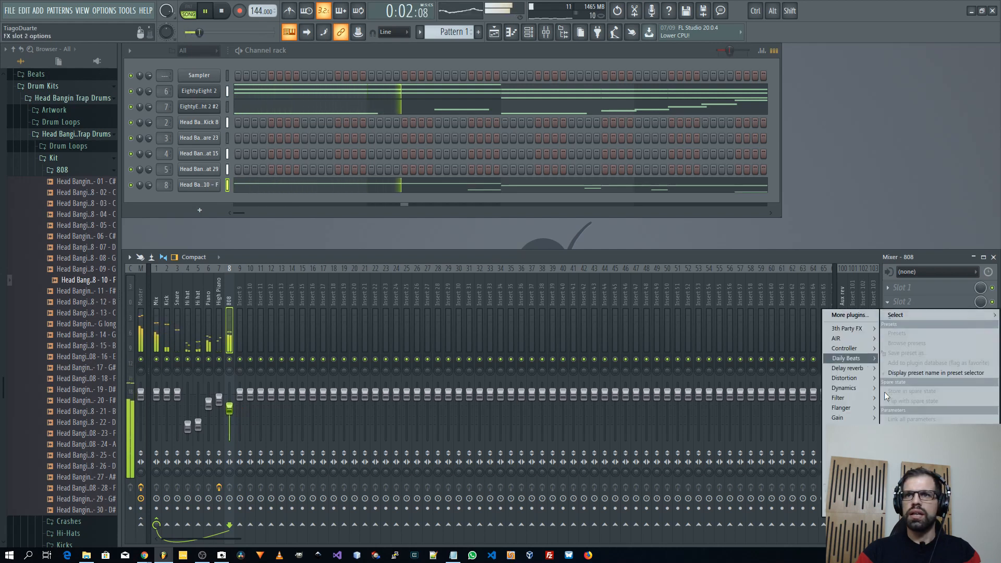
mouse_move(850, 379)
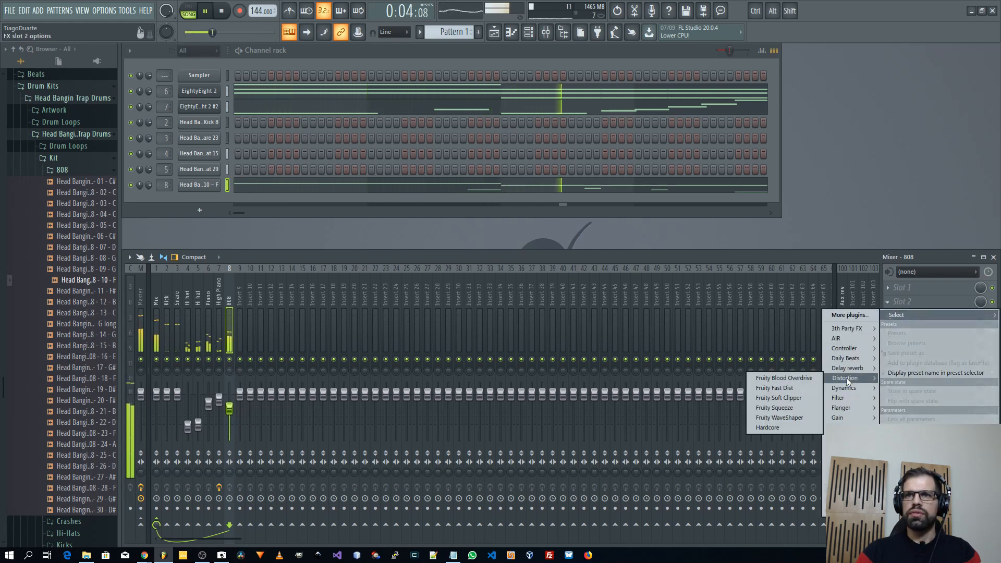
click(776, 388)
drag(127, 97, 461, 256)
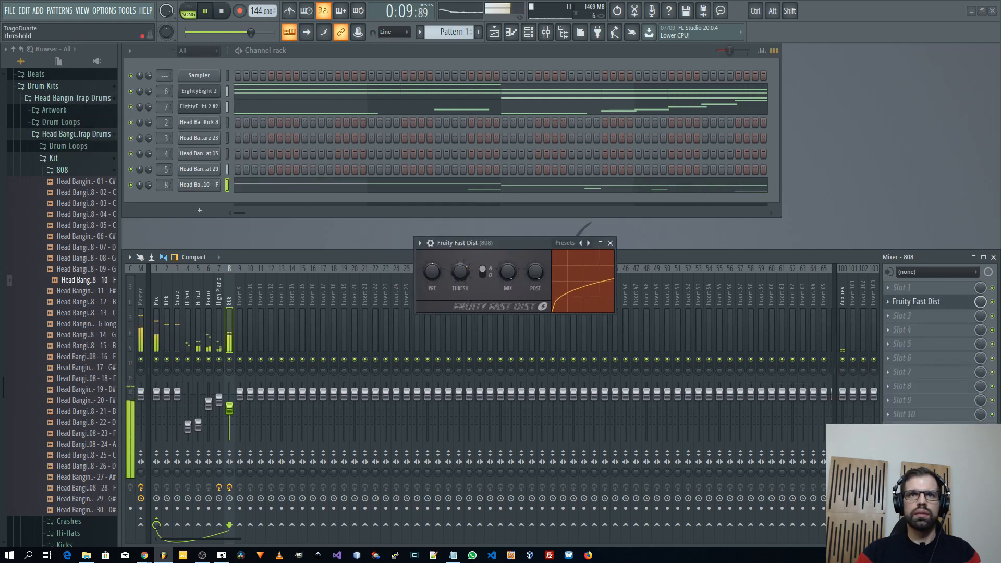
click(610, 243)
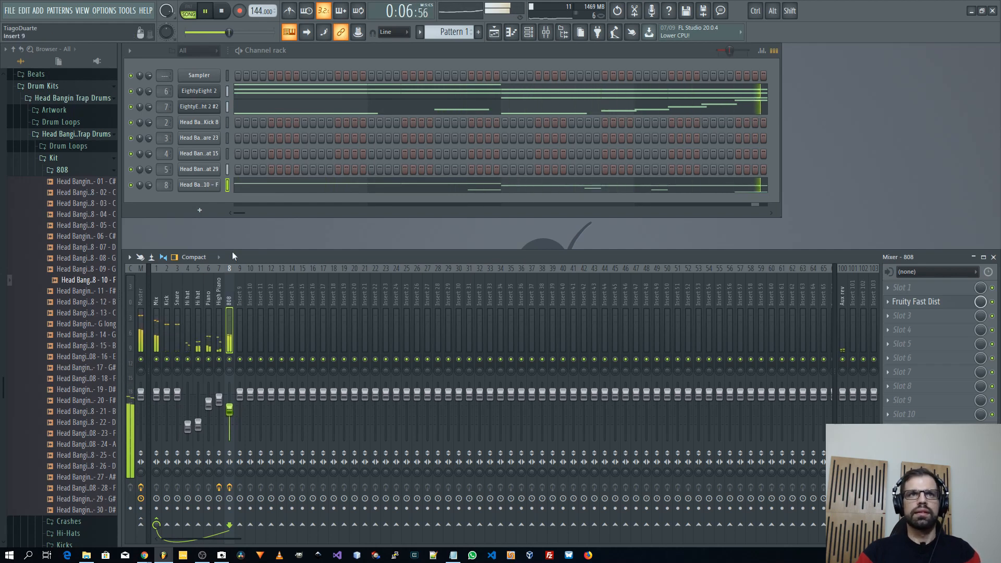
- Collapse the browser folders and rename the EightyEight 2 chord channel as Piano
click(57, 158)
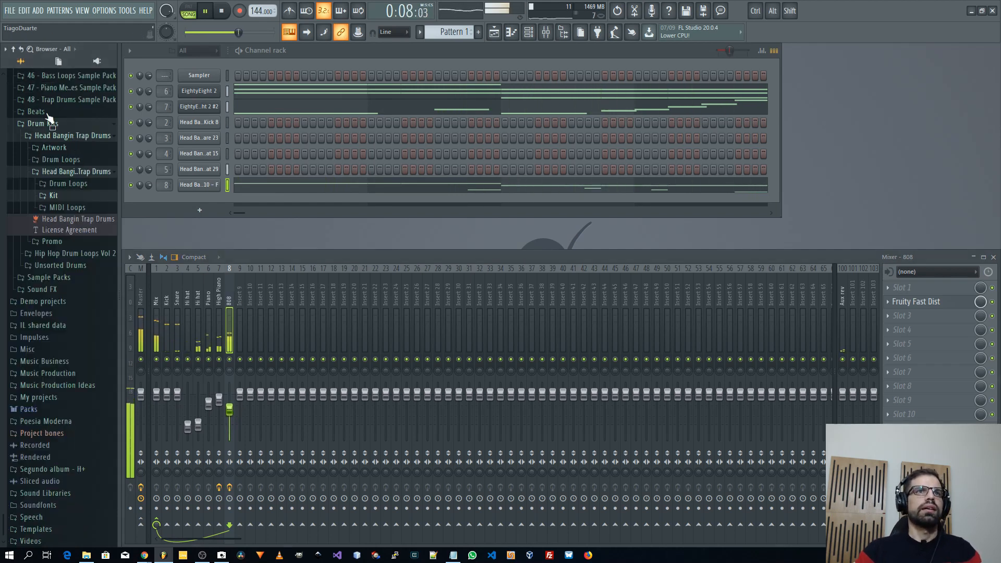
click(13, 49)
middle_click(186, 90)
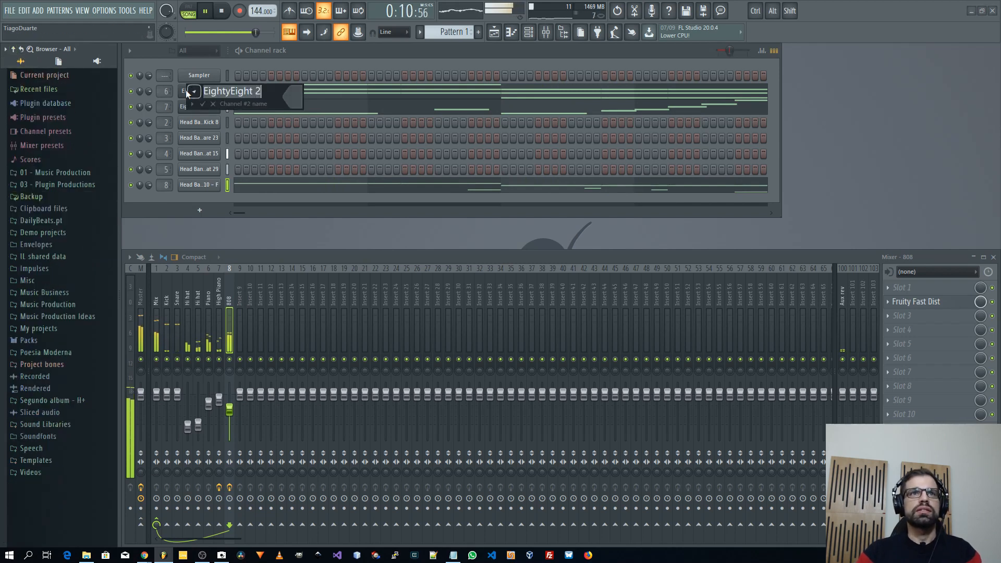
text(Piano)
key(Return)
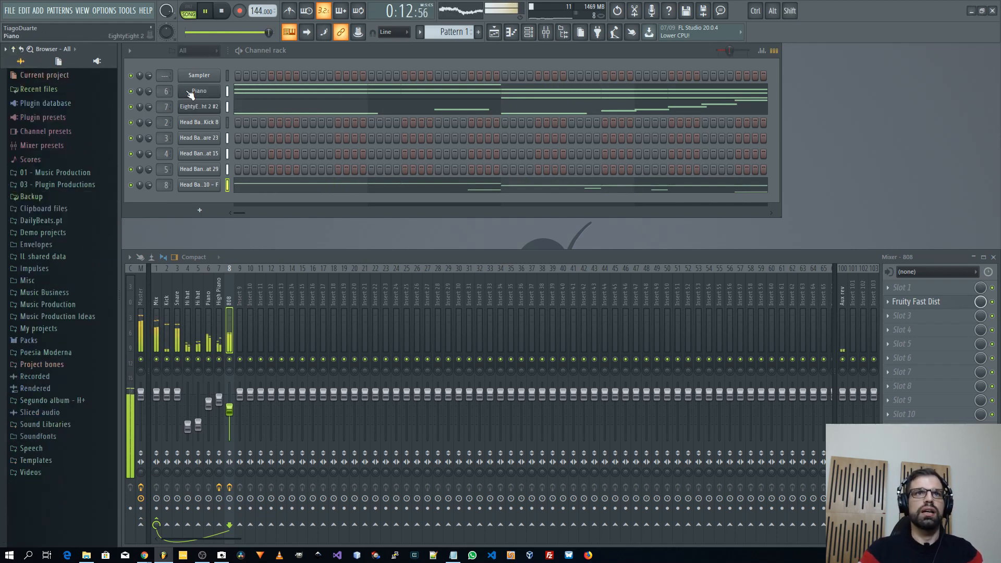
- Rename the second EightyEight channel as High Piano and the 808 sample channel as 808
middle_click(187, 107)
text(Hi)
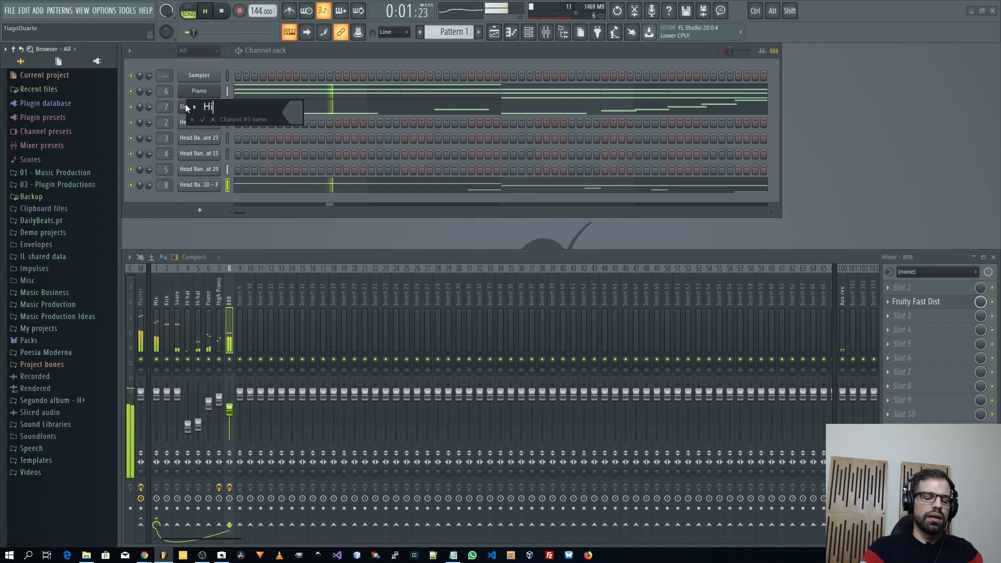
text(gh Piano)
key(Return)
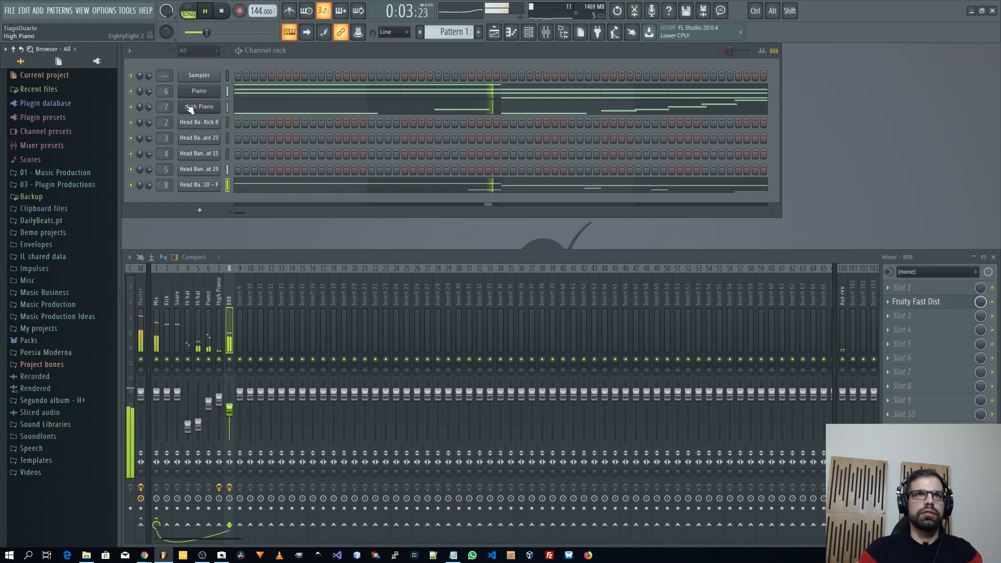
middle_click(197, 185)
text(808)
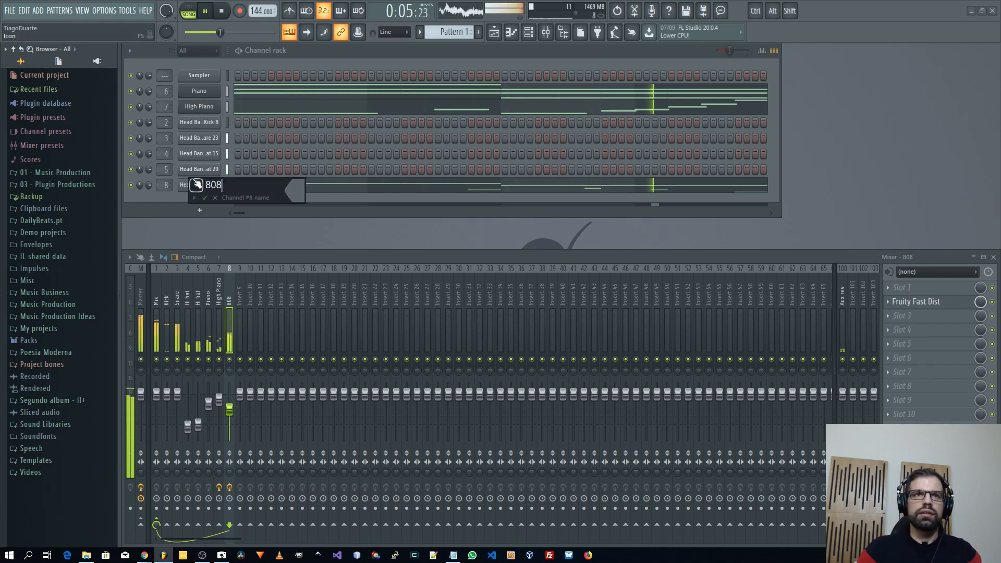
key(Return)
- Split Pattern 1 by channel and open the playlist
click(455, 27)
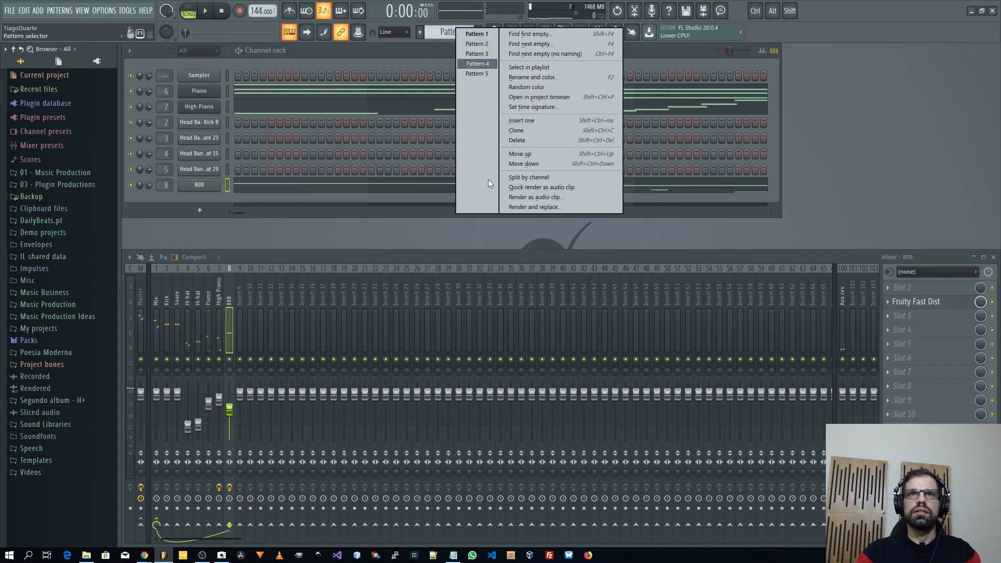
click(528, 179)
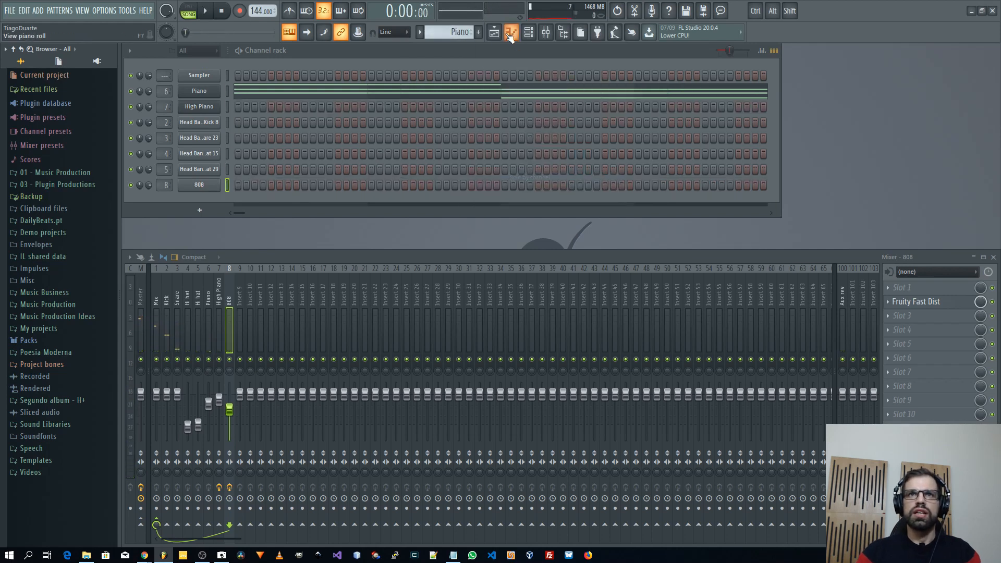
click(494, 32)
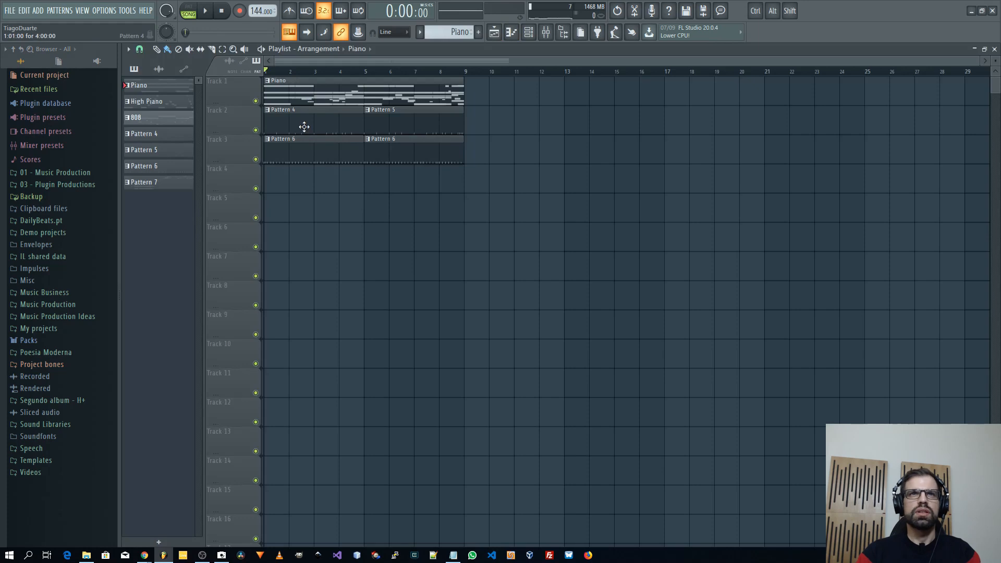
- Rename Pattern 4 as Drums, Pattern 5 as Drums 2 and Pattern 6 as Hi hats
key(F2)
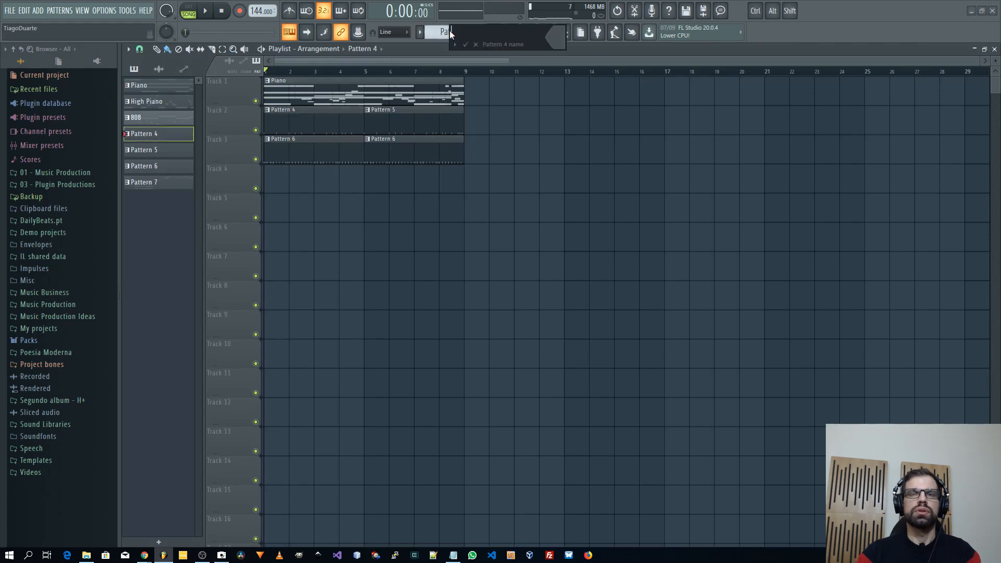
text(Drums)
key(Return)
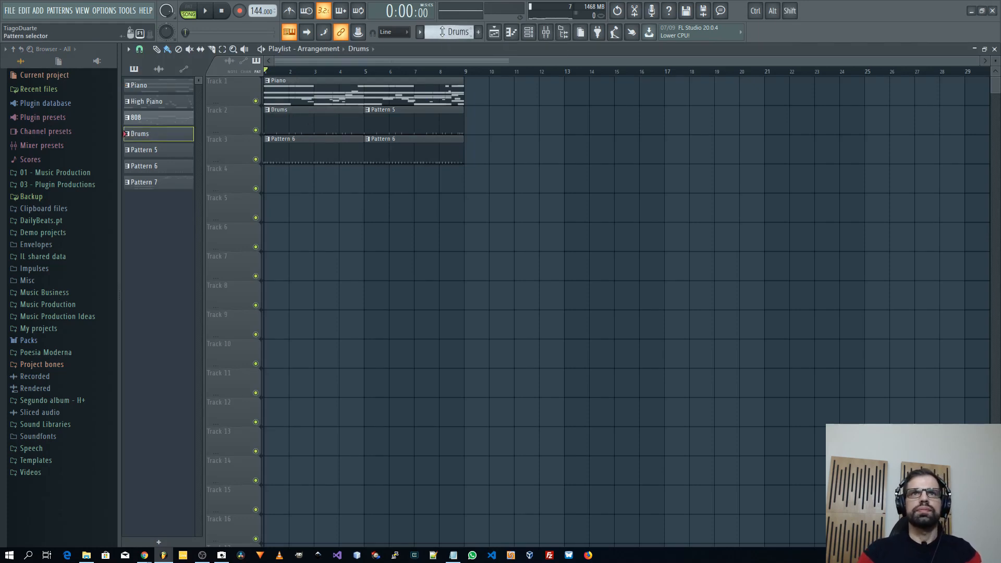
key(F2)
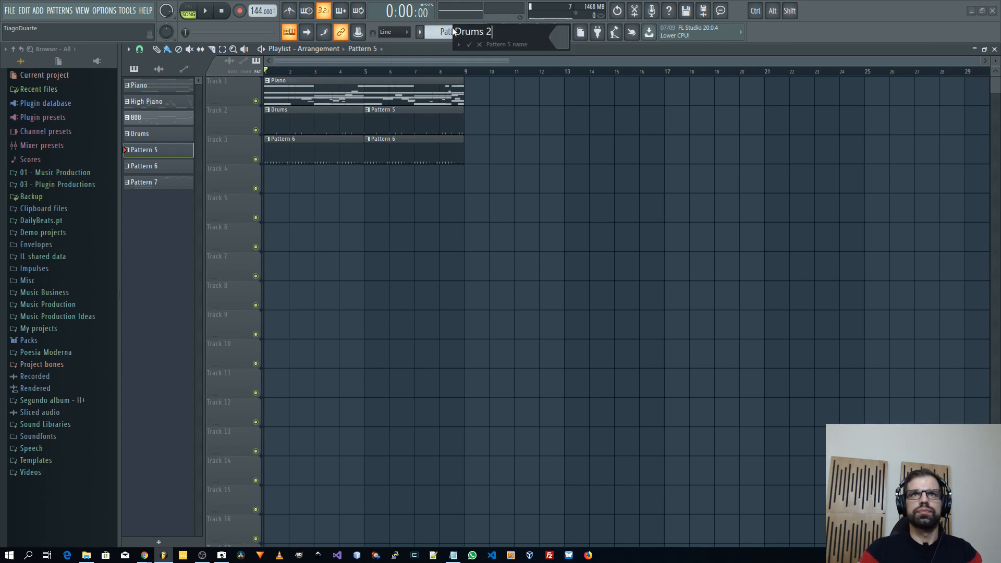
key(Return)
key(F2)
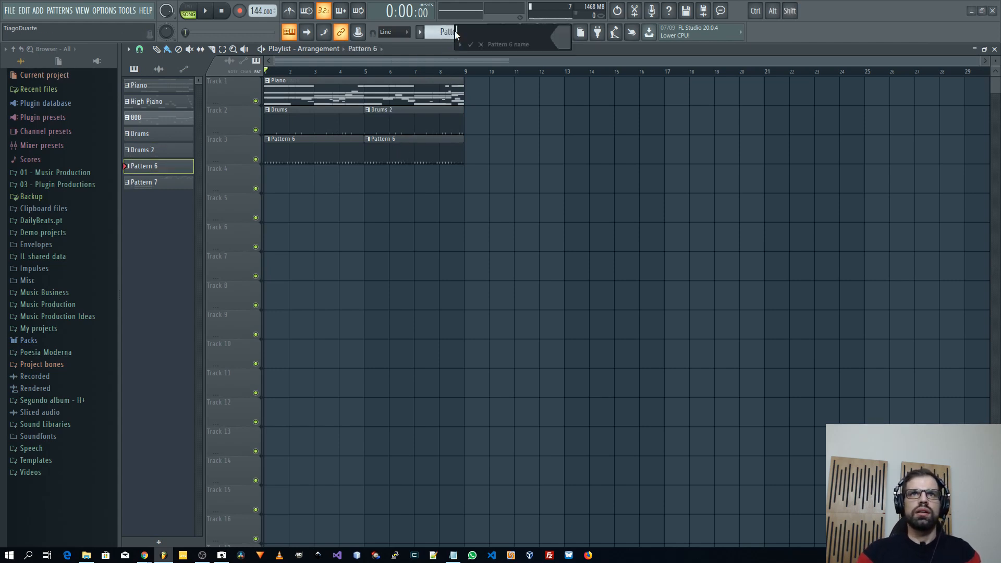
text(Hi hats)
key(Return)
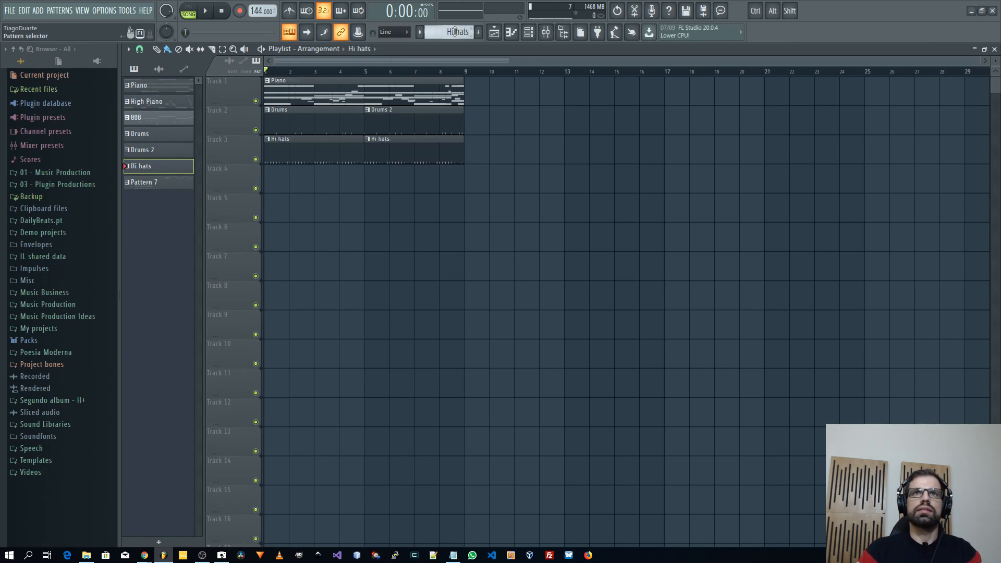
- Arrange the clips on separate tracks: Drums on Track 1, Hi hats on 2, Piano on 3, 808 on 4 and High Piano on 5
drag(300, 93, 275, 198)
drag(295, 81, 289, 210)
drag(289, 105, 289, 250)
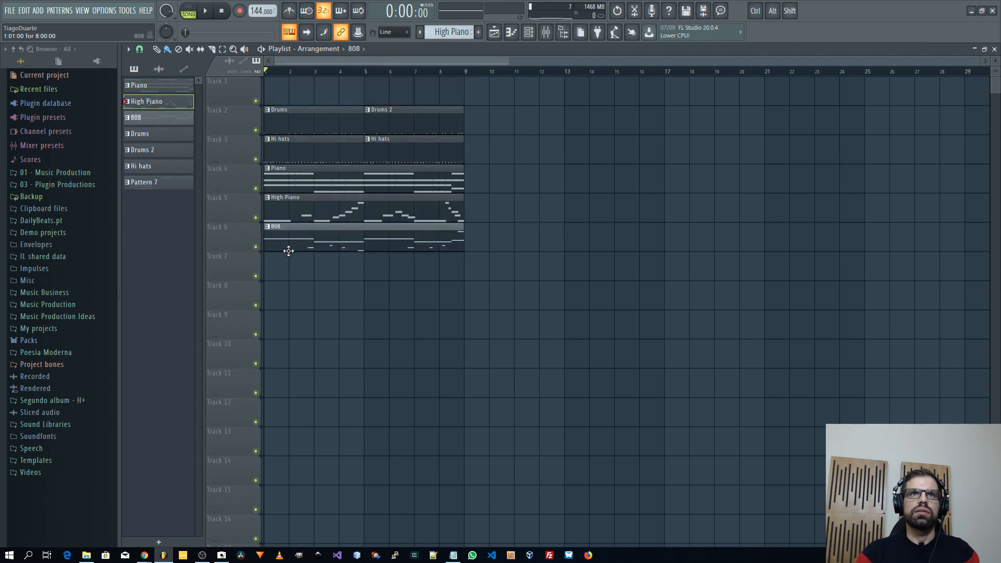
shift+scroll(237, 121, up, 1)
shift+scroll(237, 150, up, 2)
shift+scroll(237, 208, up, 1)
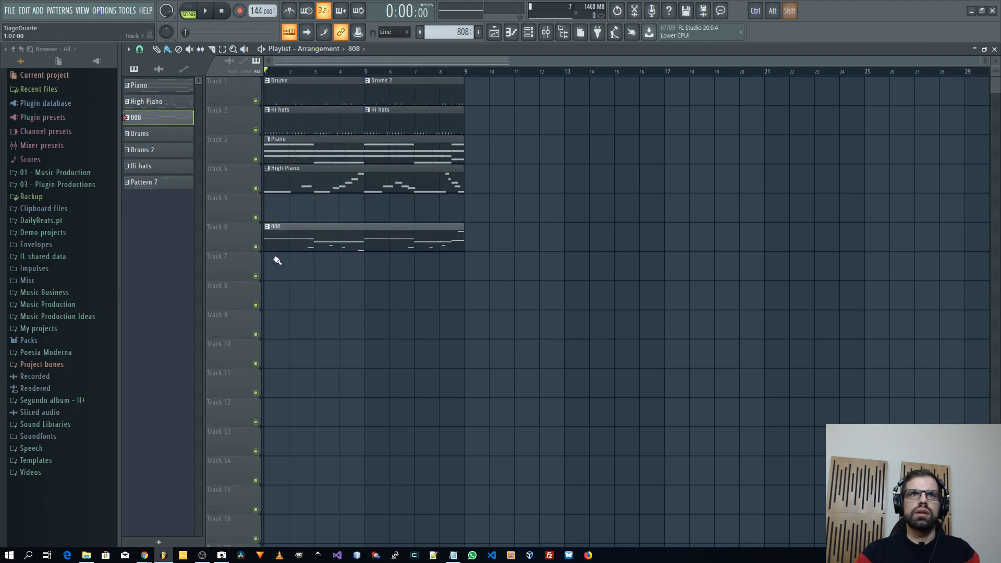
drag(301, 189, 276, 182)
- Duplicate all clips of the first eight bars so the copy starts at bar 9
ctrl+scroll(402, 287, up, 1)
ctrl+drag(548, 306, 264, 79)
mouse_move(297, 144)
shift+mouse_down()
mouse_move(571, 163)
mouse_move(539, 163)
shift+mouse_up()
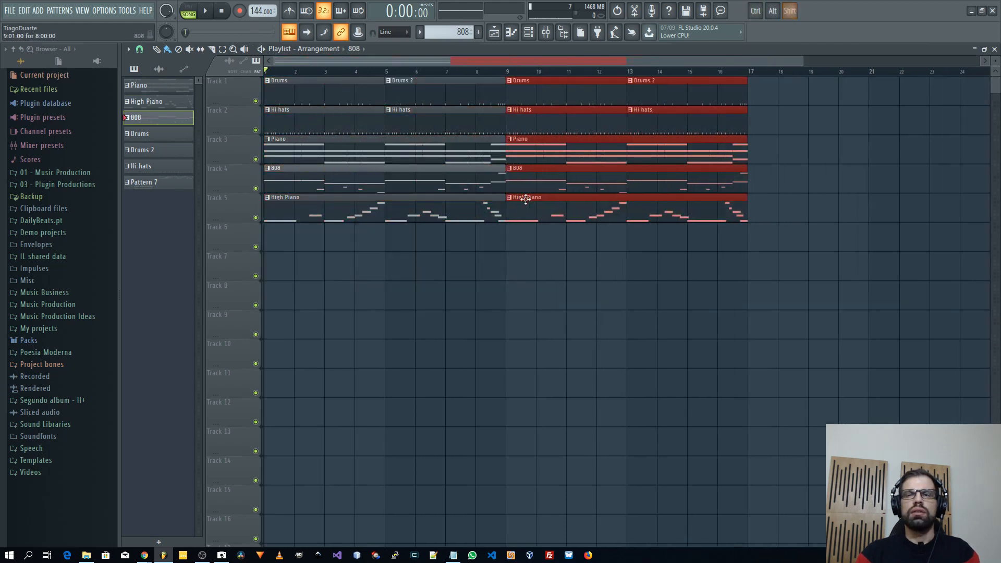
- Delete the drum, hi-hat, 808 and High Piano clips from bars 1 to 8, leaving only Piano, and start playback
ctrl+scroll(388, 249, down, 1)
right_click(378, 129)
right_click(345, 121)
right_click(343, 95)
right_click(365, 96)
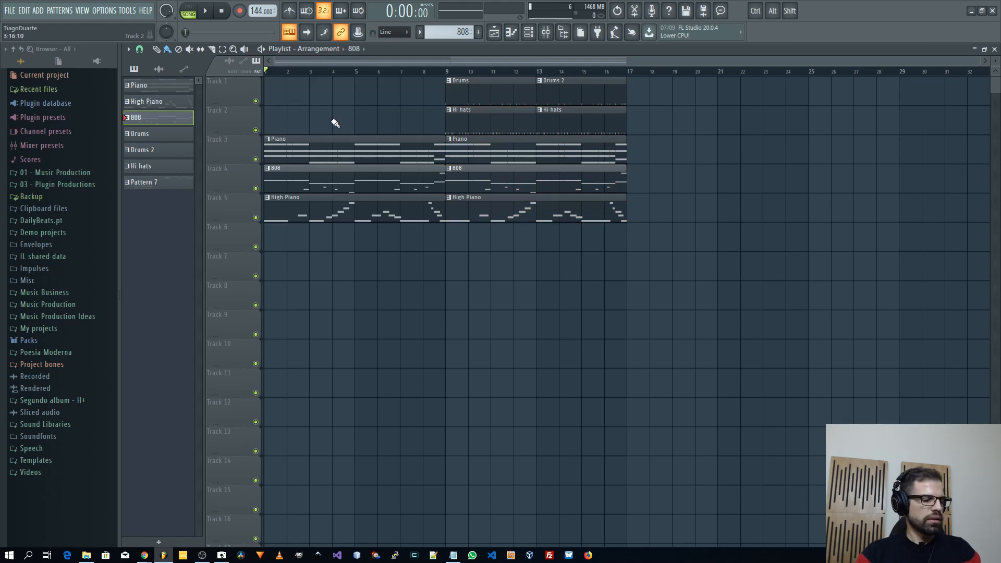
right_click(325, 186)
right_click(315, 218)
key(space)
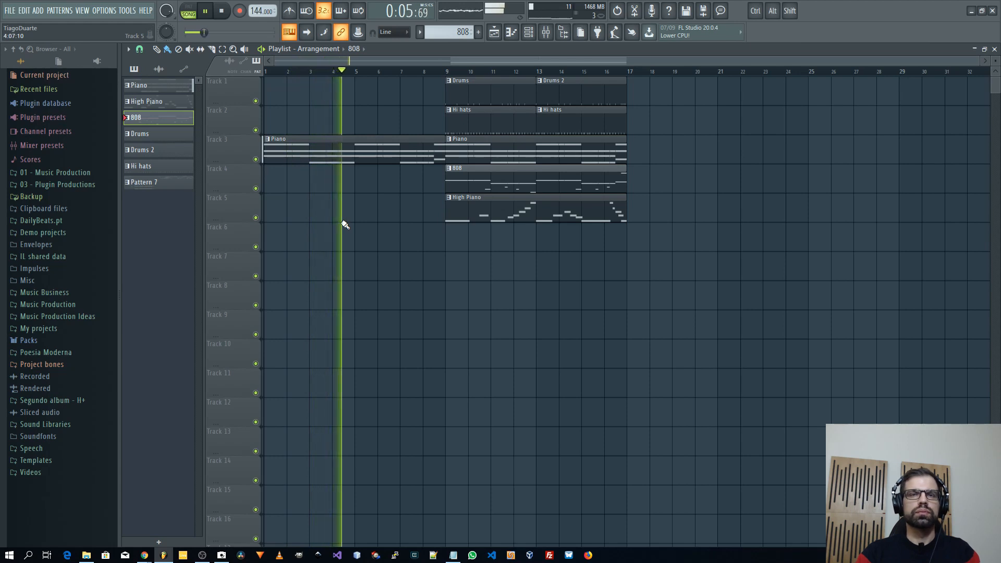
- Duplicate the clips of bars 9 to 16 at bars 17 and 25, keeping the High Piano clip only from bar 25
mouse_move(677, 252)
mouse_down()
mouse_move(467, 78)
mouse_move(447, 78)
mouse_move(648, 116)
mouse_up()
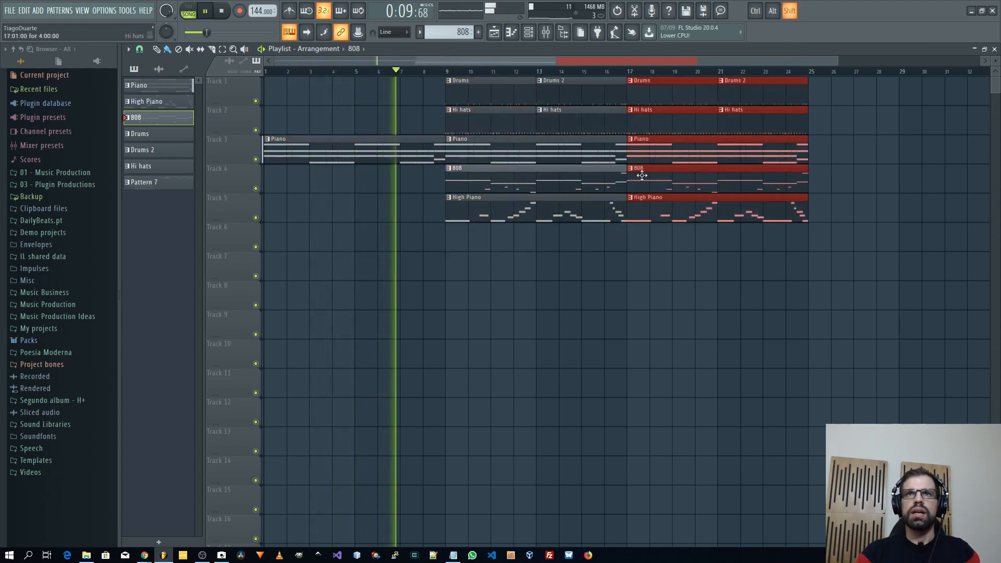
ctrl+click(585, 243)
right_click(582, 218)
mouse_move(811, 279)
mouse_down()
mouse_move(699, 79)
mouse_move(664, 94)
mouse_move(890, 96)
mouse_move(847, 97)
mouse_up()
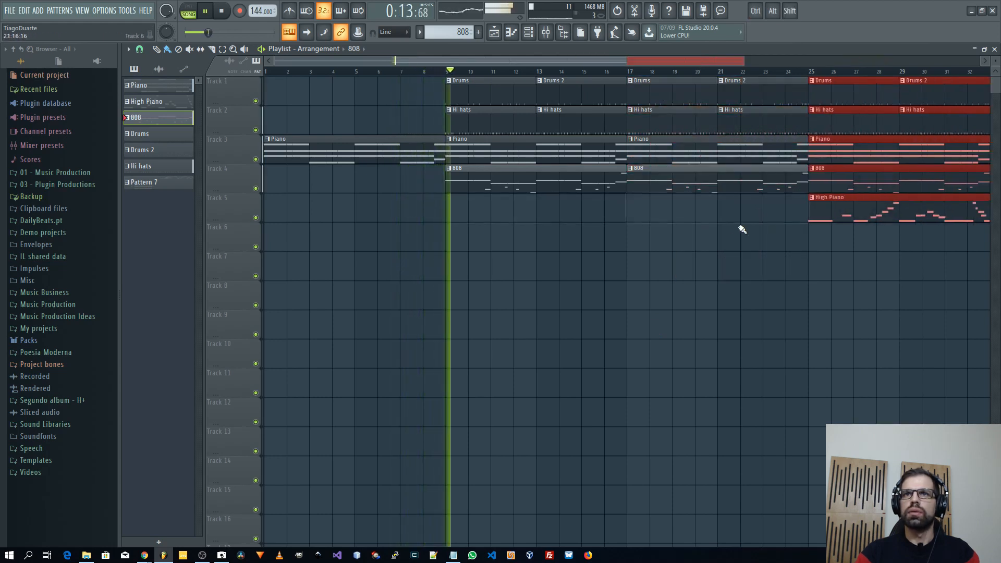
scroll(697, 246, down, 2)
click(570, 272)
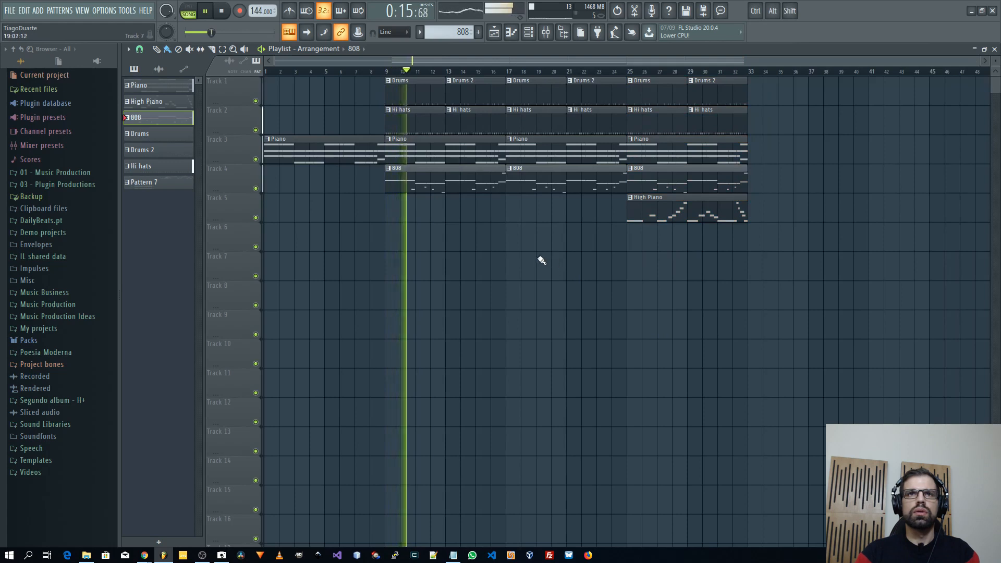
- Delete the 808 clip at bar 9 and the two Hi hats clips at bars 17 and 21
right_click(445, 180)
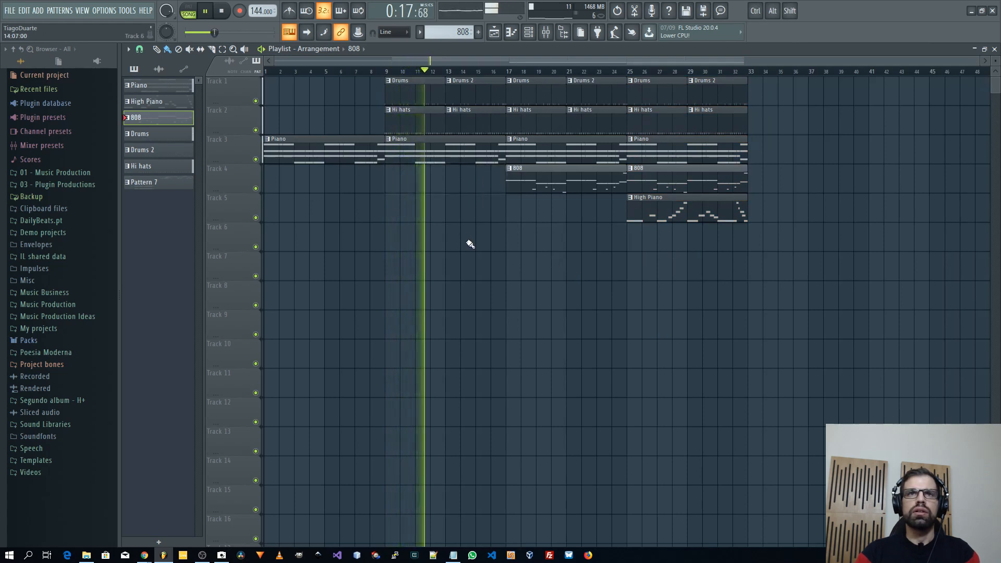
right_click(541, 131)
right_click(598, 124)
- Duplicate all clips of bars 25 to 32 at bar 33 and delete the High Piano clip at bar 25
drag(785, 238, 629, 78)
drag(640, 123, 757, 125)
right_click(692, 214)
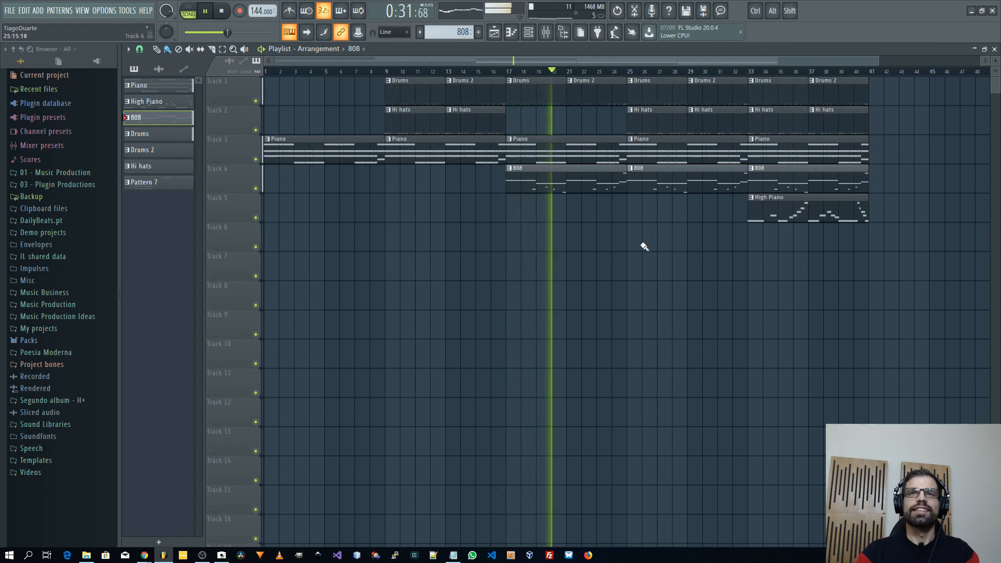
- Duplicate all clips of bars 33 to 40 at bar 41 and set the playback loop from bar 9 to bar 49
ctrl+right_click(664, 252)
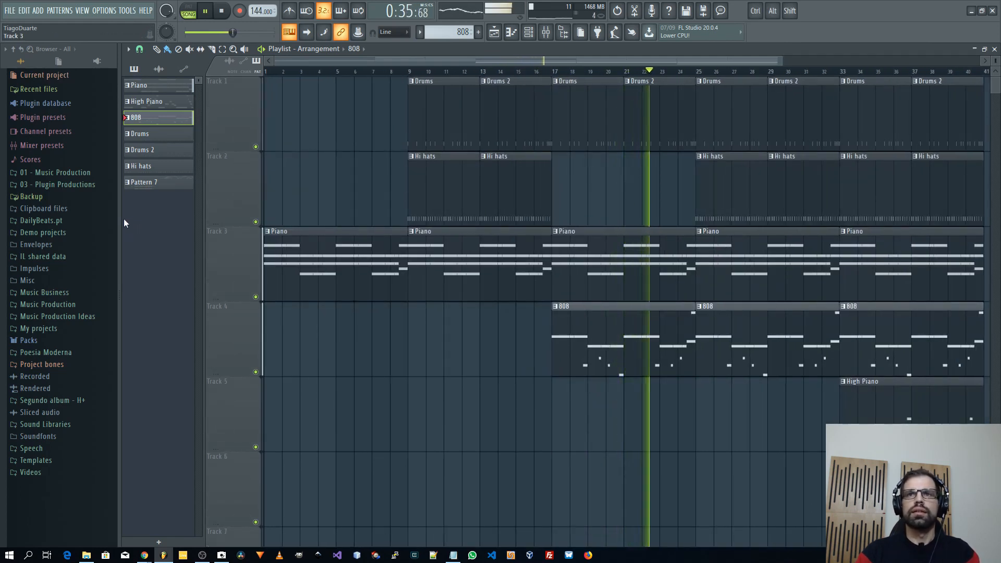
scroll(486, 290, down, 3)
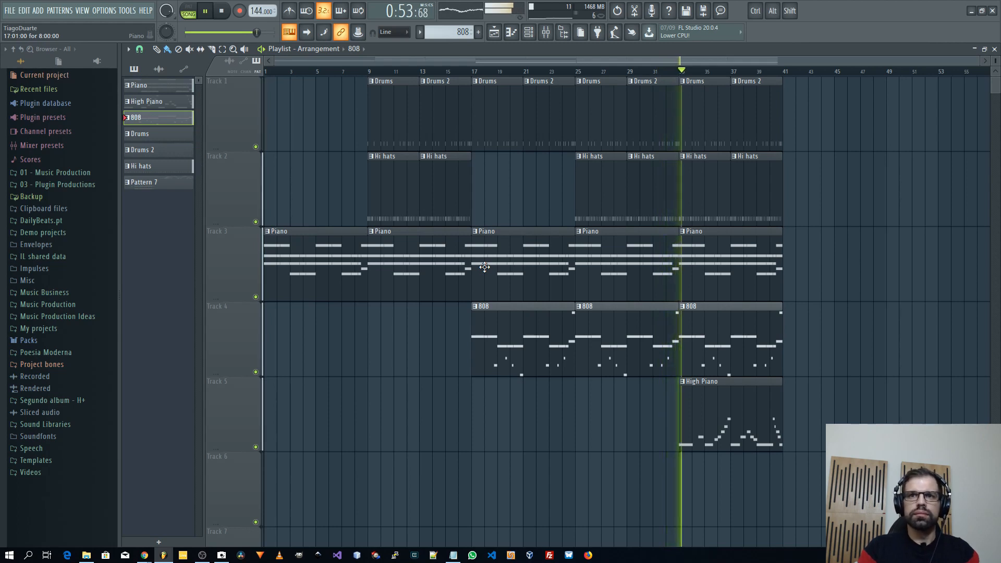
drag(783, 73, 369, 79)
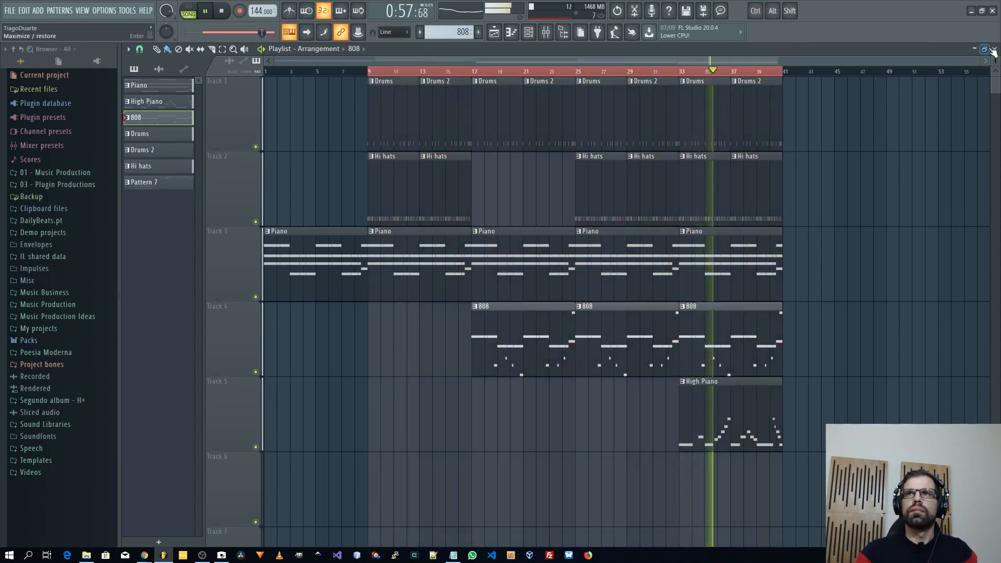
drag(805, 517, 699, 117)
key(ctrl+b)
drag(890, 77, 369, 77)
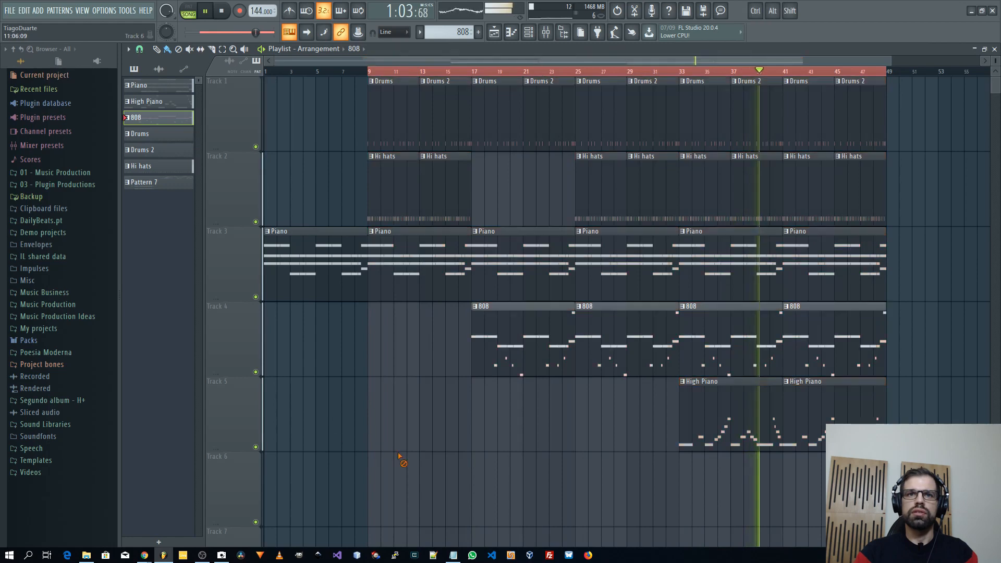
- Stop playback, clear the loop range on the timeline and return the playhead to bar 1
drag(371, 465, 666, 131)
ctrl+click(548, 438)
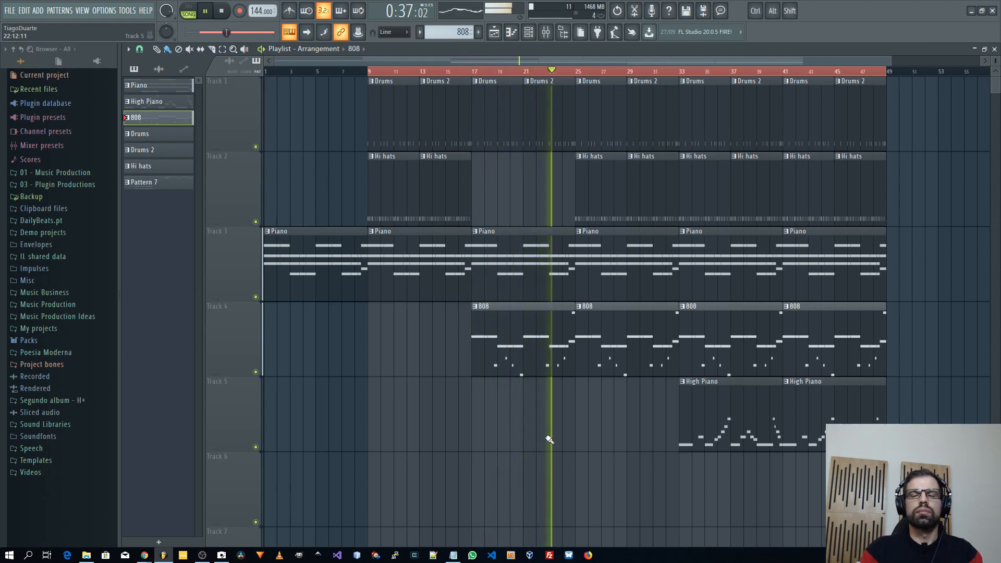
key(space)
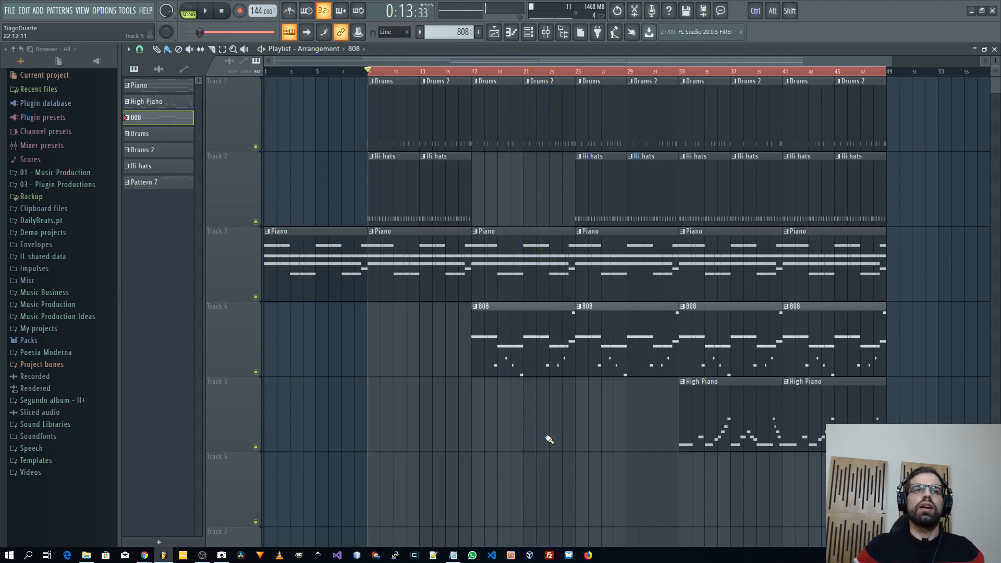
ctrl+click(397, 73)
drag(368, 72, 222, 99)
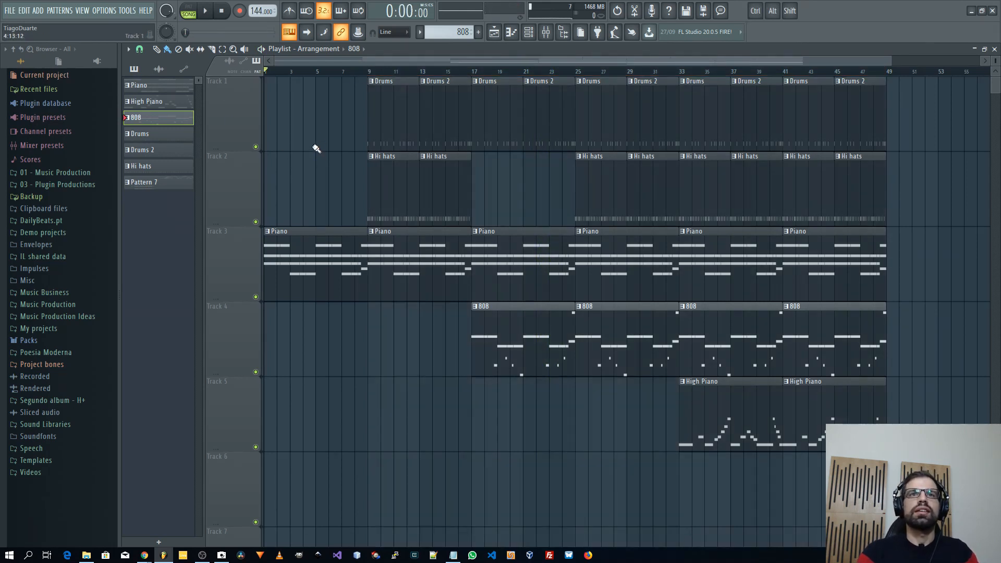
scroll(315, 182, up, 2)
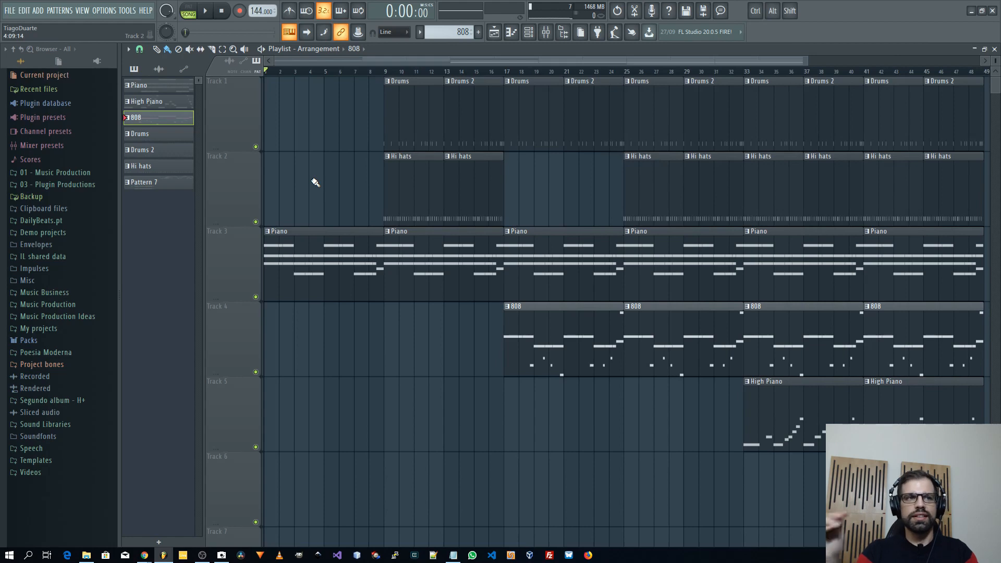